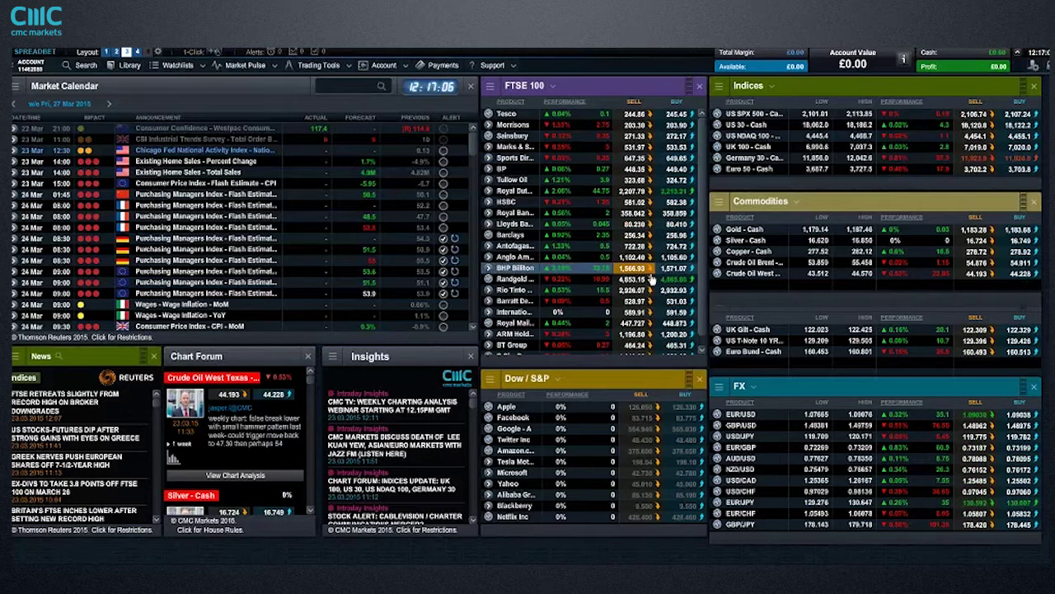
Step: Open the saved EUR/USD chart from the FX watchlist and maximise it
right_click(717, 411)
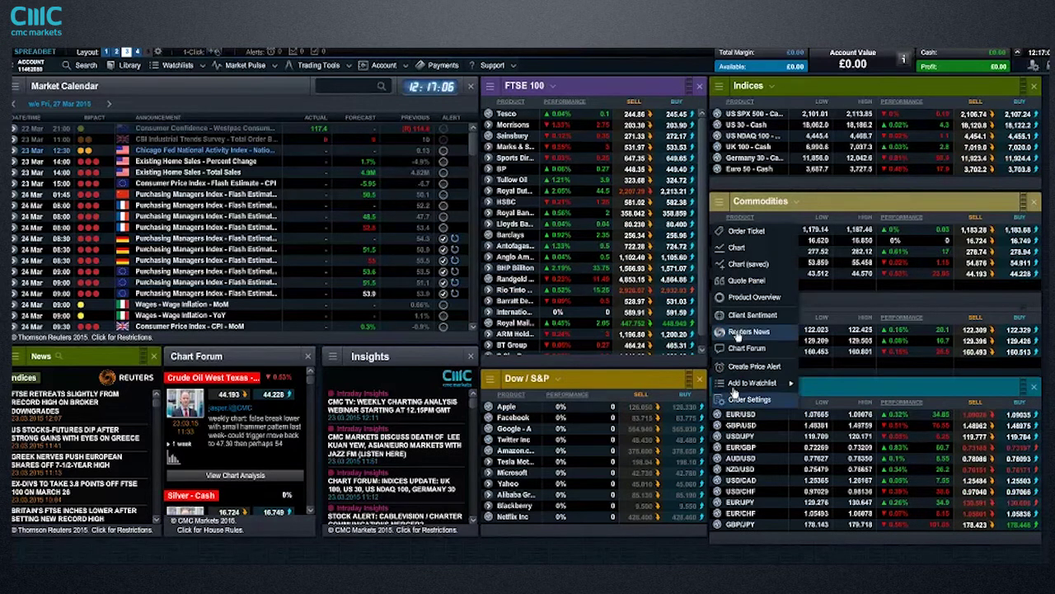
click(762, 264)
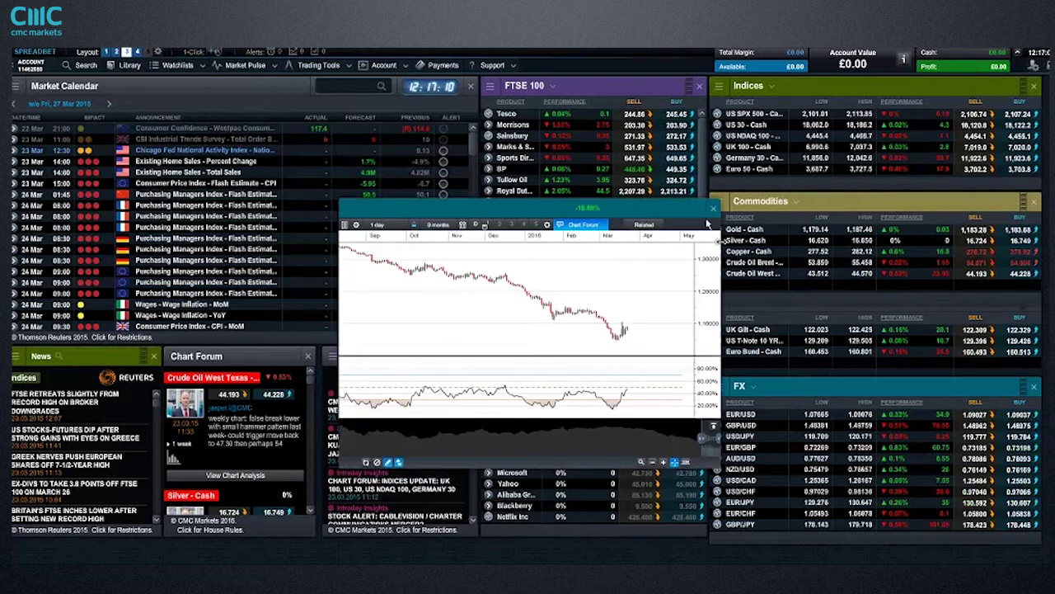
click(698, 209)
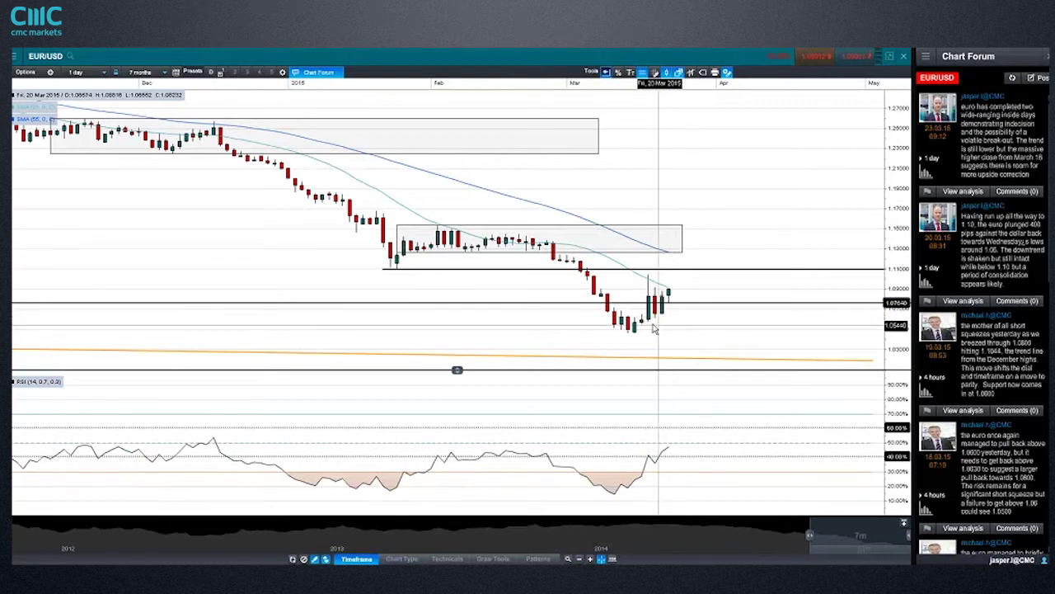
Step: Draw a horizontal support/resistance line on the EUR/USD daily chart at about 1.065, starting at the 13 March 2015 candle
mouse_move(650, 326)
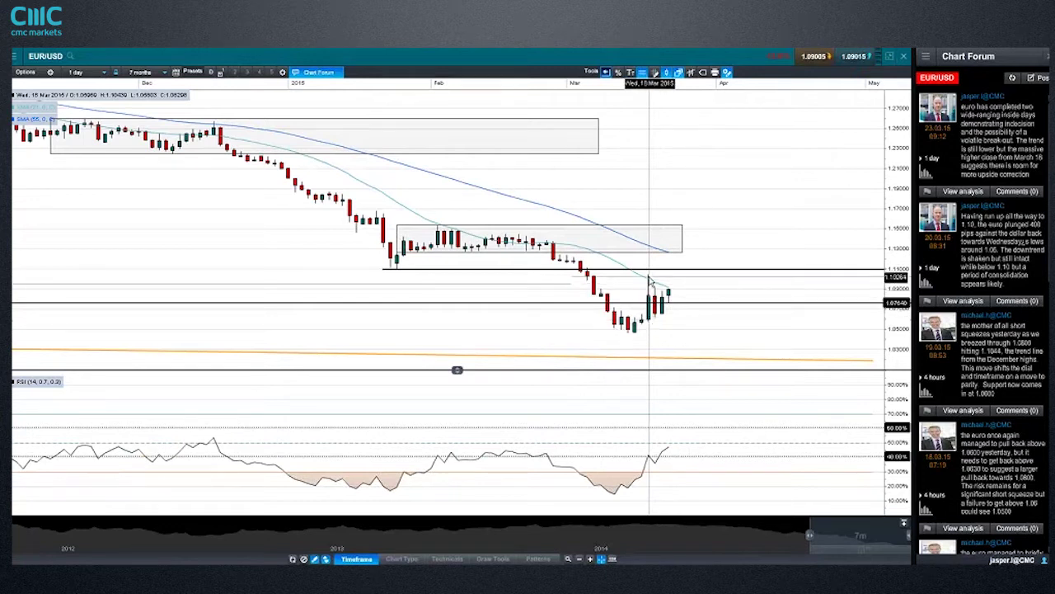
mouse_move(650, 281)
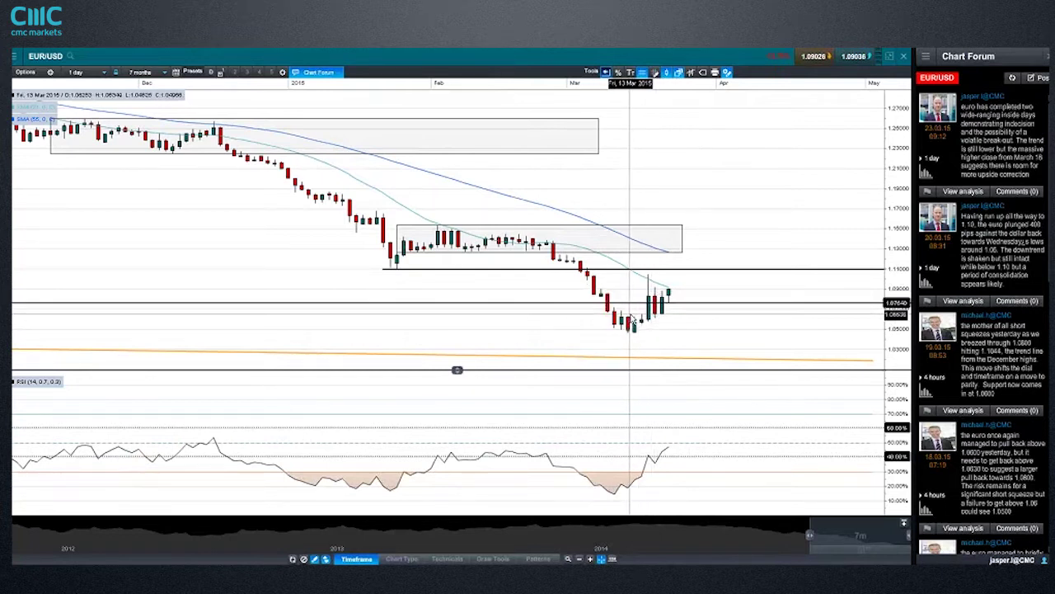
click(479, 559)
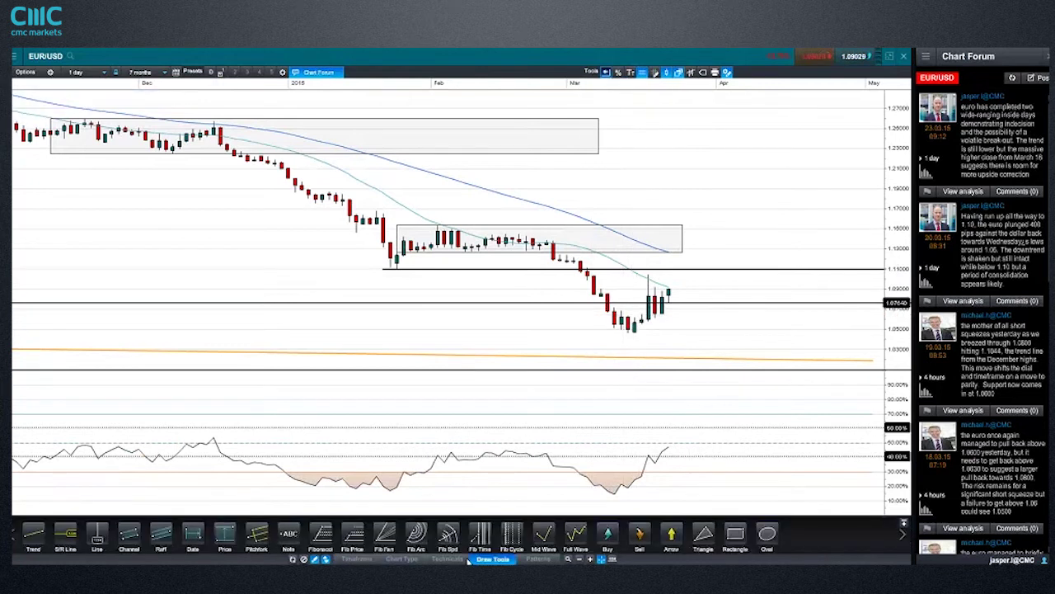
click(68, 540)
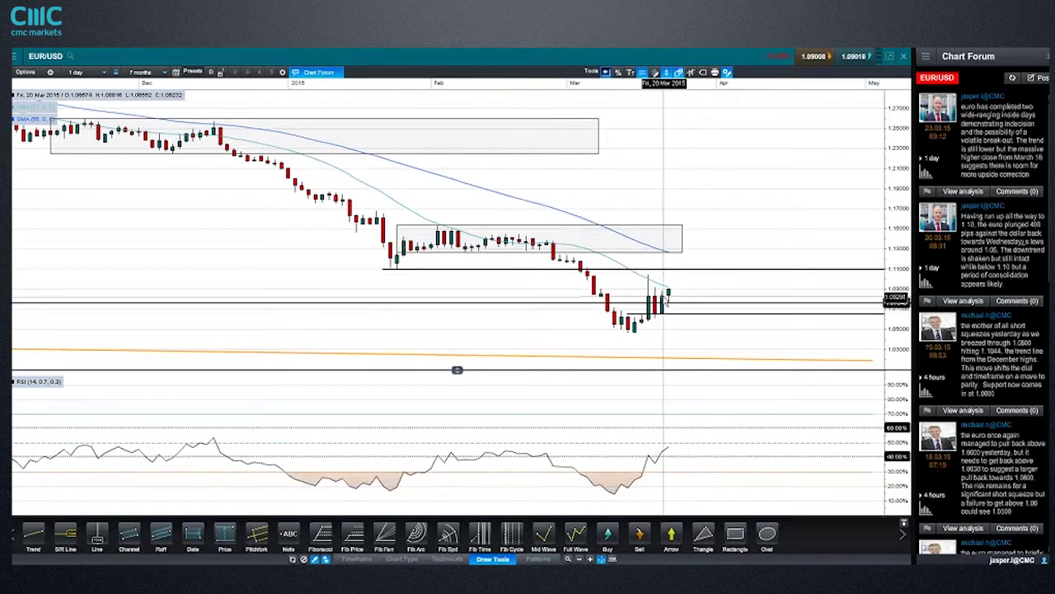
mouse_move(665, 299)
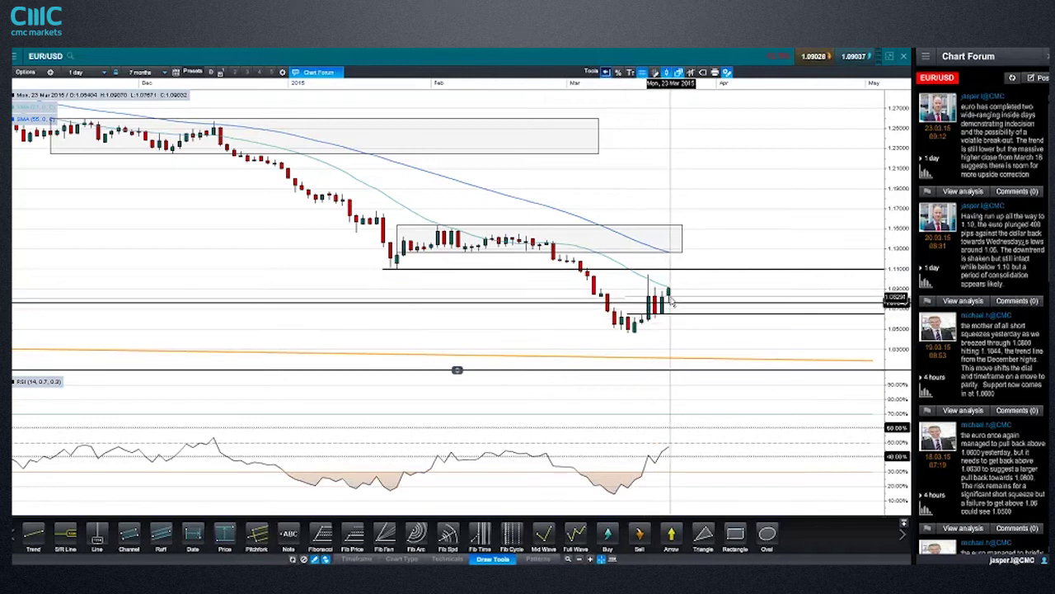
Step: Switch the EUR/USD chart from daily to 1 week candles to view the longer-term trend
click(393, 270)
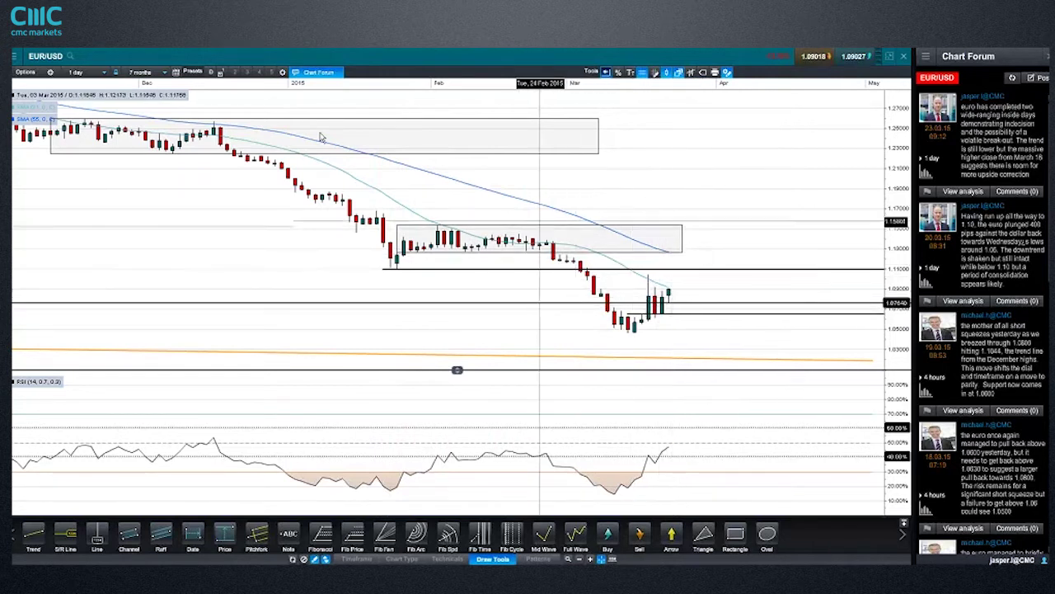
click(89, 73)
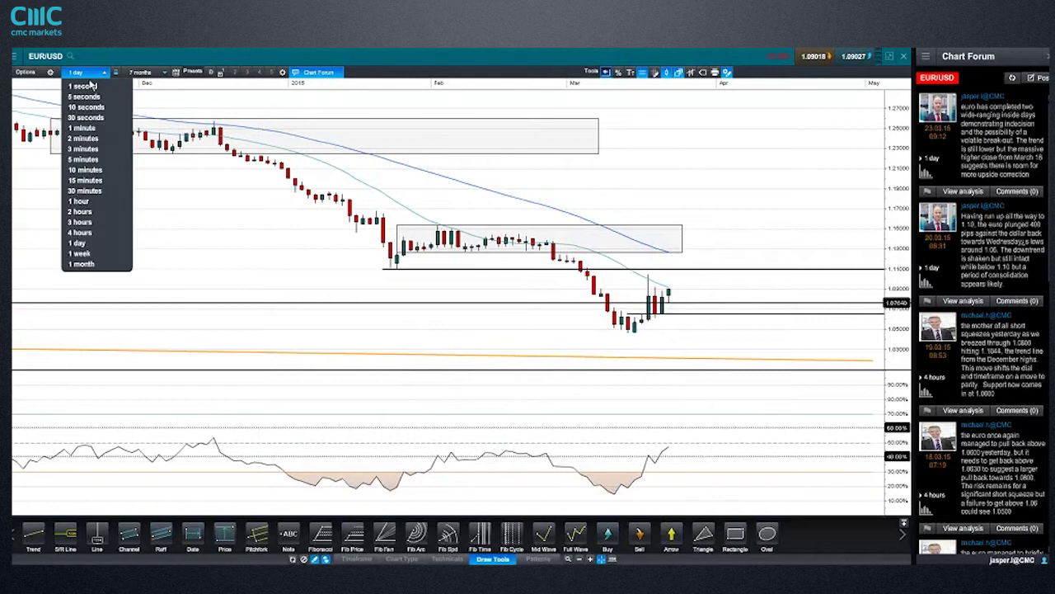
click(82, 253)
mouse_move(133, 244)
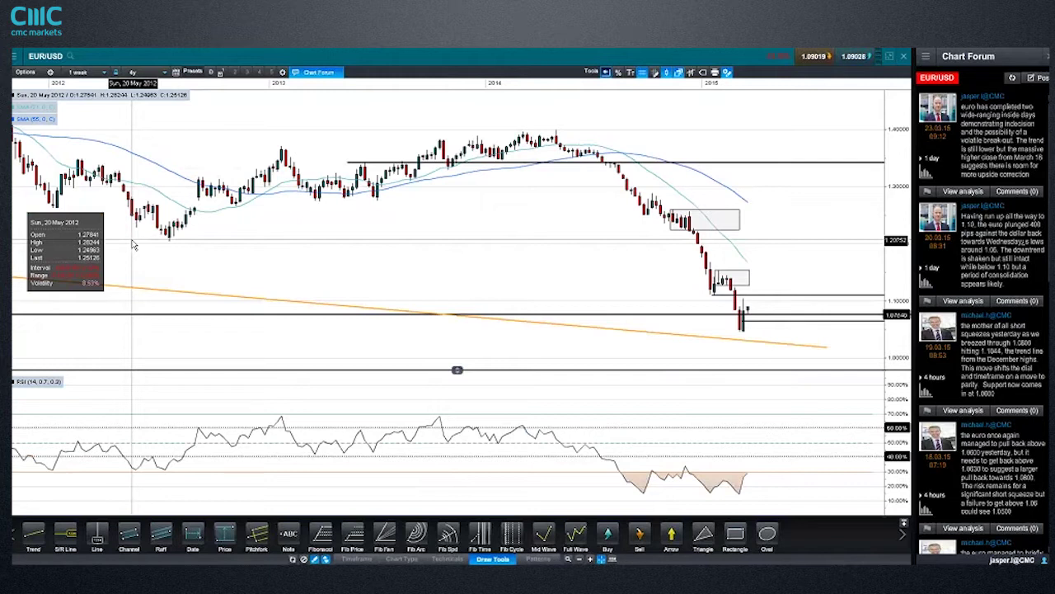
Step: Set the EUR/USD chart to 1 month candles and re-anchor the orange trend line beneath the 2008, 2010 and 2015 lows
click(91, 72)
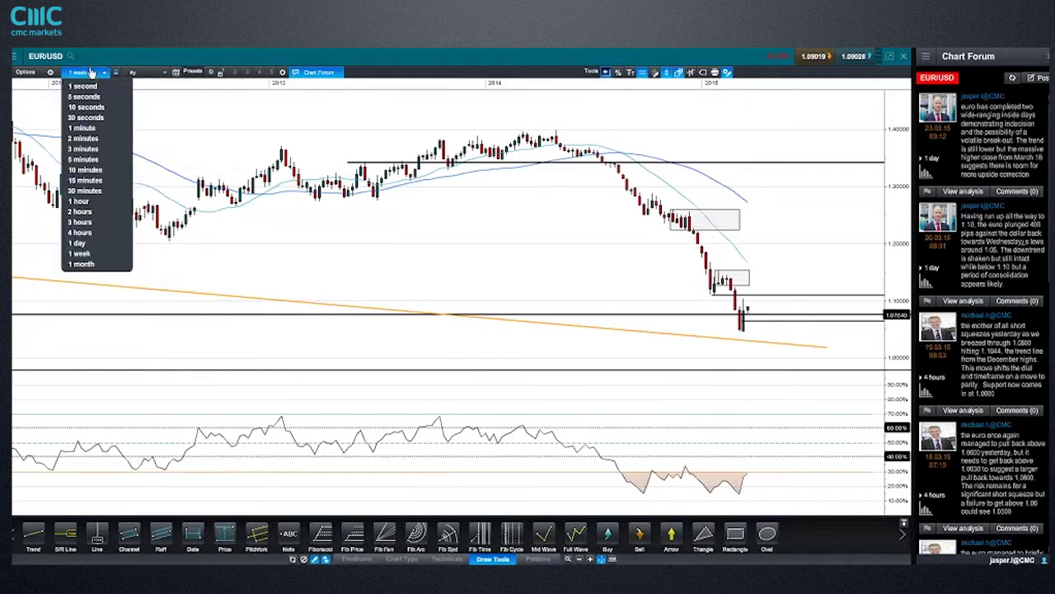
click(101, 264)
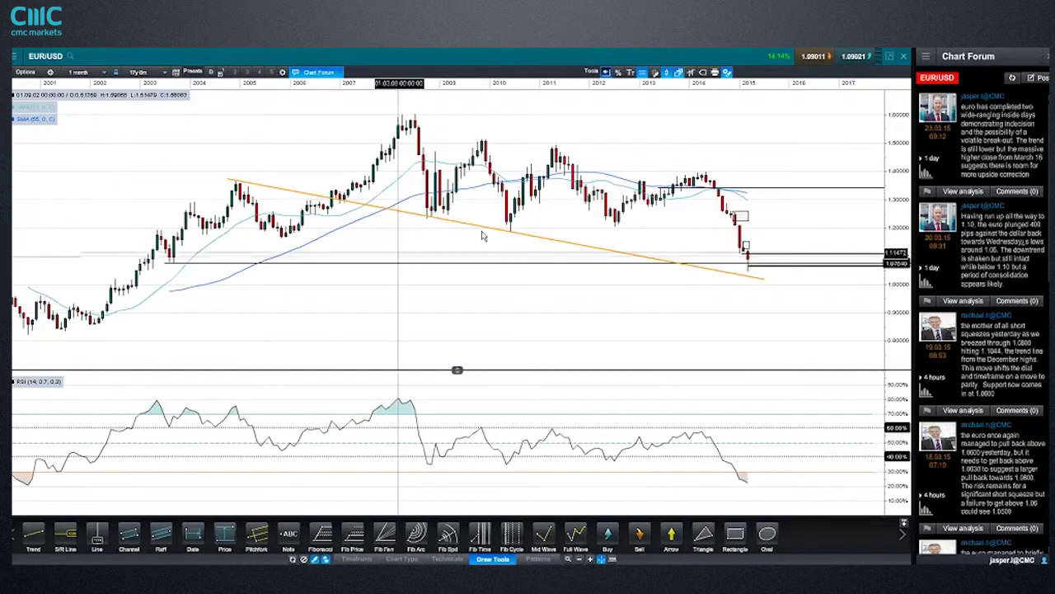
drag(238, 181, 423, 218)
drag(767, 280, 778, 280)
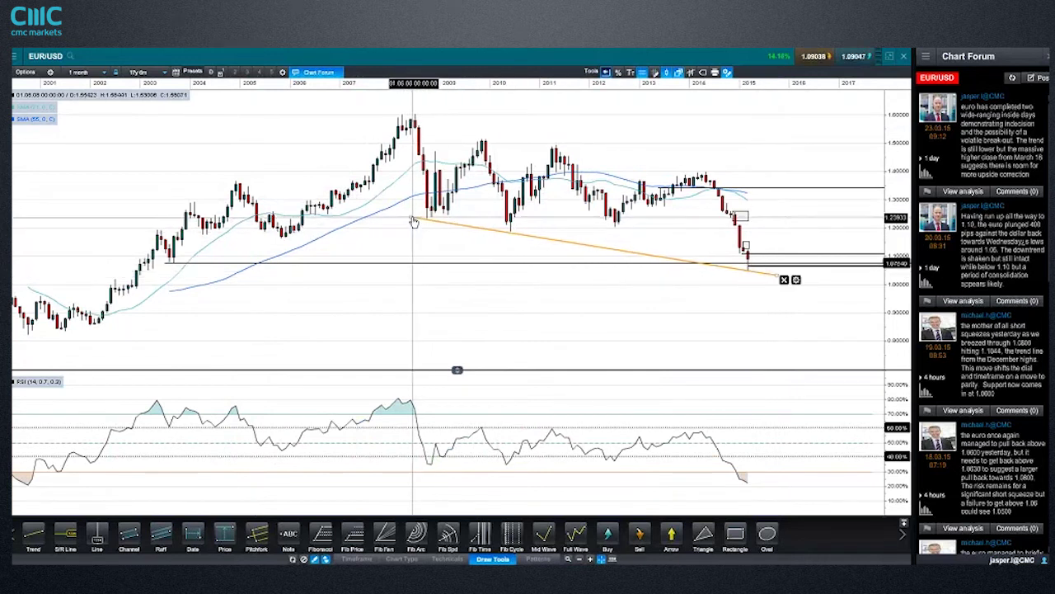
scroll(544, 252, up, 2)
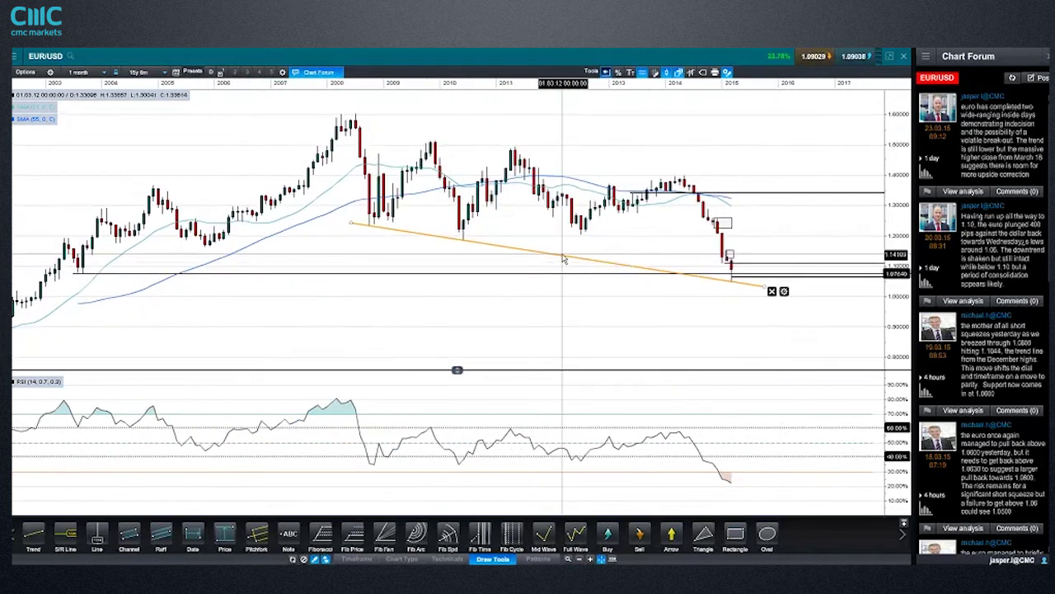
scroll(564, 260, up, 2)
drag(742, 347, 747, 341)
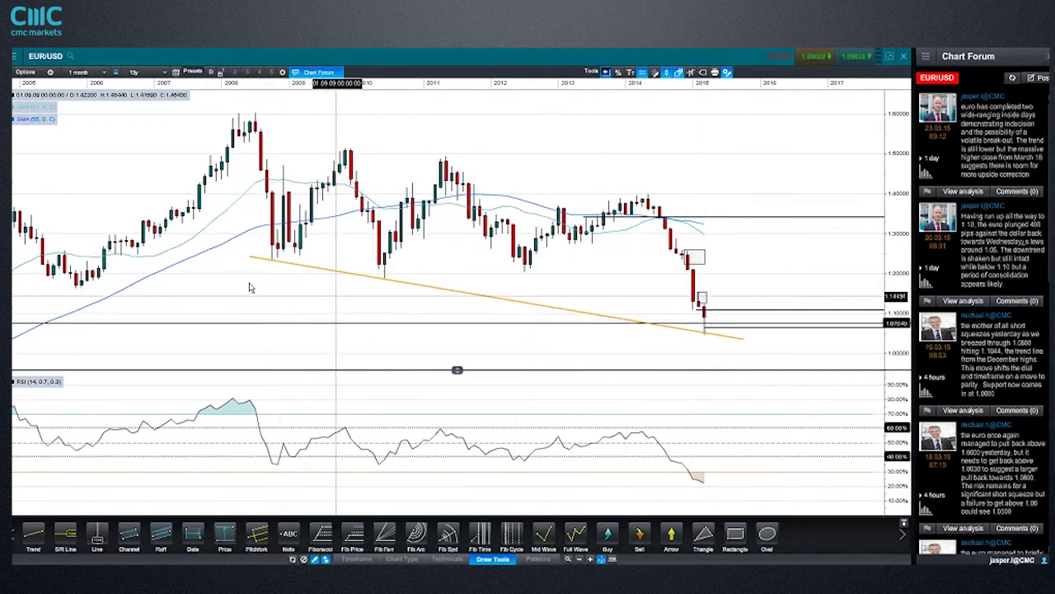
Step: Review the long-term EUR/USD lows, then set the chart to 1 week candles and examine the latest candles around the trend line
scroll(268, 235, down, 3)
scroll(367, 246, down, 3)
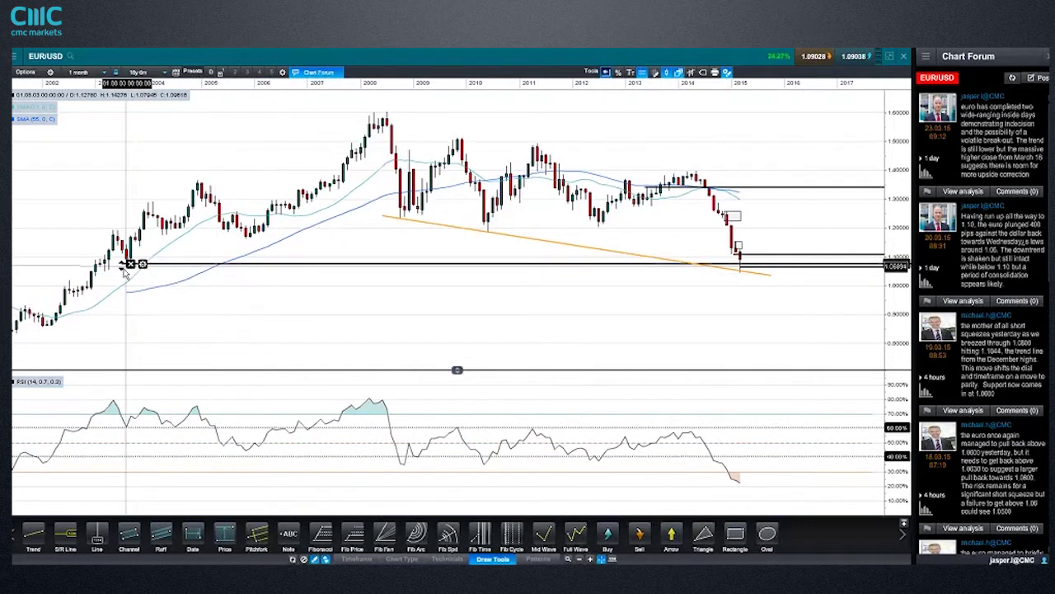
scroll(96, 278, down, 2)
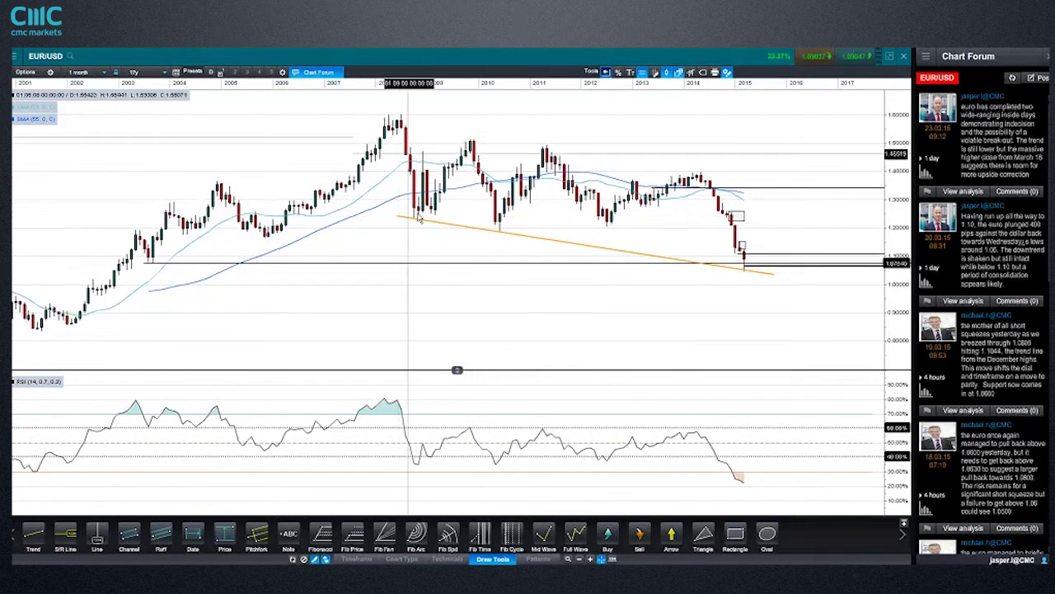
click(747, 264)
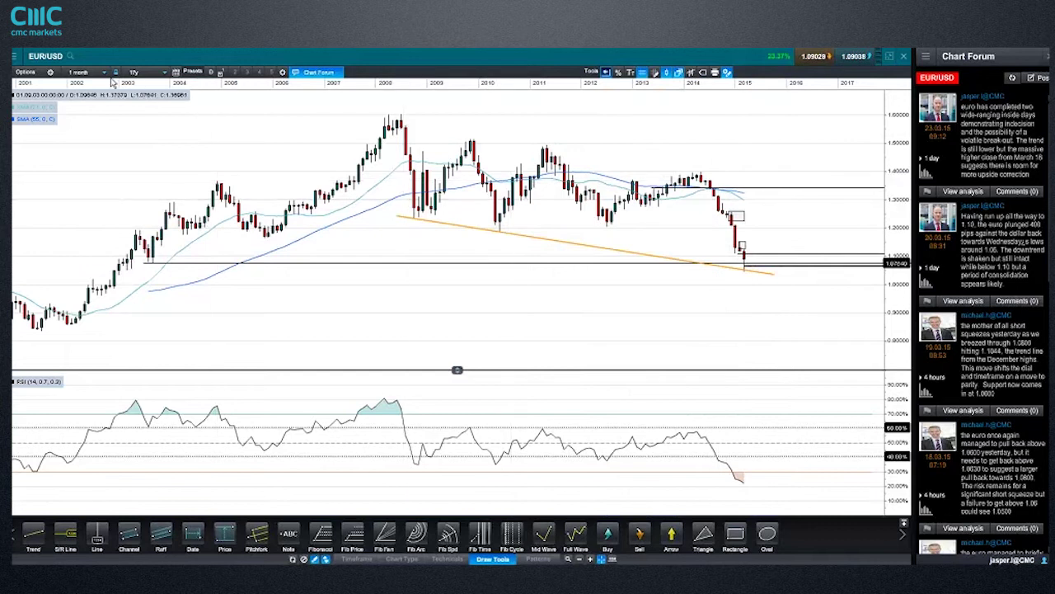
click(85, 72)
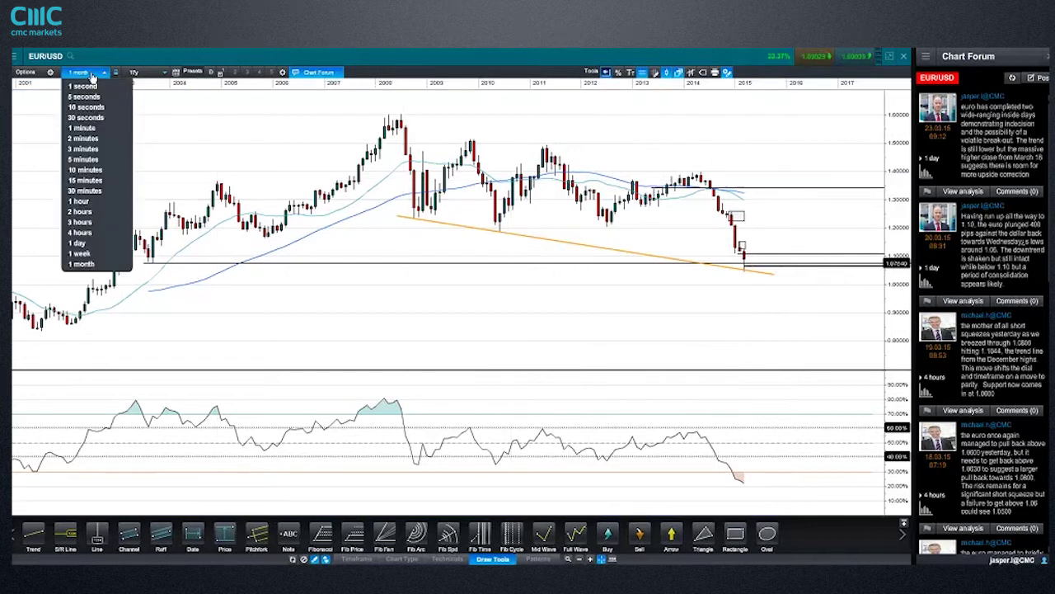
click(97, 254)
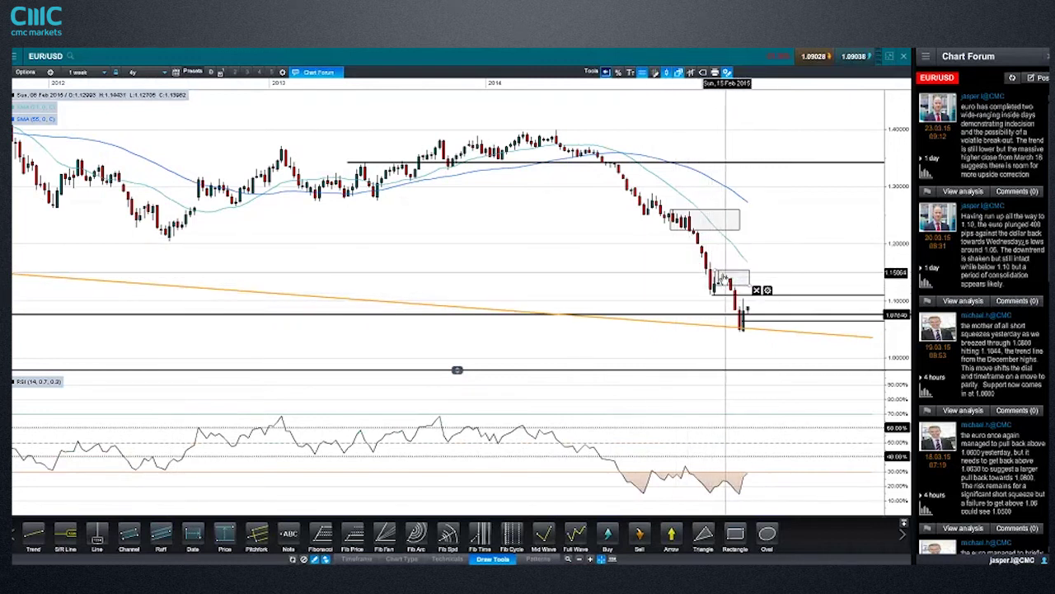
click(740, 315)
drag(743, 334, 748, 297)
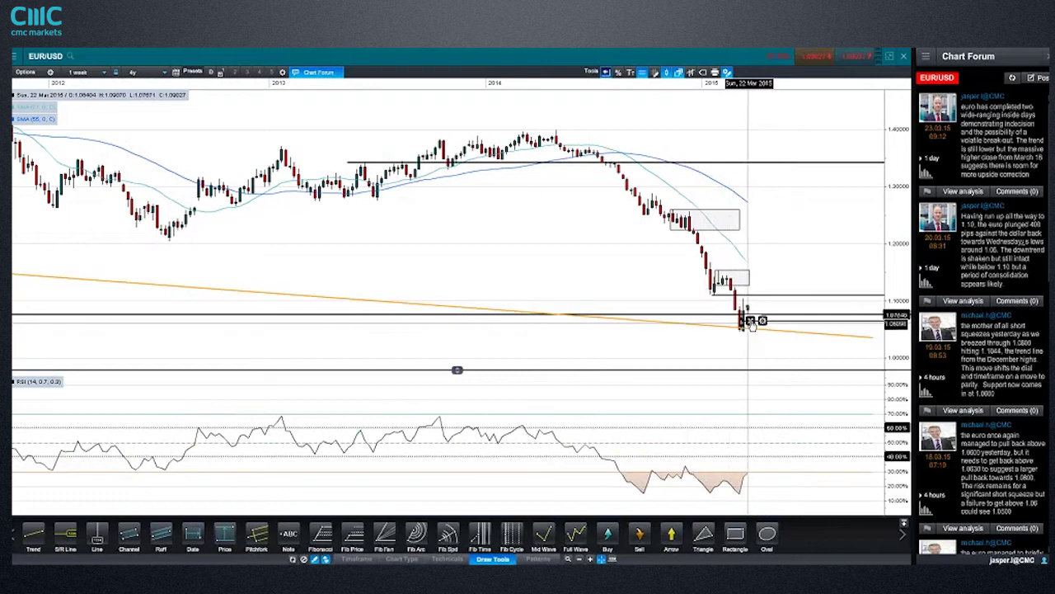
drag(747, 330, 745, 340)
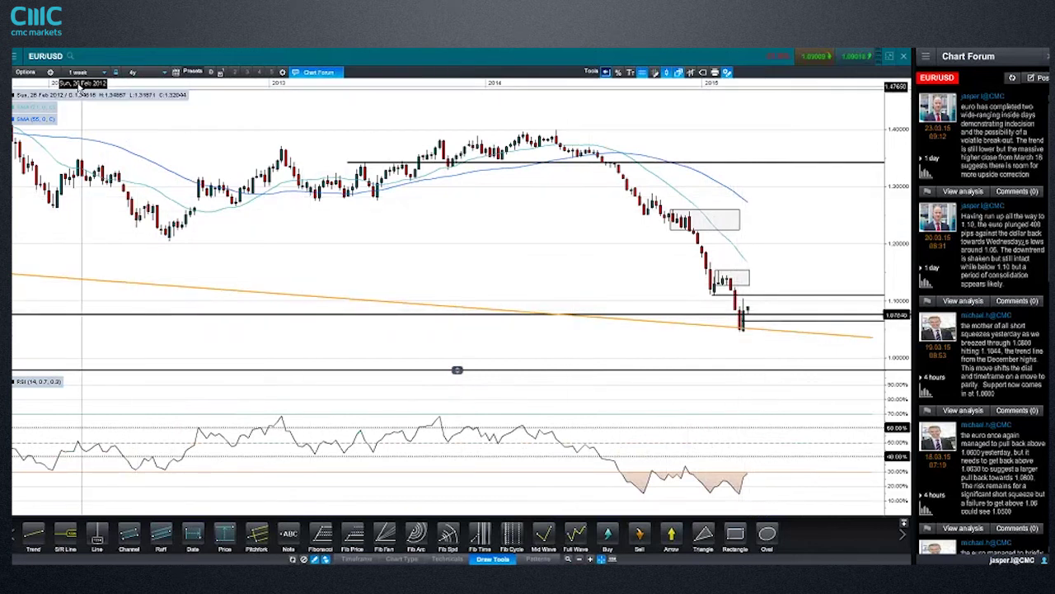
Step: Return the EUR/USD chart to 1 day candles and focus on the recent price action
click(82, 73)
click(78, 242)
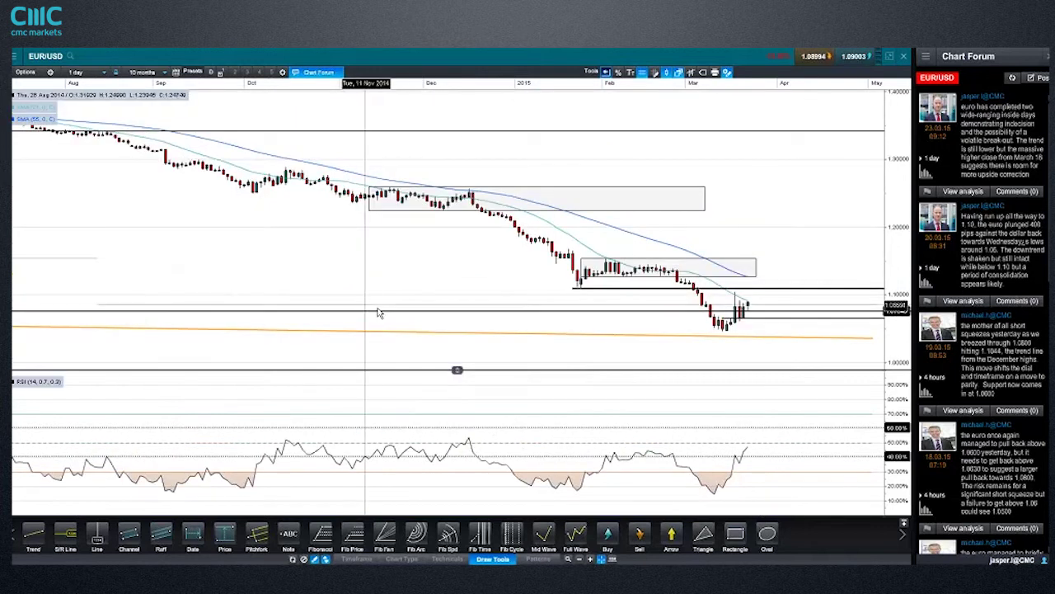
mouse_move(379, 313)
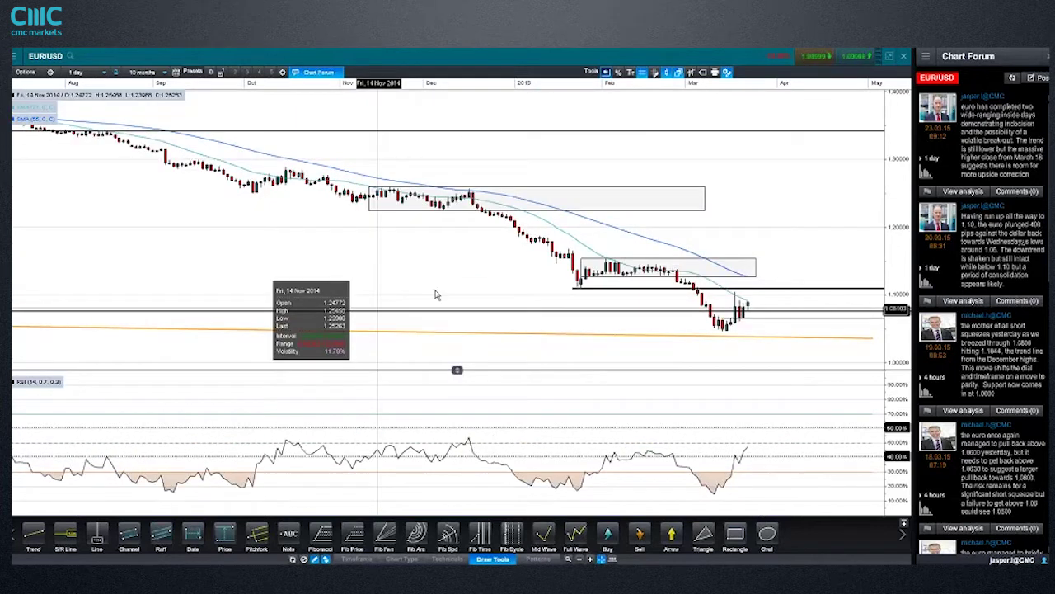
scroll(643, 297, up, 2)
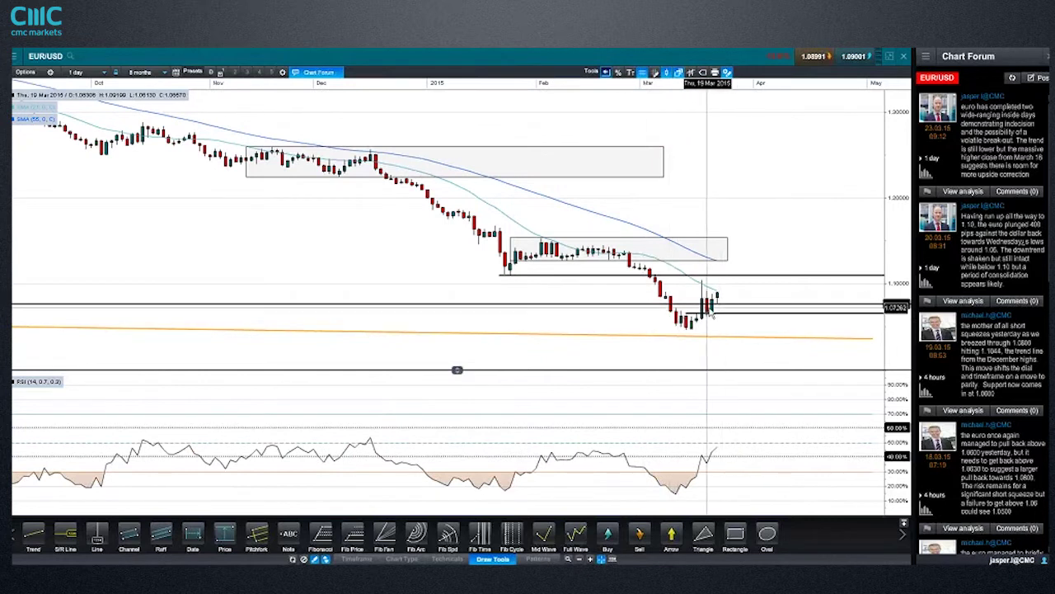
Step: Close the EUR/USD chart and open the saved GBP/USD chart from the FX watchlist
click(905, 60)
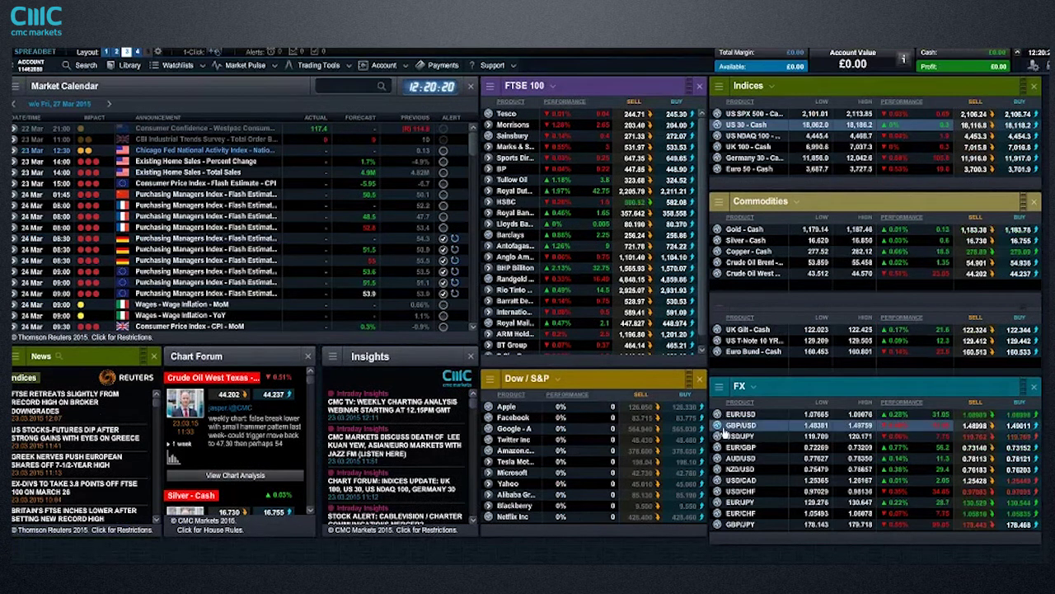
click(723, 430)
click(748, 275)
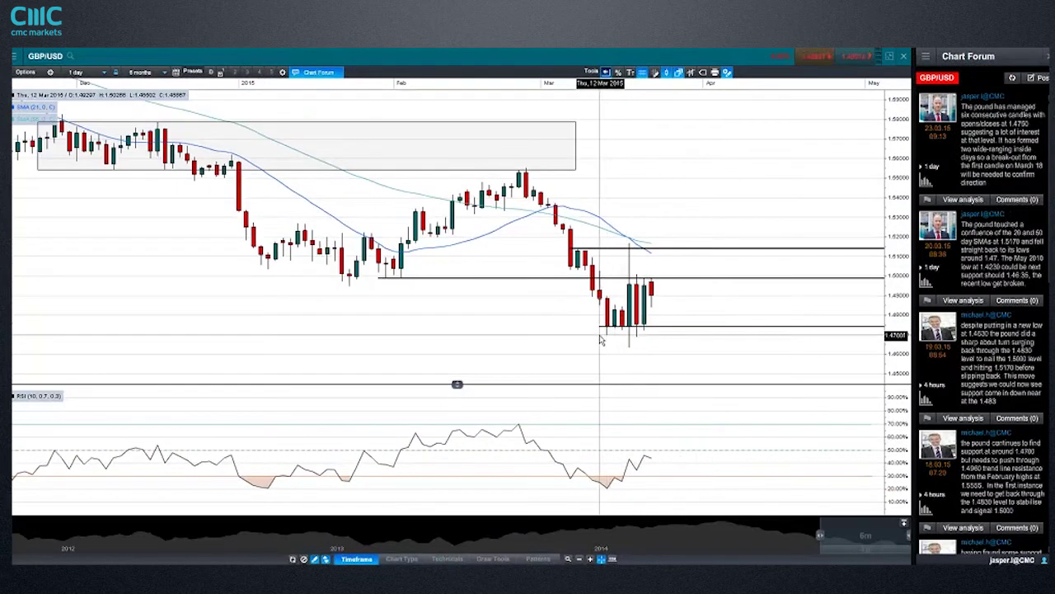
Step: Draw a horizontal support/resistance line on the GBP/USD daily chart at about 1.470, starting near the 12 March 2015 candle
click(447, 559)
click(492, 559)
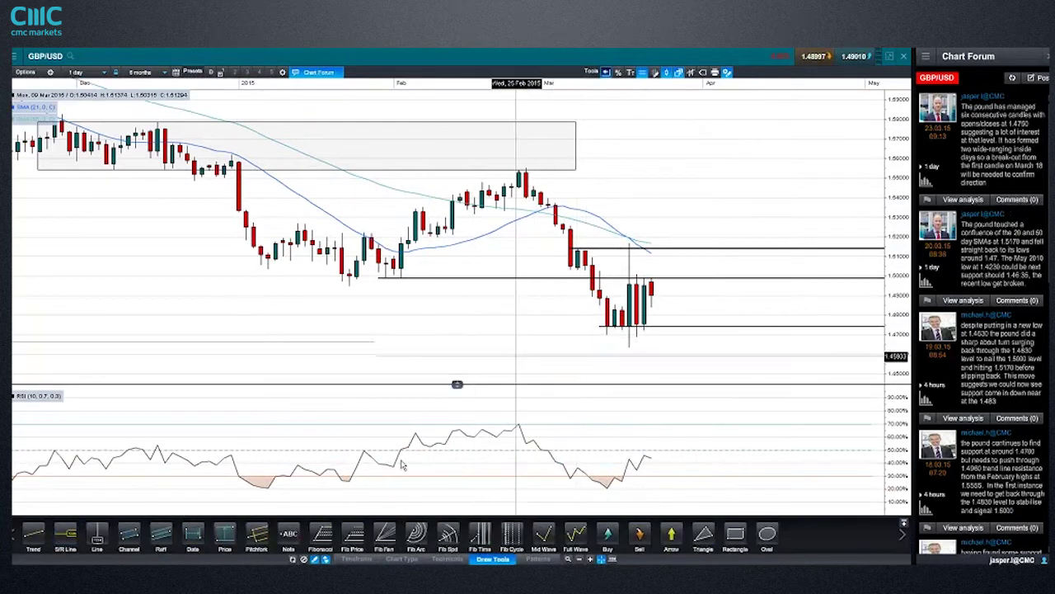
click(595, 335)
drag(629, 334, 632, 349)
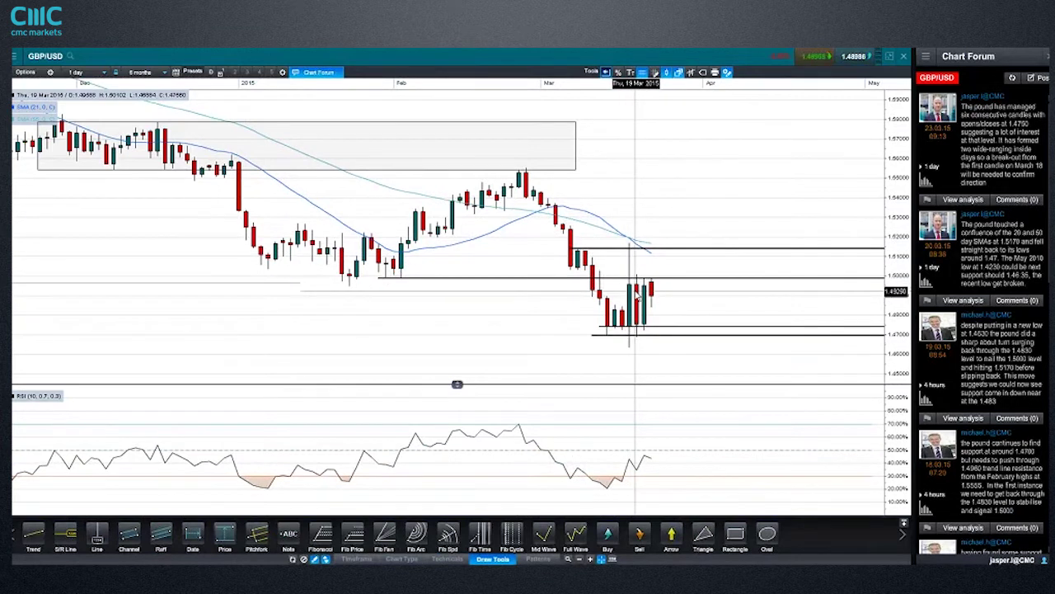
Step: Examine the March 2015 GBP/USD candles against the support and resistance lines and the moving averages
mouse_move(638, 298)
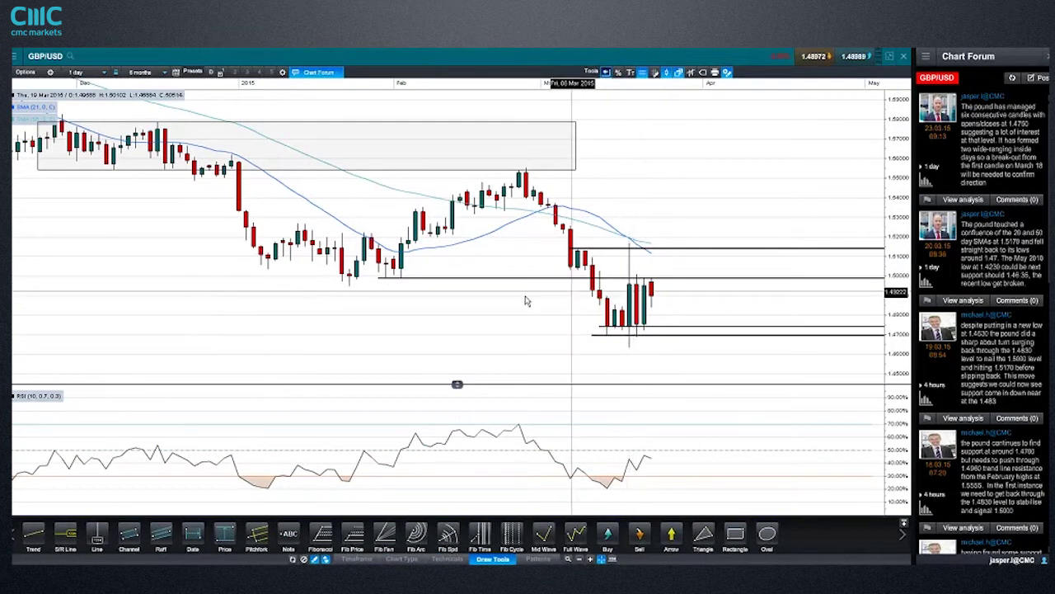
mouse_move(523, 304)
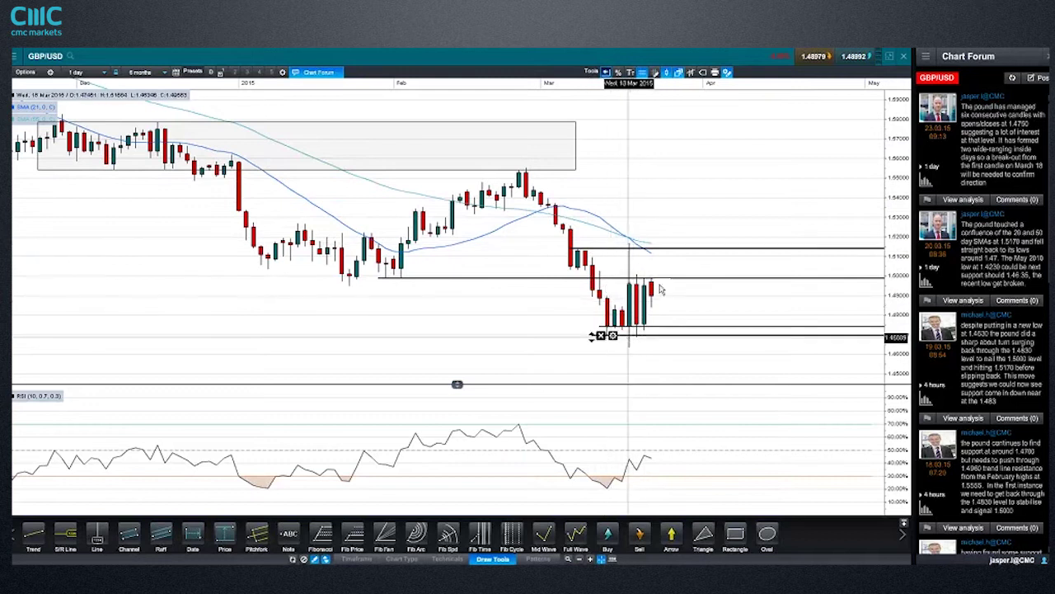
mouse_move(642, 343)
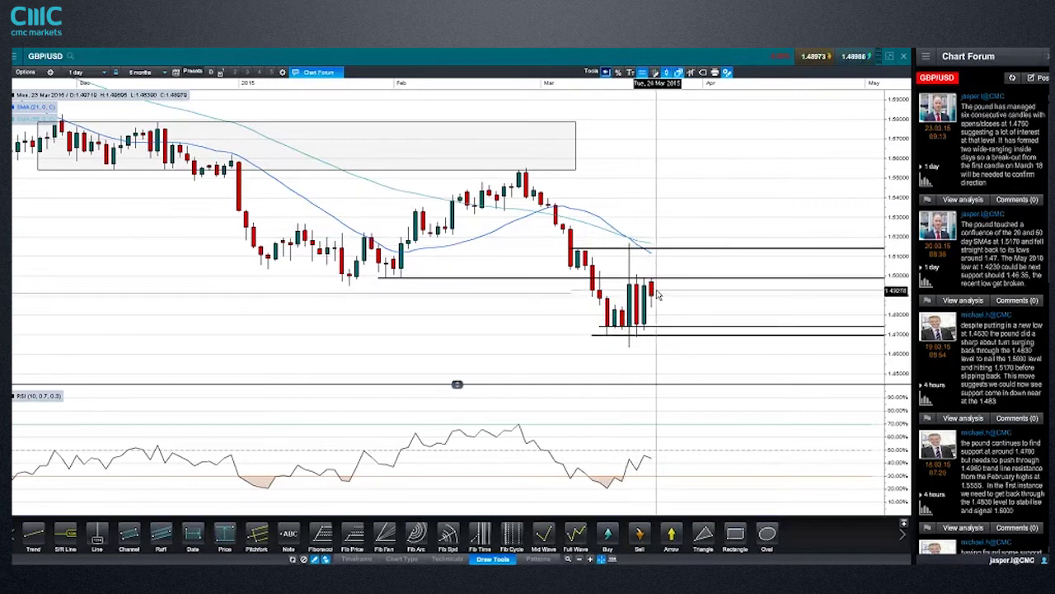
mouse_move(667, 250)
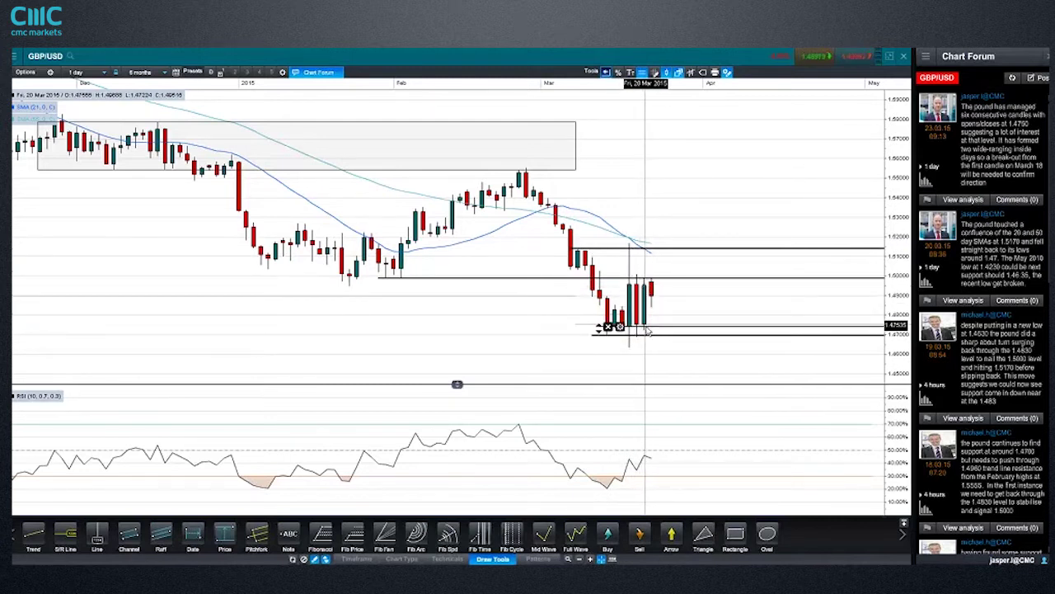
mouse_move(657, 331)
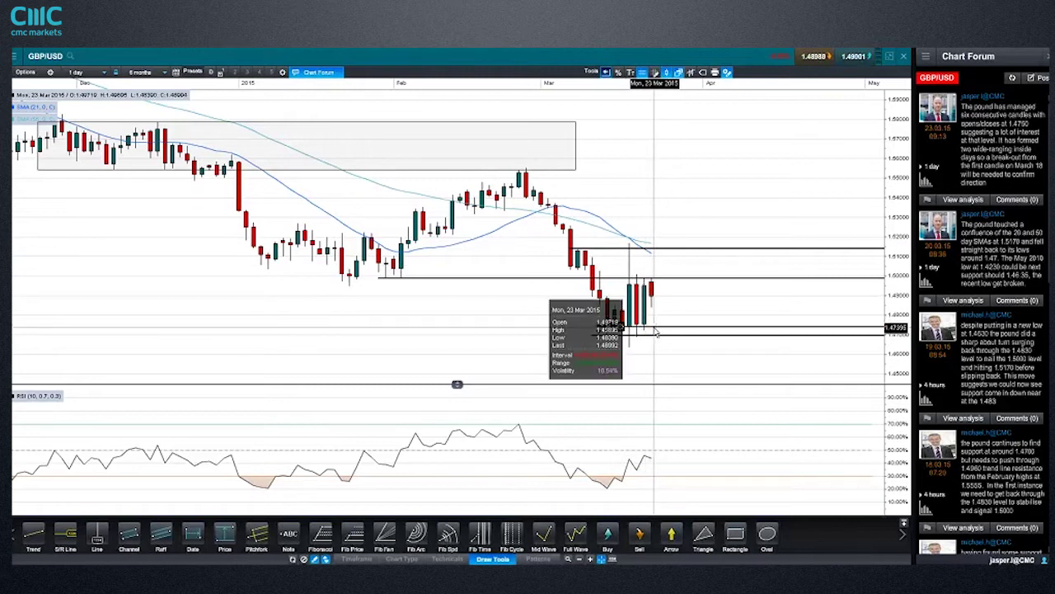
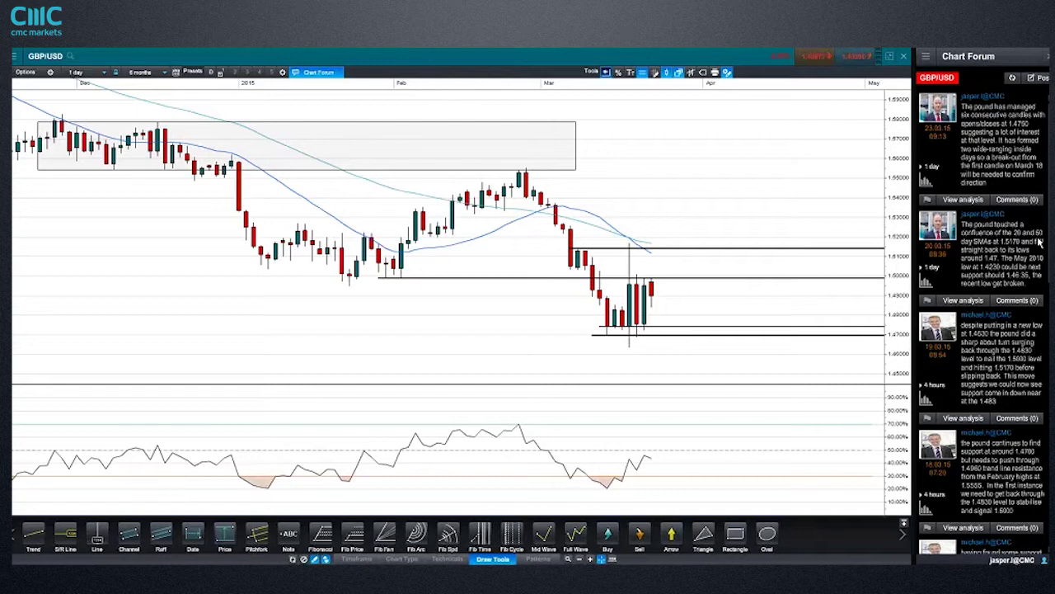
Step: Close the GBP/USD chart and open the saved US 30 - Cash chart from the Indices watchlist in full size
click(906, 60)
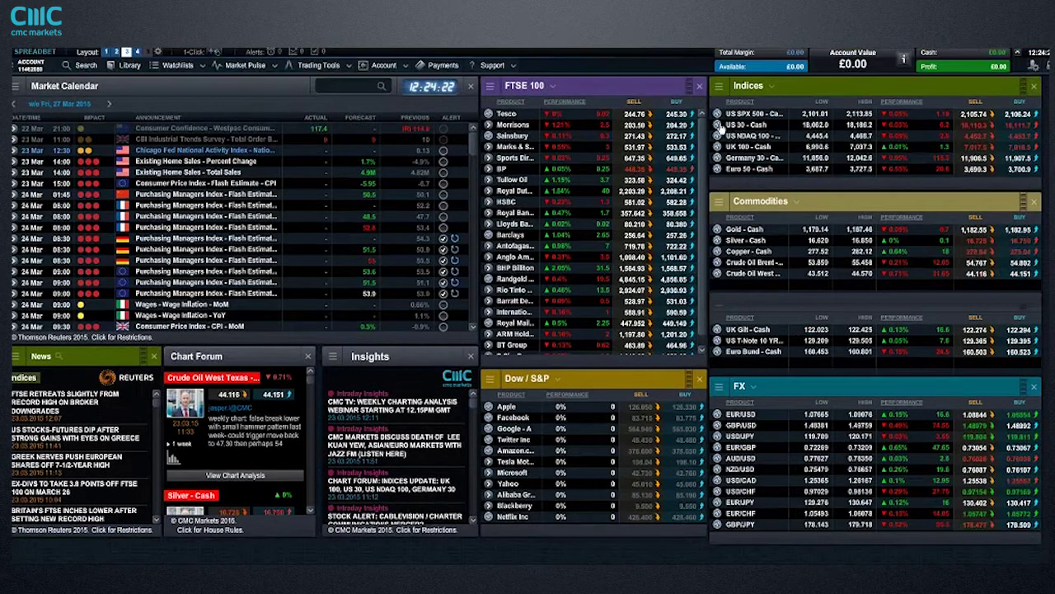
right_click(746, 125)
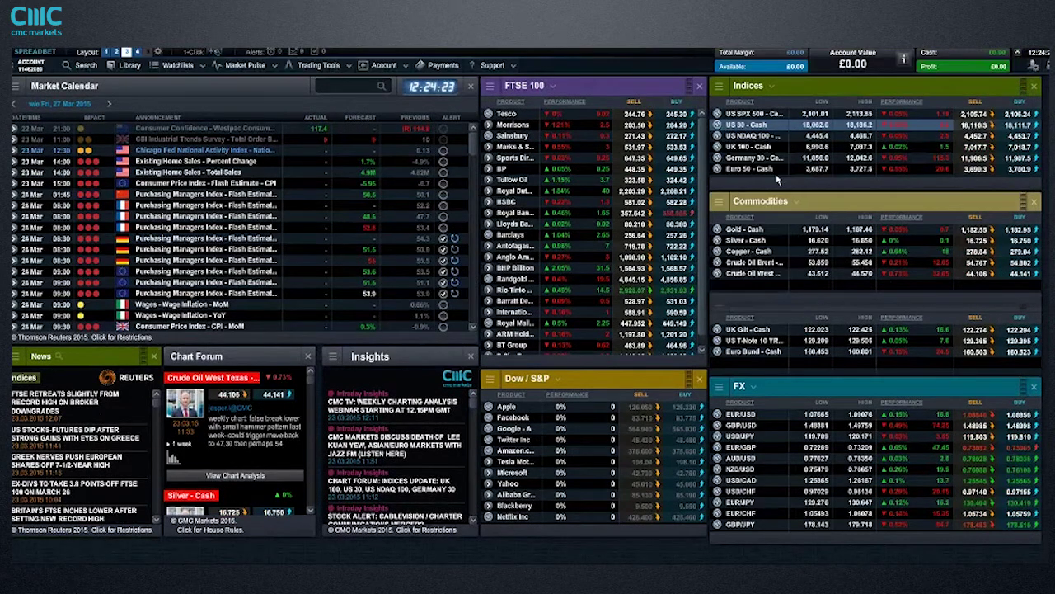
click(748, 170)
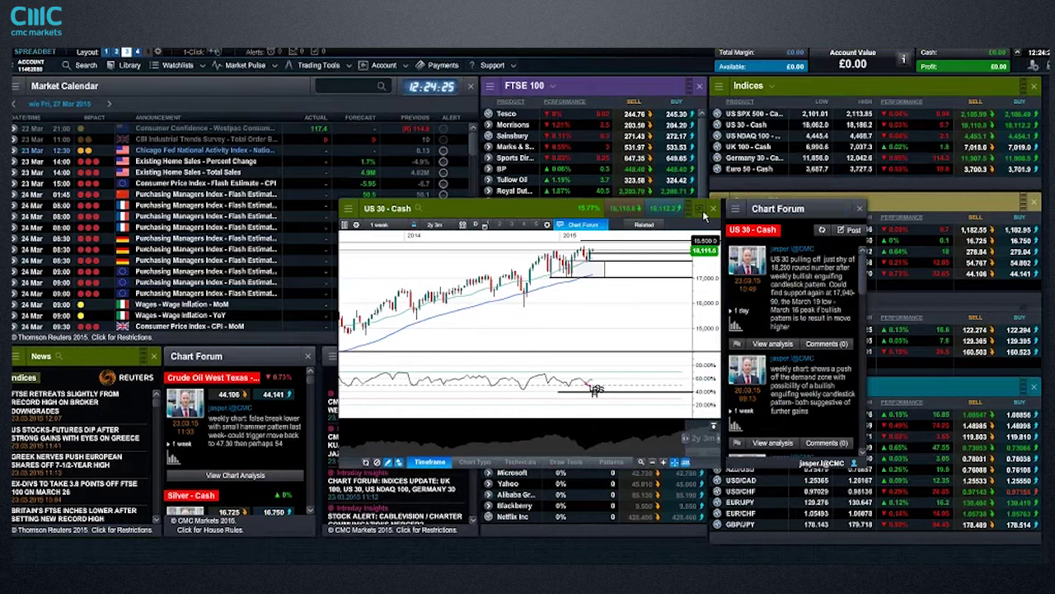
click(699, 208)
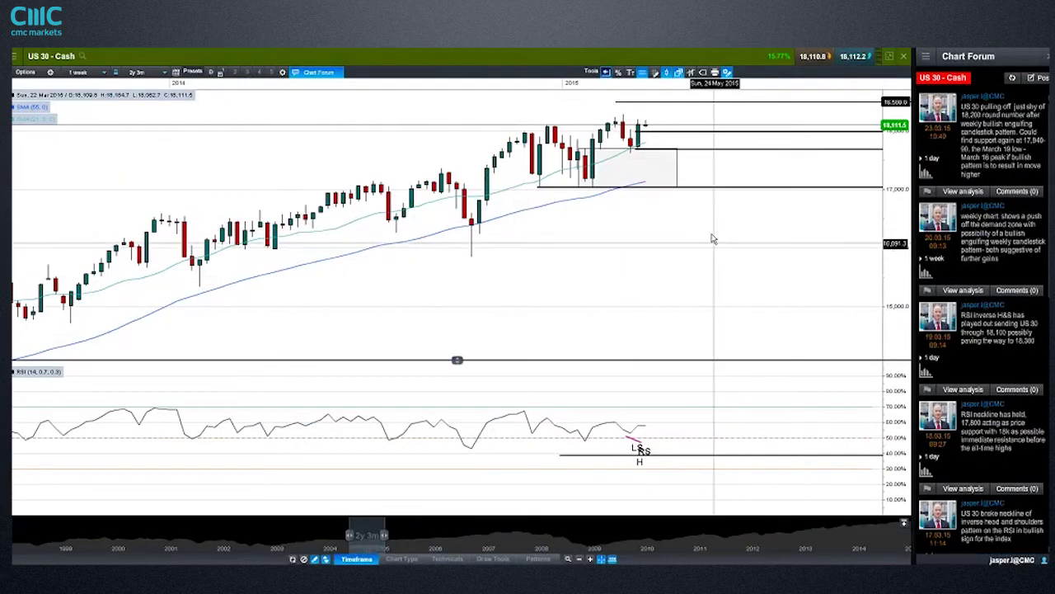
Step: Examine the March 2015 weekly candles on the US 30 chart against the support lines, moving averages and shaded demand zone
scroll(577, 205, up, 3)
scroll(462, 177, down, 2)
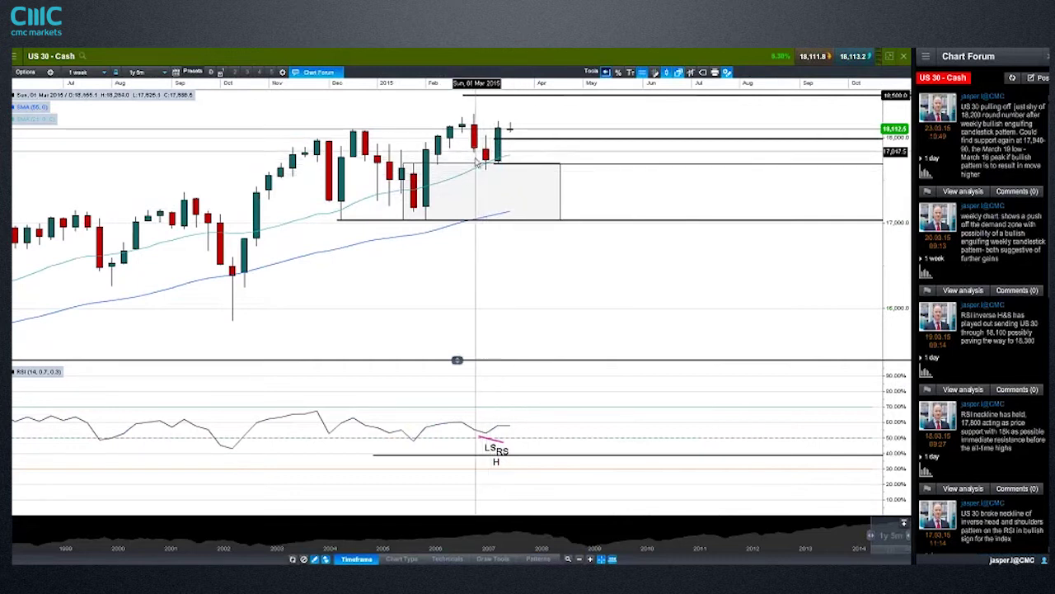
mouse_move(508, 131)
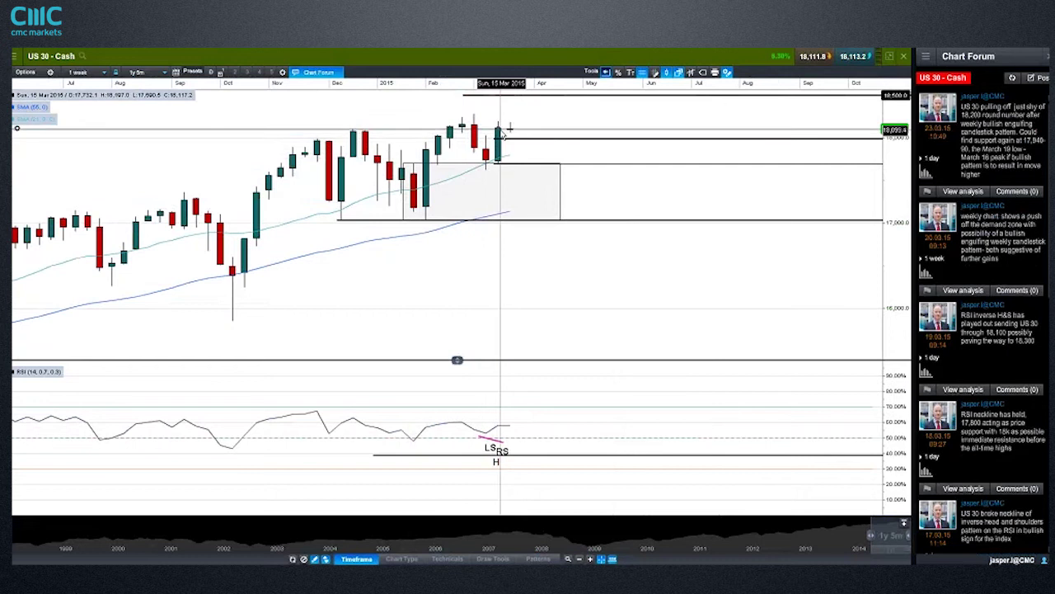
click(503, 174)
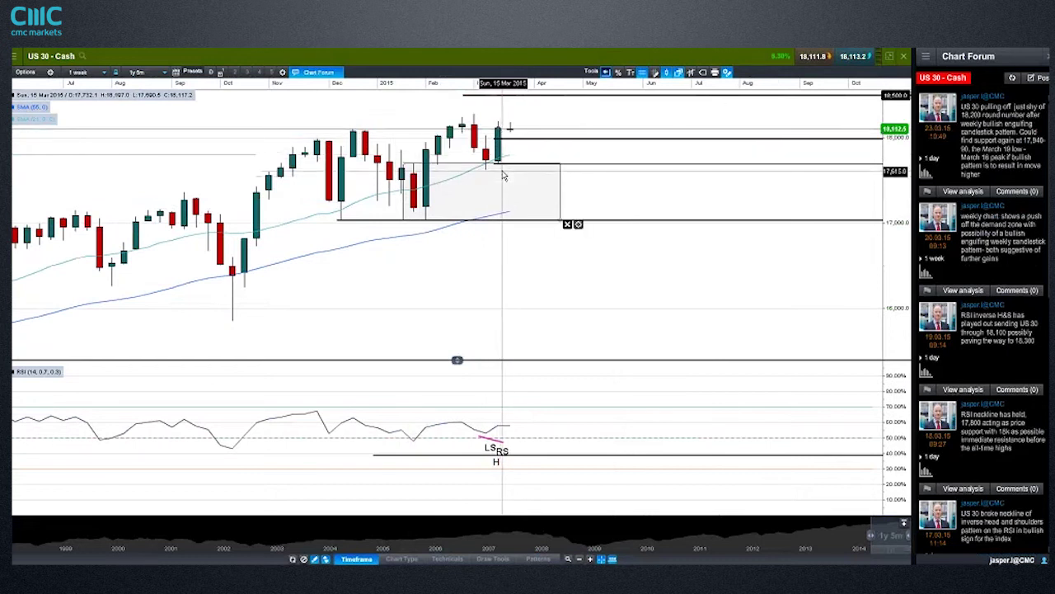
click(500, 163)
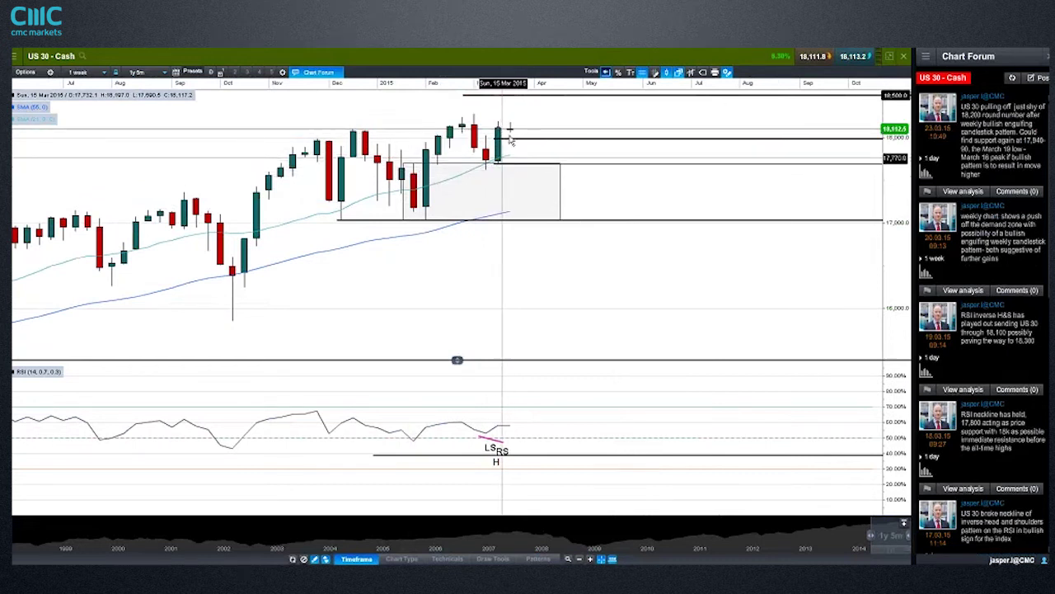
mouse_move(492, 156)
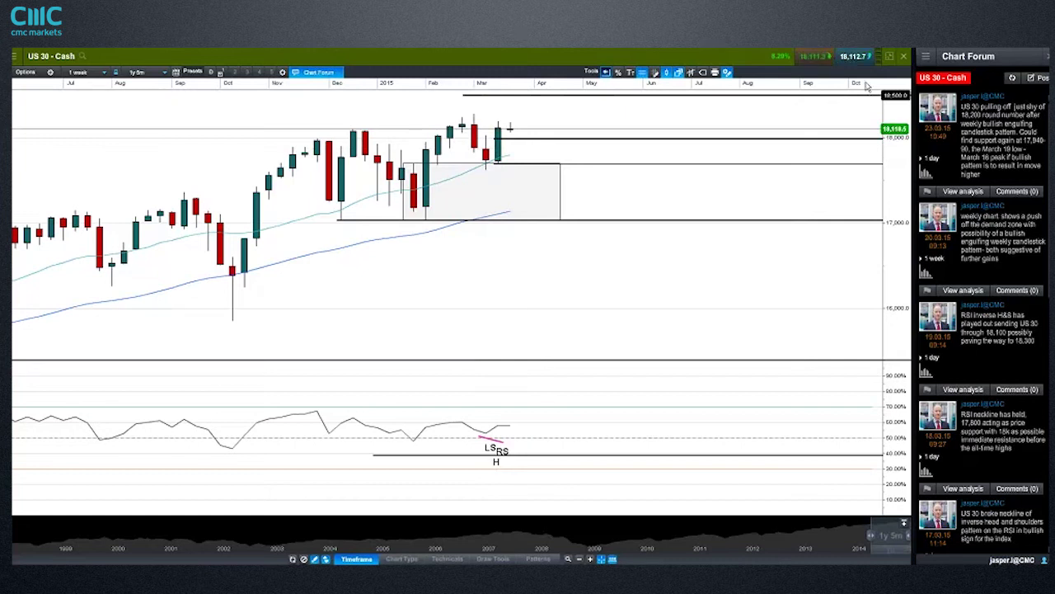
Step: Switch the US 30 chart to 1 day candles and focus on the last 6 months of price action
click(79, 72)
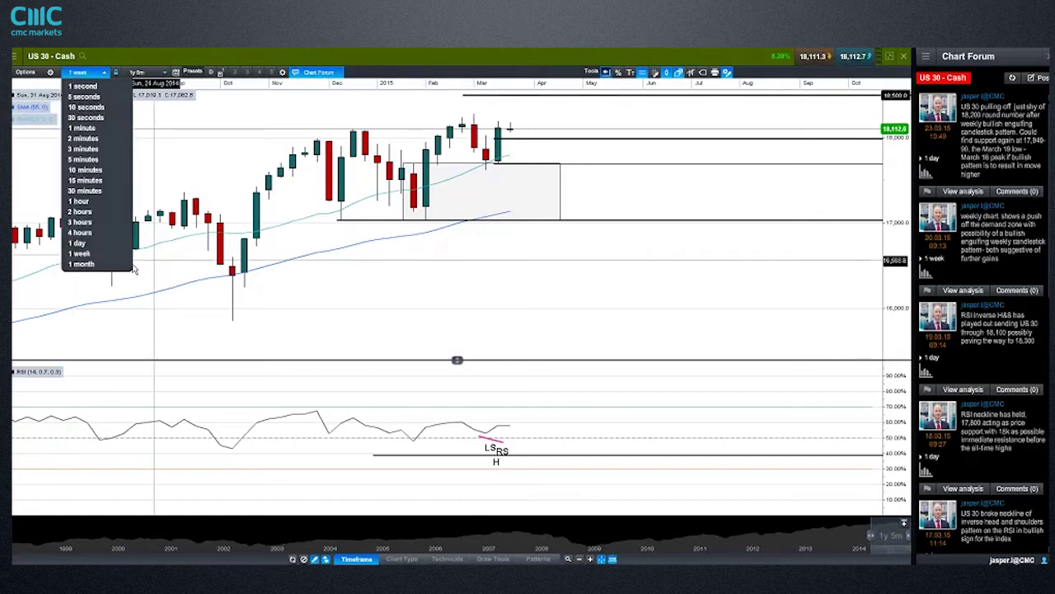
click(79, 243)
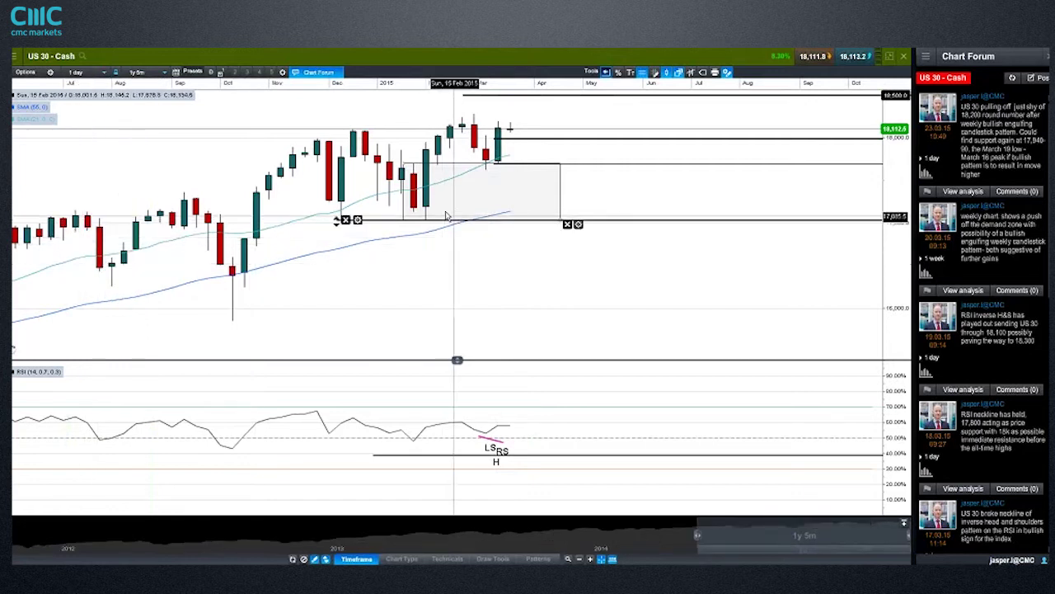
scroll(565, 235, up, 4)
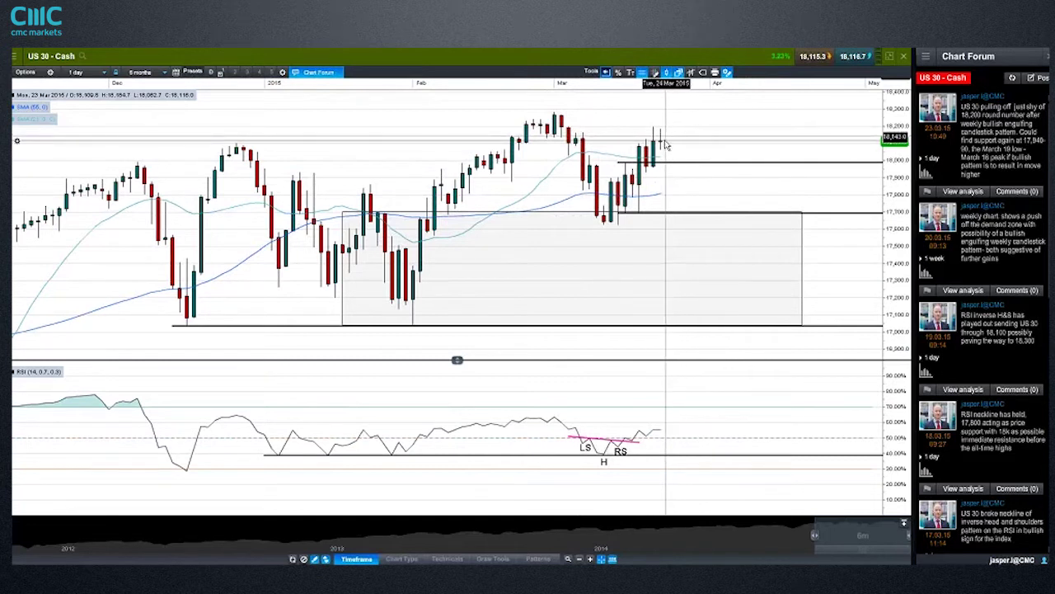
click(627, 162)
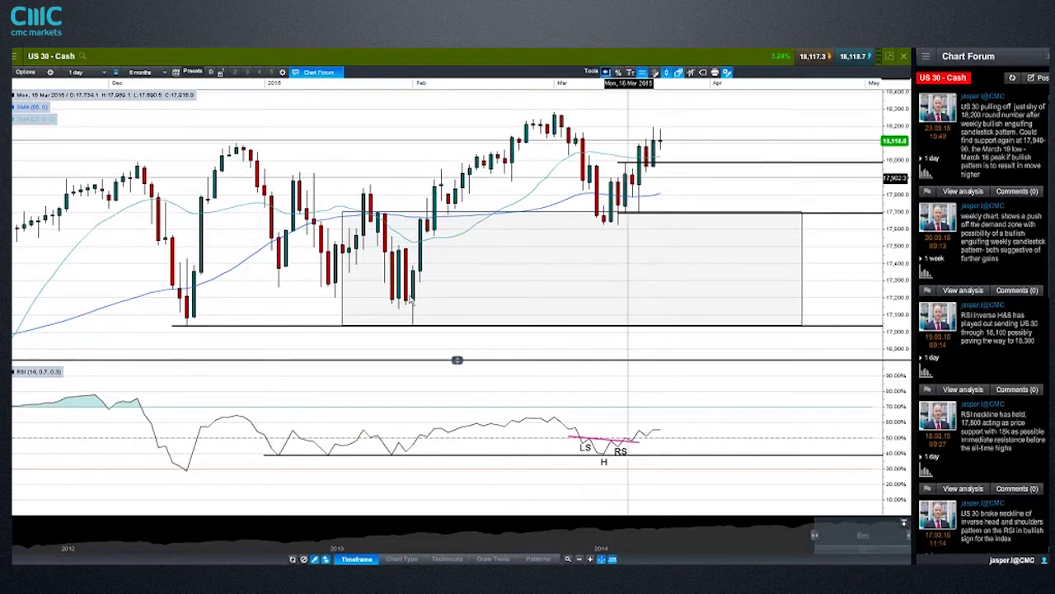
Step: Draw a horizontal support/resistance line on the US 30 daily chart at about 17,930, starting near the 17 March 2015 candle
click(493, 558)
click(71, 551)
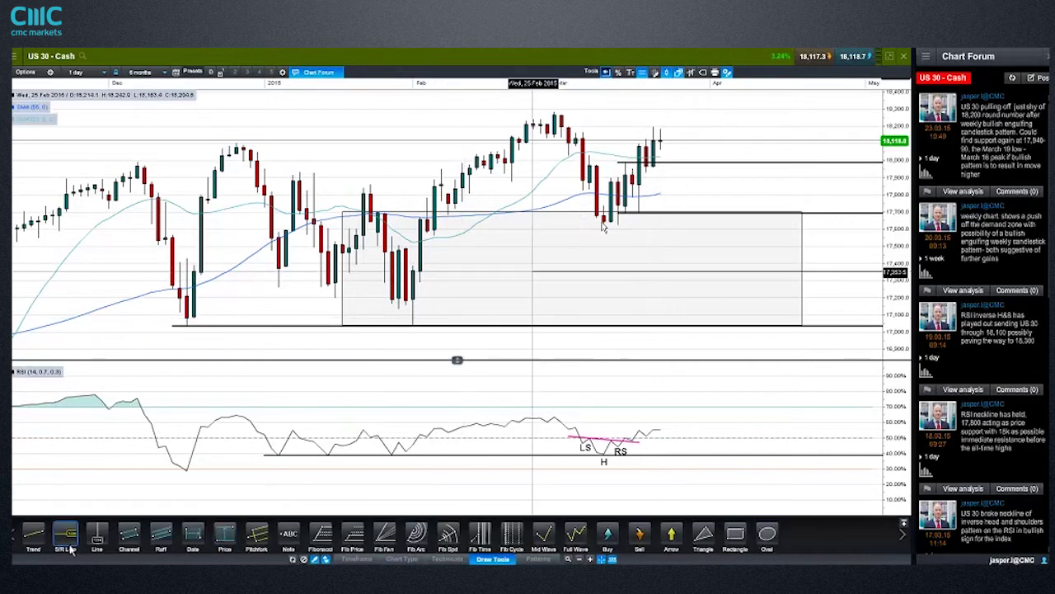
click(650, 175)
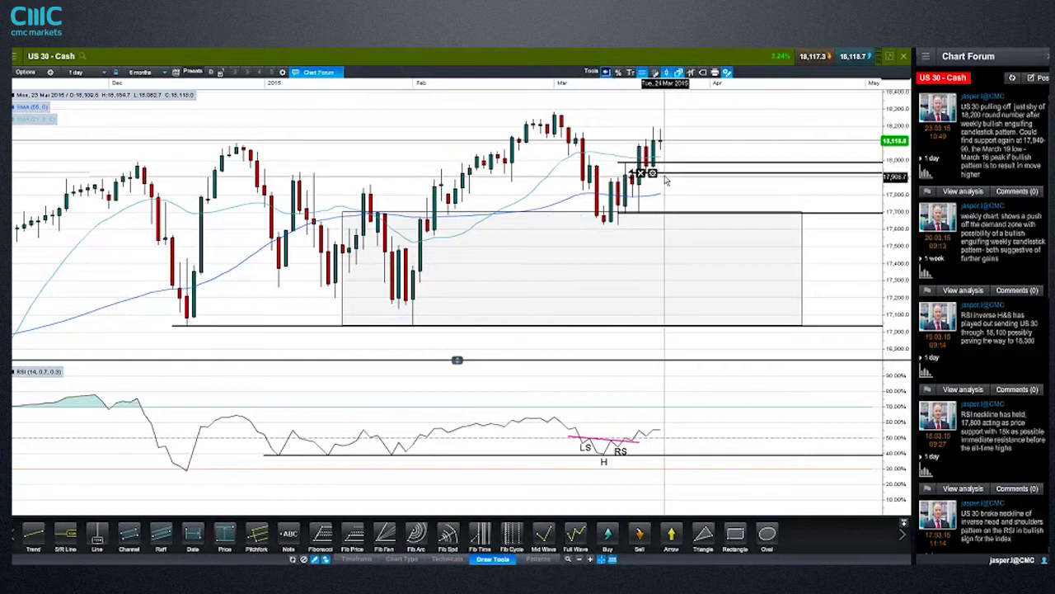
click(671, 175)
mouse_move(736, 223)
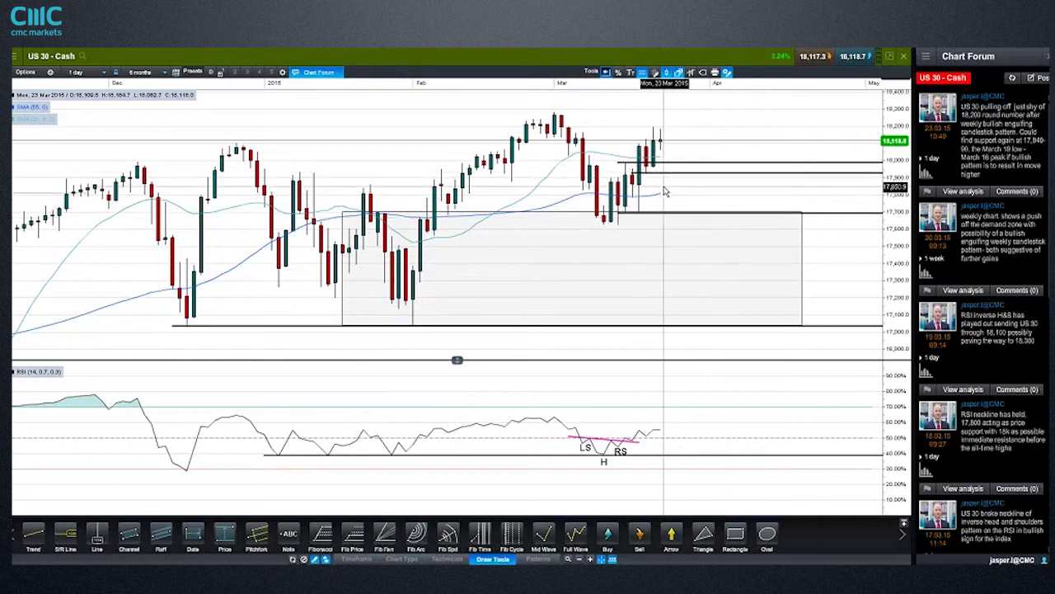
Step: Examine the US 30 daily candles of mid-March 2015 against the support lines and the head and shoulders marked on the RSI
mouse_move(653, 180)
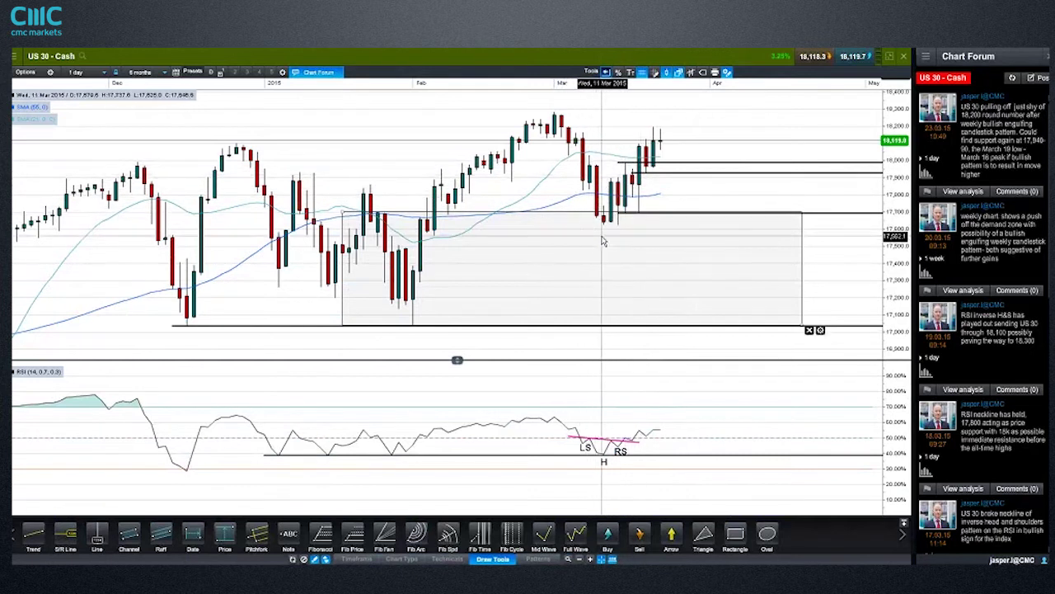
drag(623, 456, 620, 449)
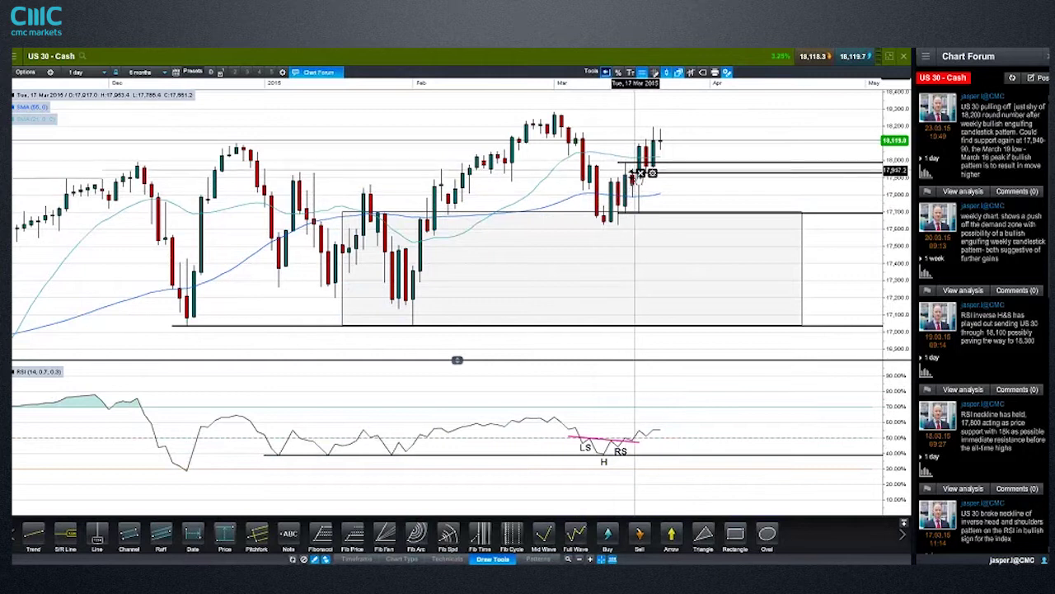
drag(637, 213, 635, 217)
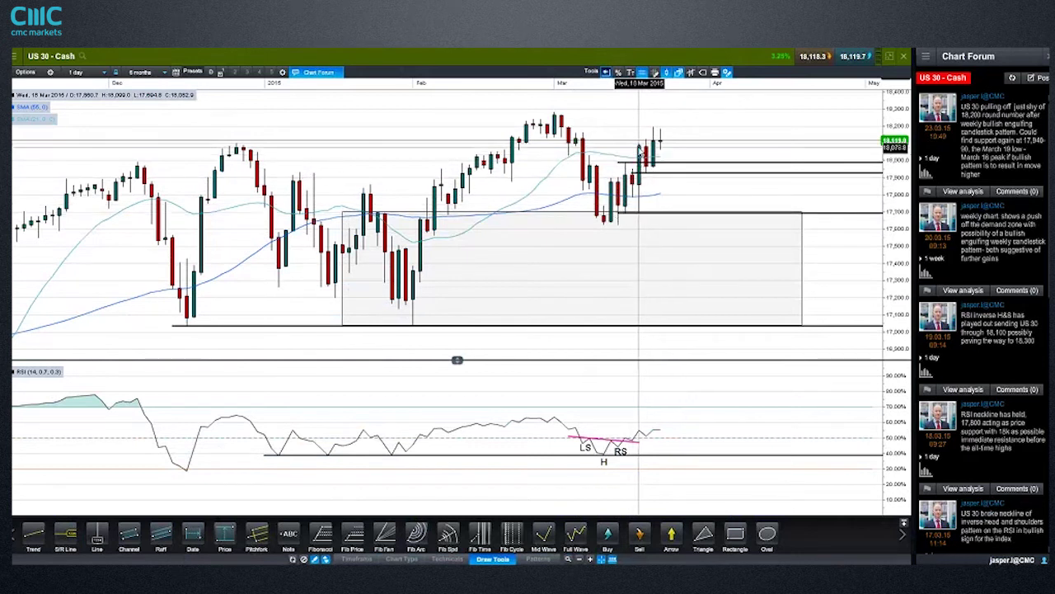
mouse_move(640, 151)
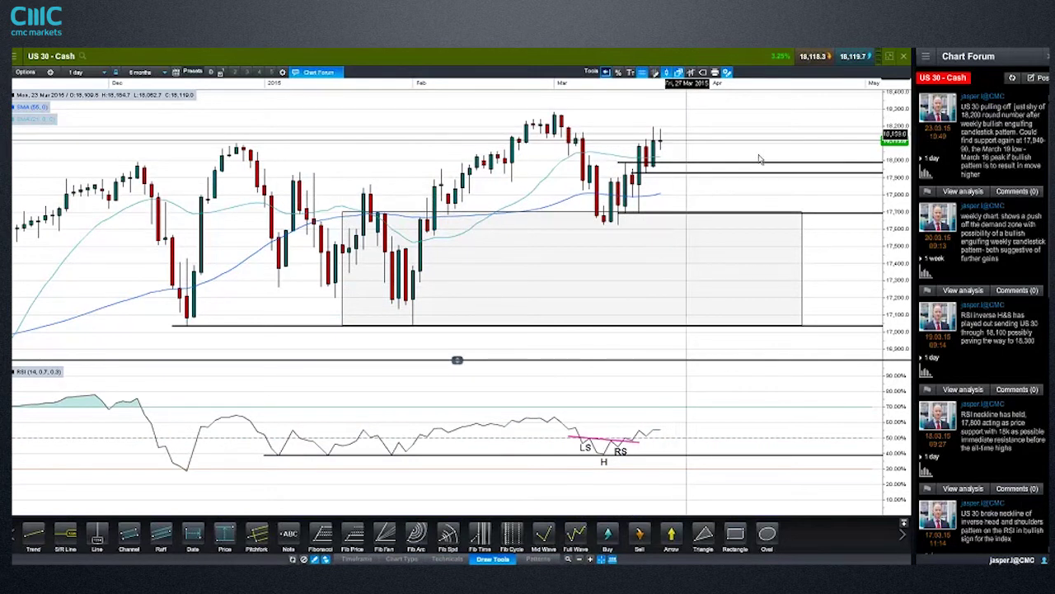
Step: Close the US 30 chart and open the saved UK 100 - Cash chart from the Indices watchlist in full size
click(905, 57)
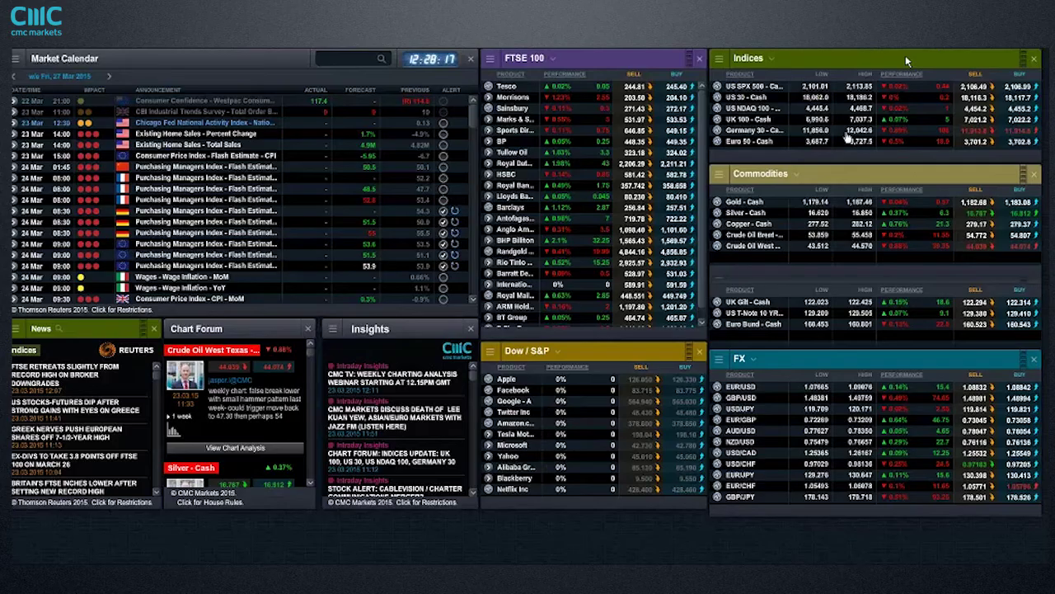
click(719, 148)
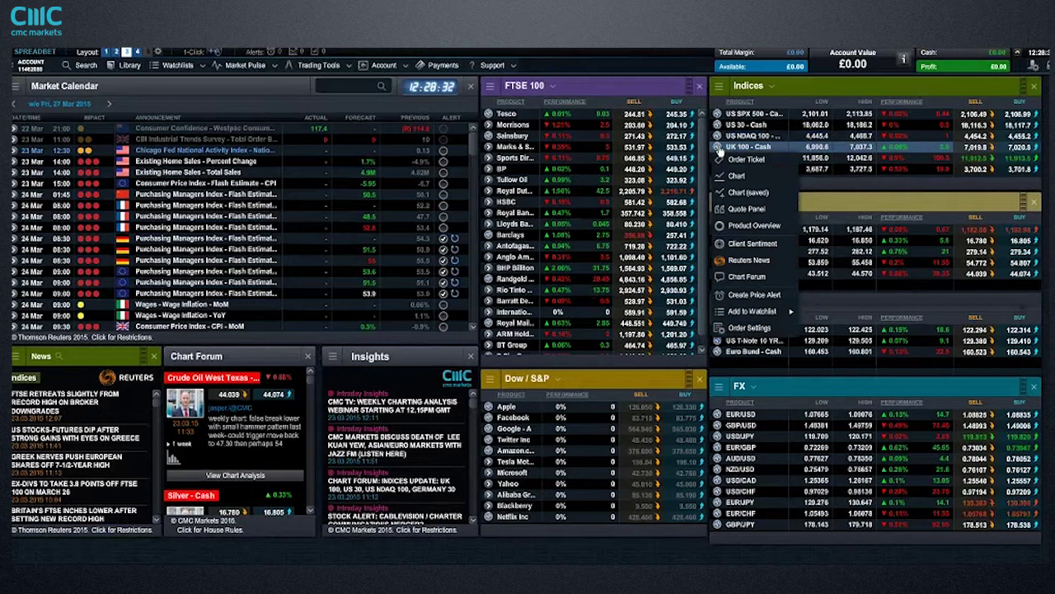
click(761, 191)
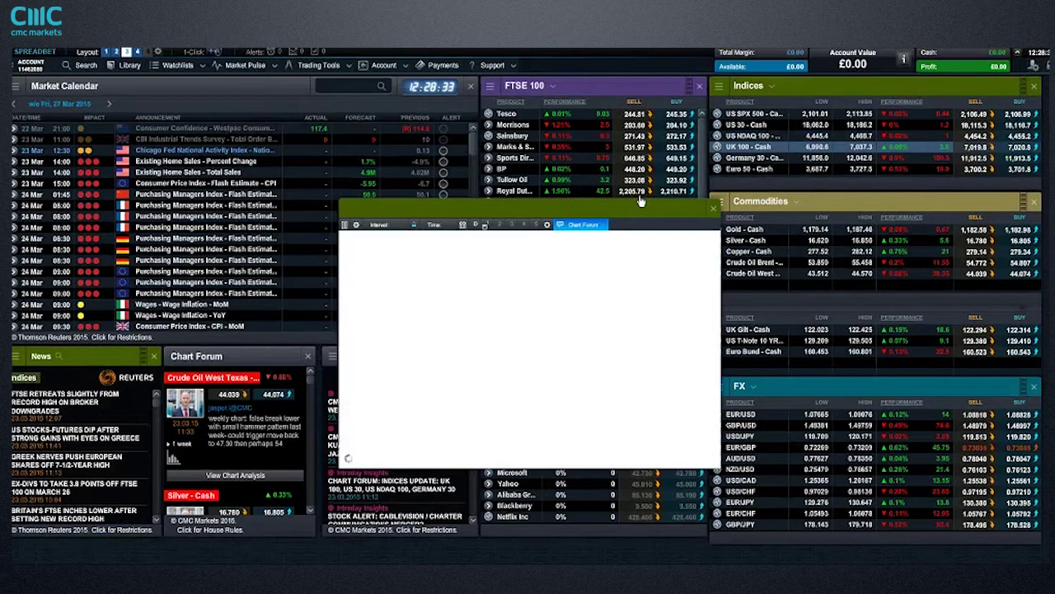
click(699, 211)
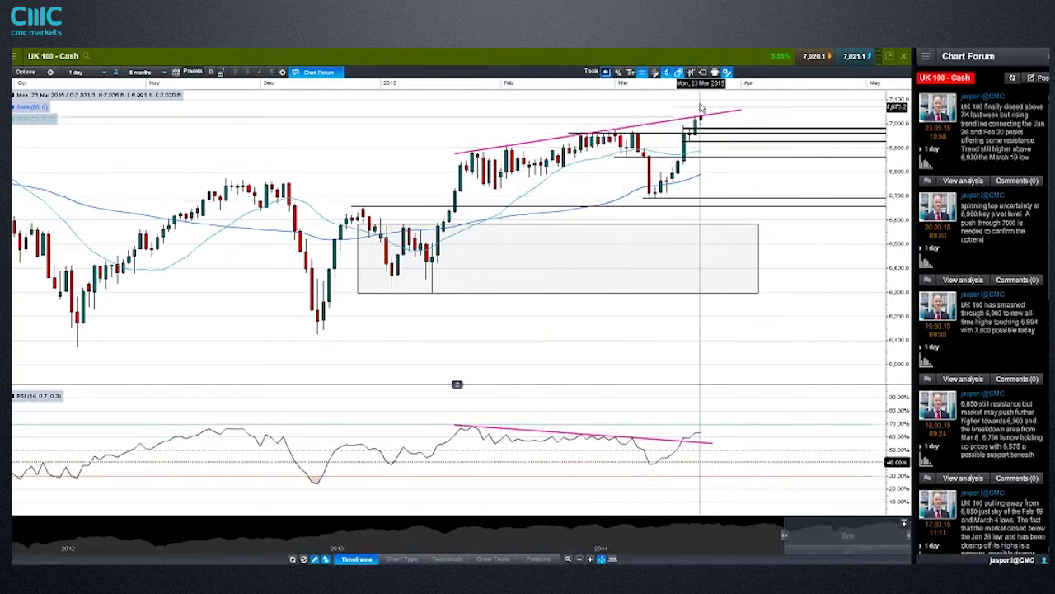
Step: Examine the latest UK 100 daily candles up close against the rising trend line and the nearby support levels
mouse_move(703, 118)
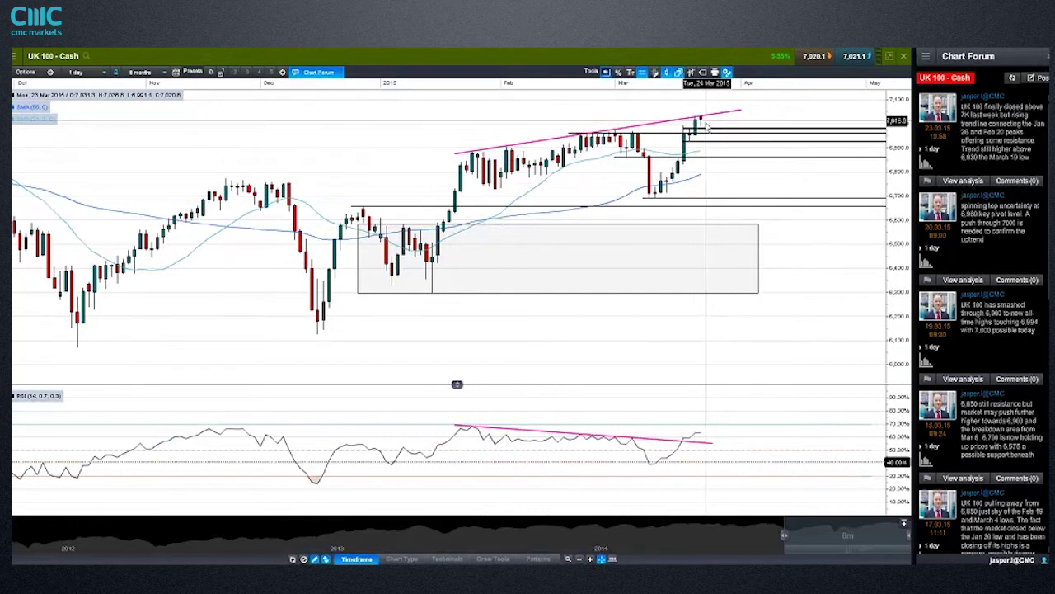
scroll(716, 165, up, 1)
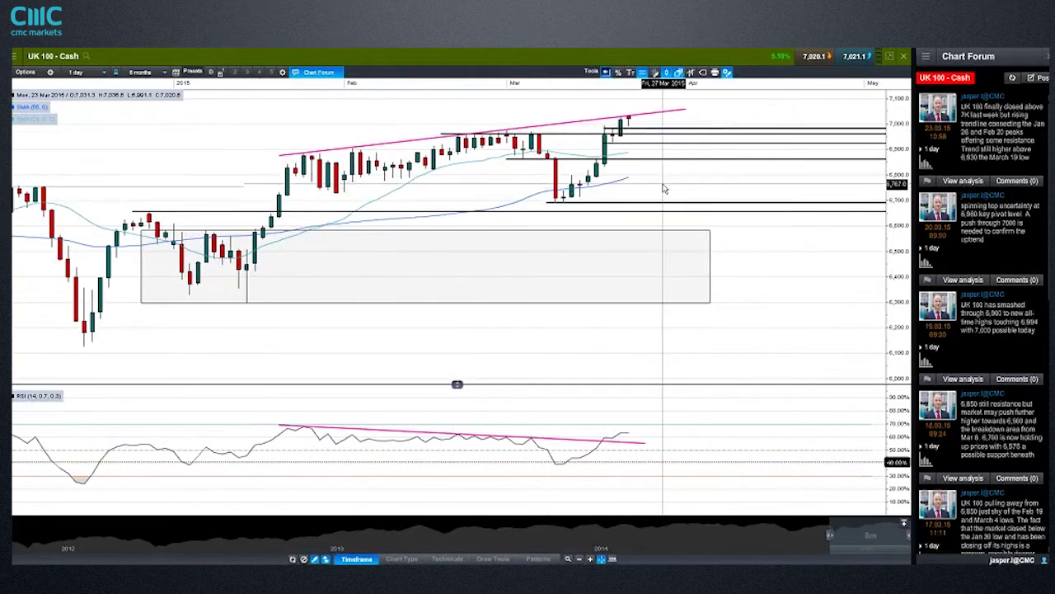
scroll(643, 175, up, 1)
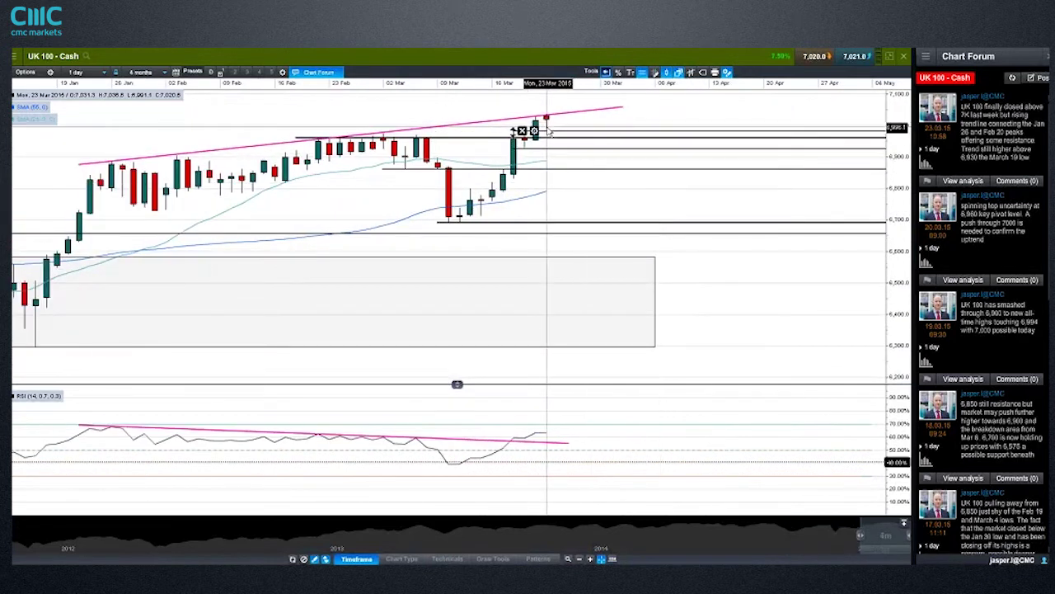
mouse_move(561, 140)
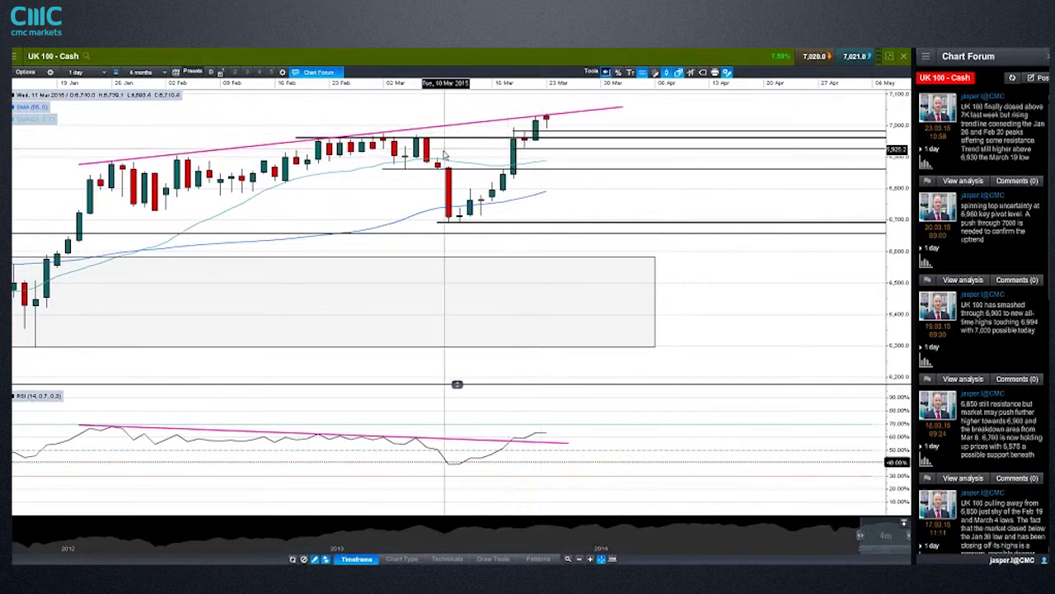
Step: Switch the UK 100 chart to 4 hours candles and inspect the 23 March 2015 price action against the nearest support line
click(81, 73)
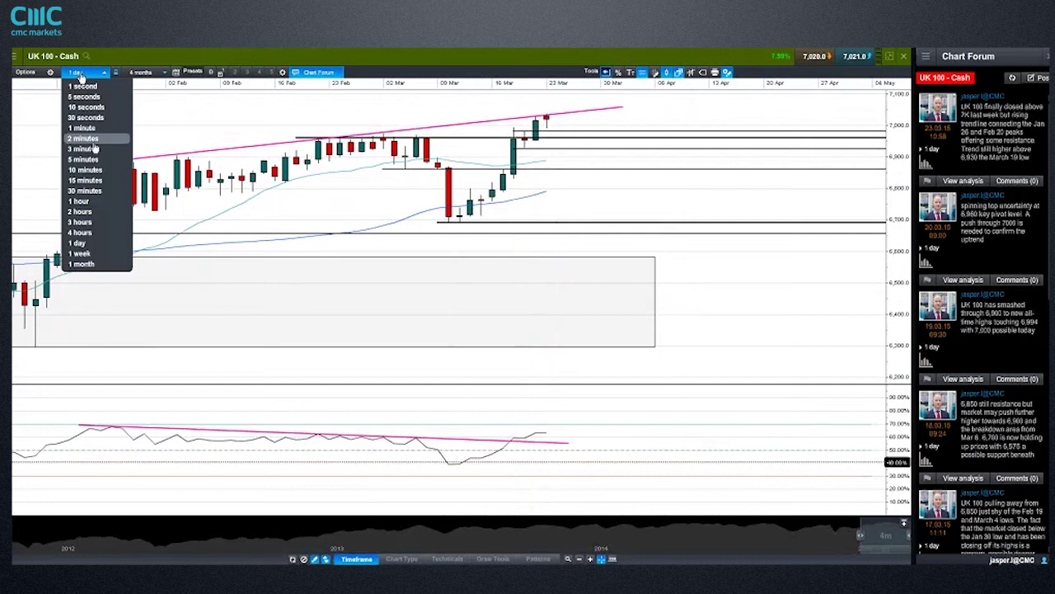
click(82, 232)
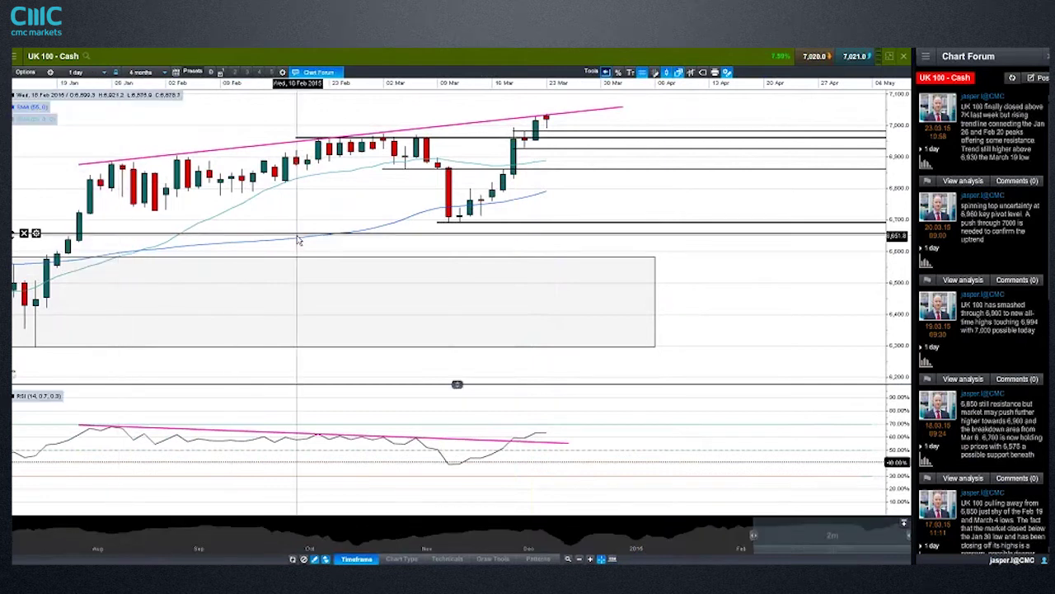
scroll(680, 233, up, 1)
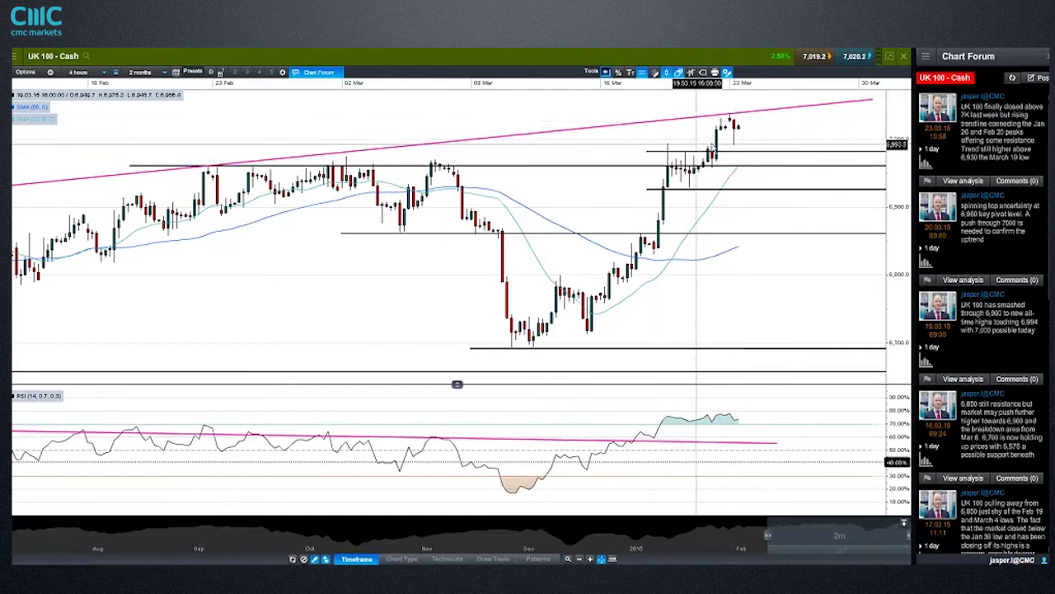
click(736, 151)
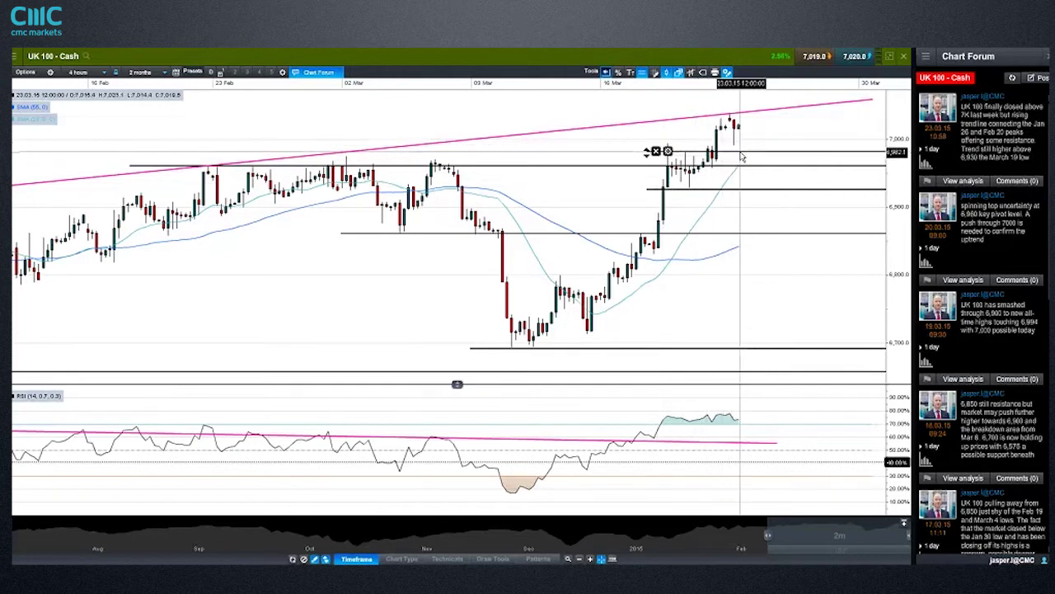
drag(742, 154, 736, 150)
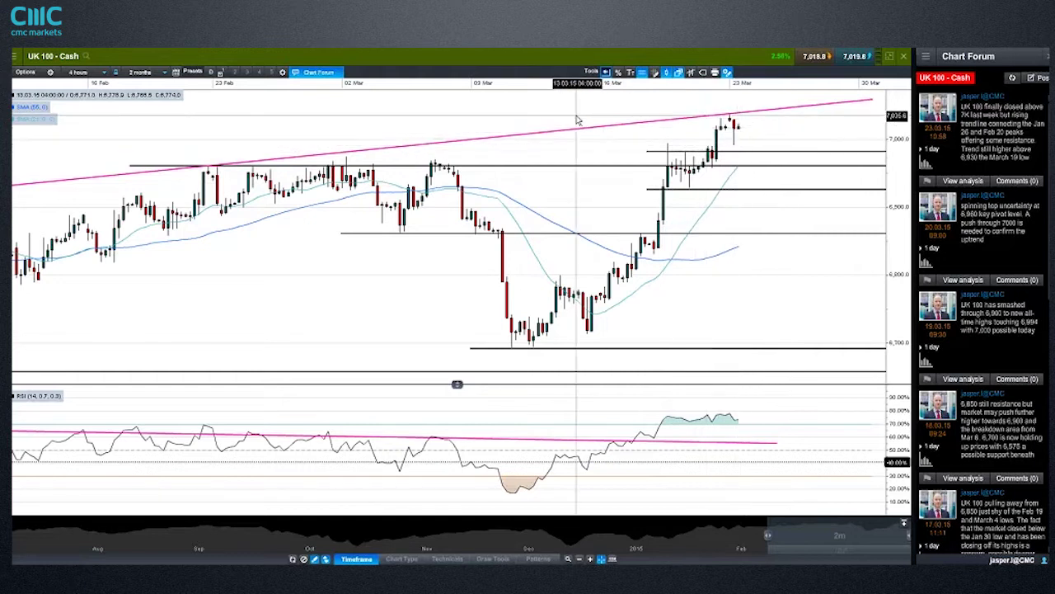
Step: Return the UK 100 chart to 1 day candles
click(102, 73)
click(98, 245)
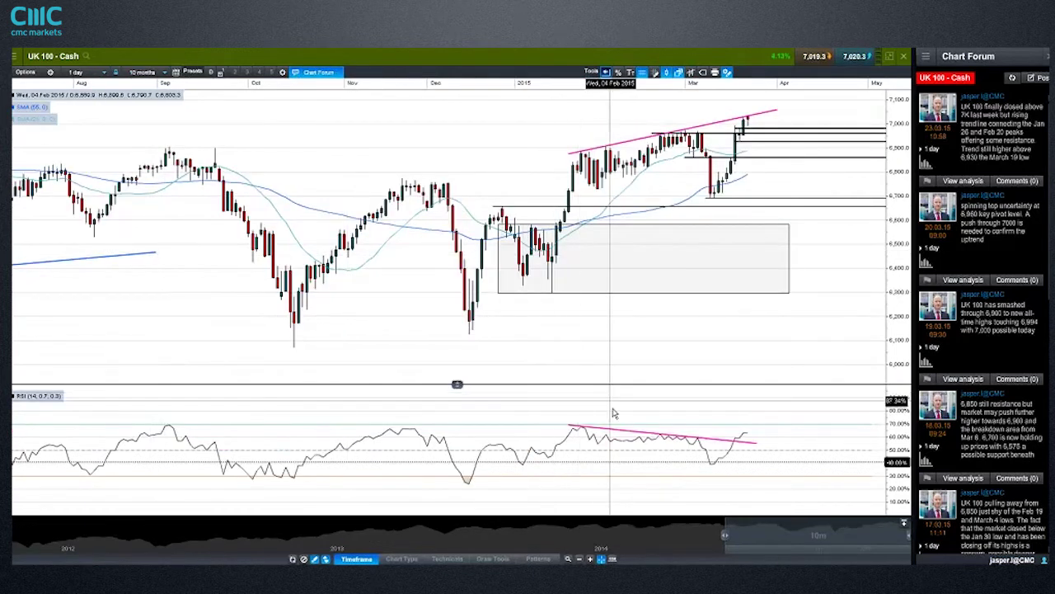
Step: Compare the falling RSI trend line on the UK 100 daily chart with the rising price trend line and latest candles
click(624, 433)
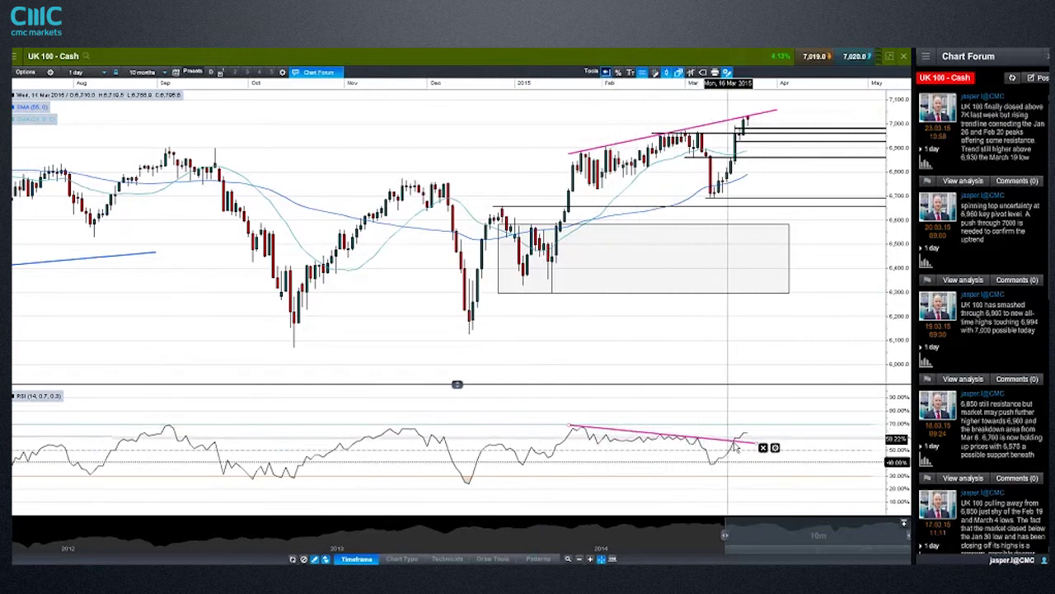
mouse_move(736, 446)
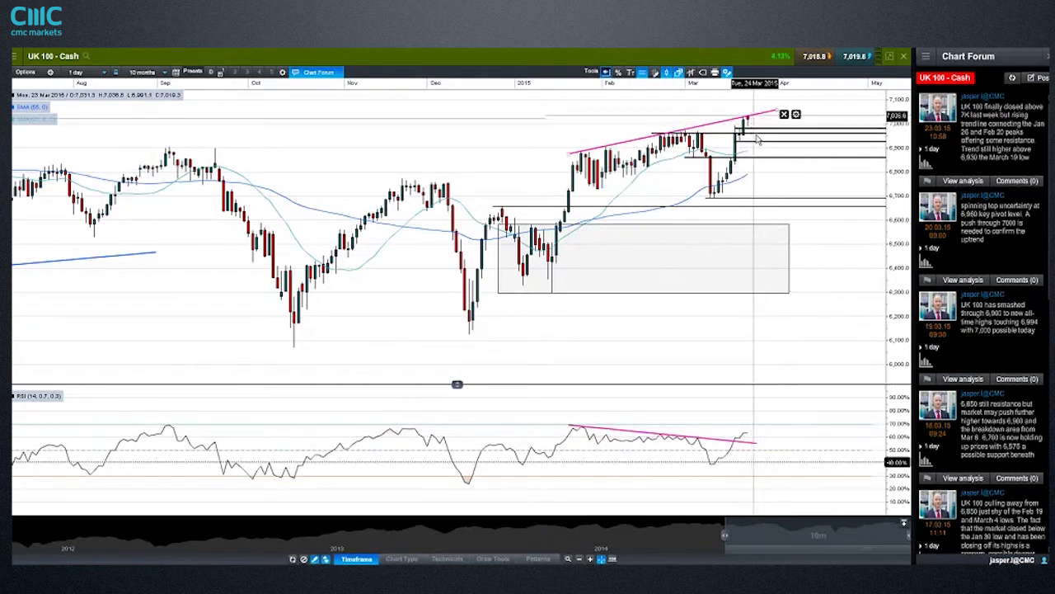
click(752, 443)
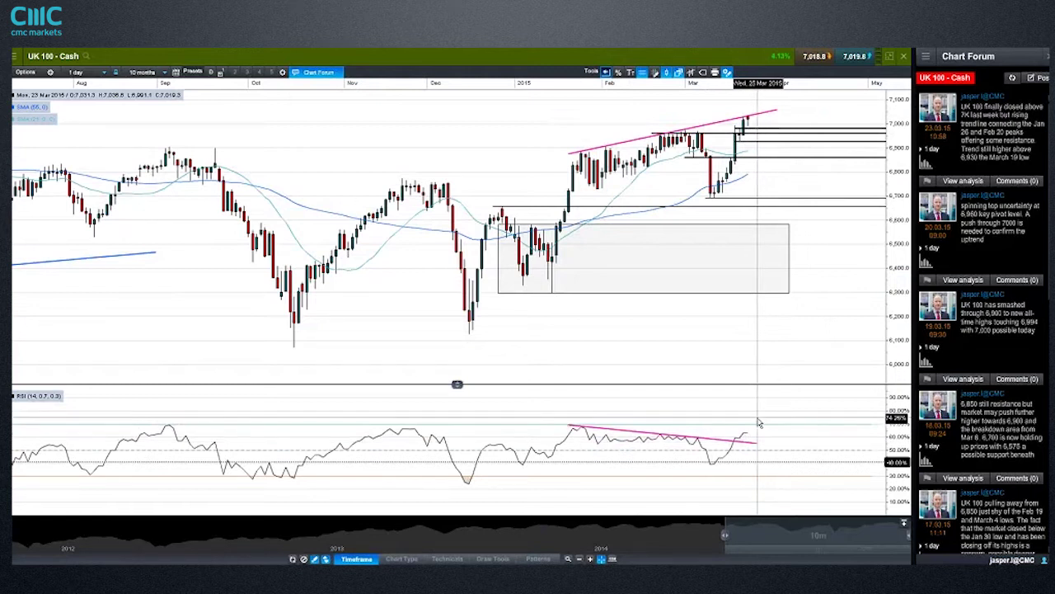
mouse_move(788, 293)
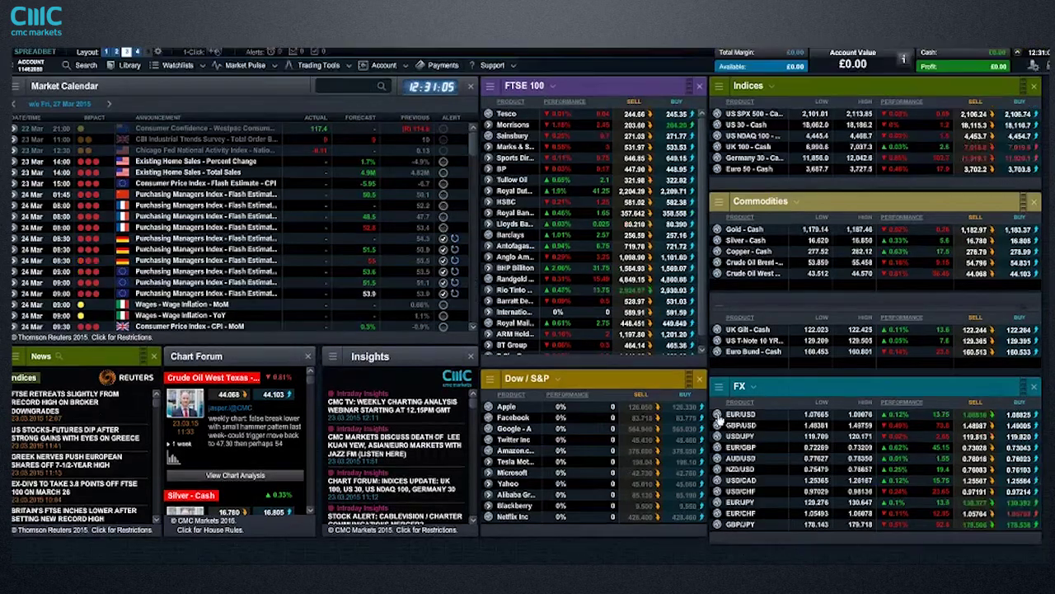
Step: Open the saved EUR/GBP chart from the FX watchlist in full size
click(717, 229)
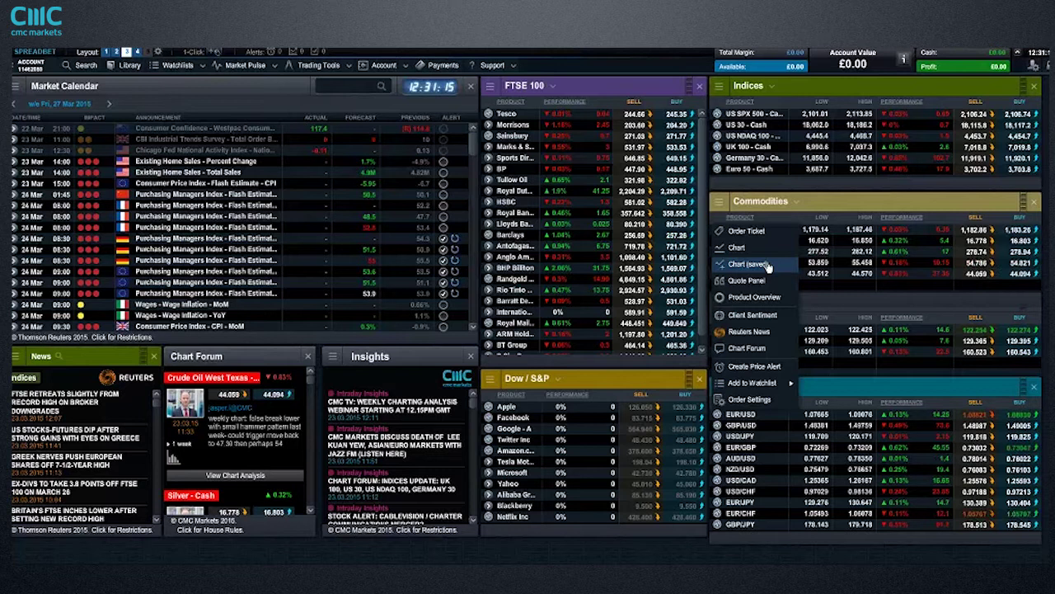
right_click(741, 428)
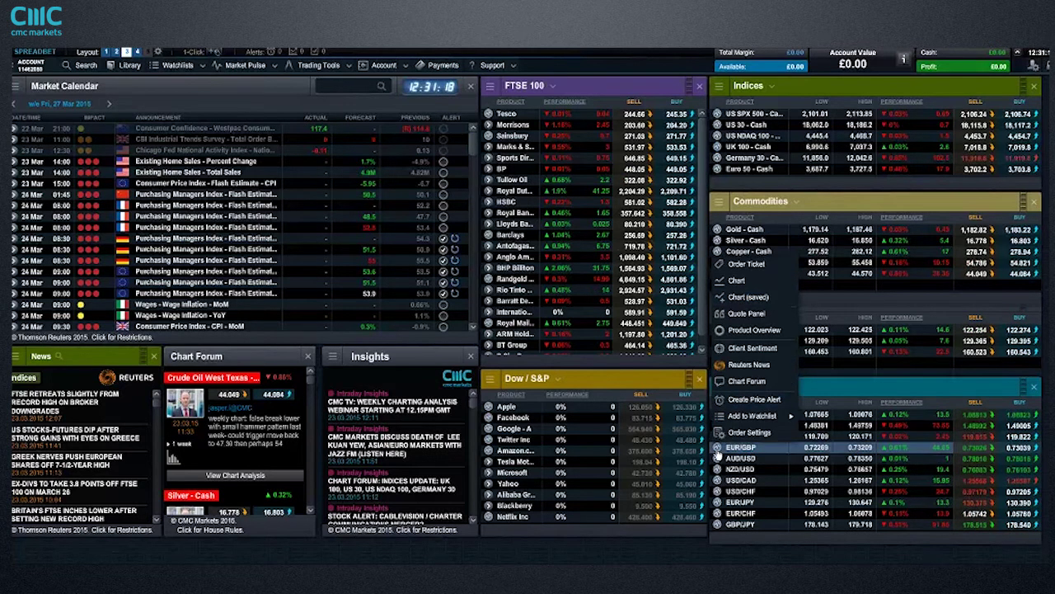
click(768, 300)
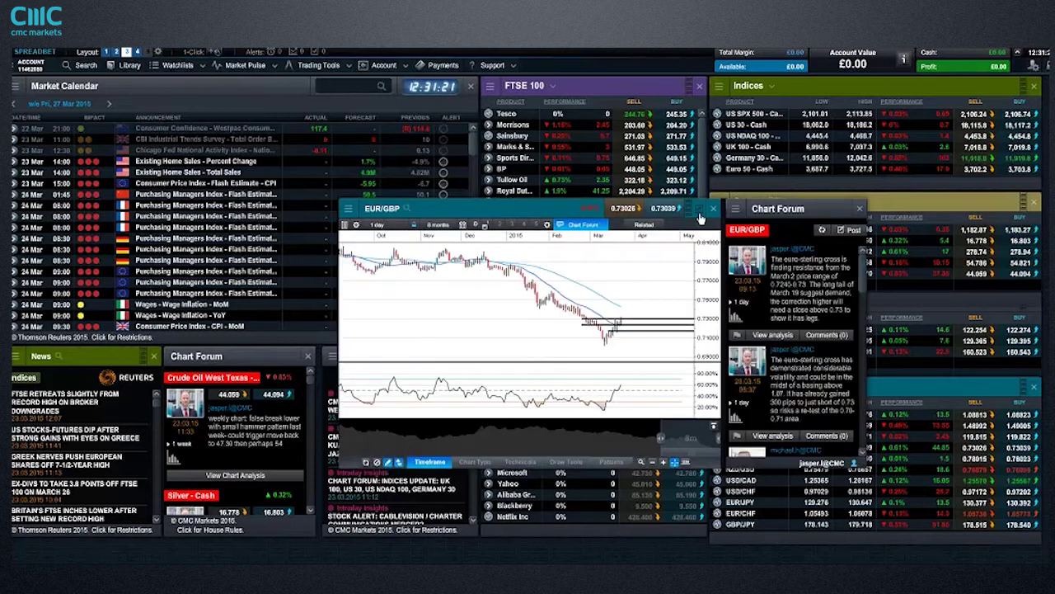
click(699, 211)
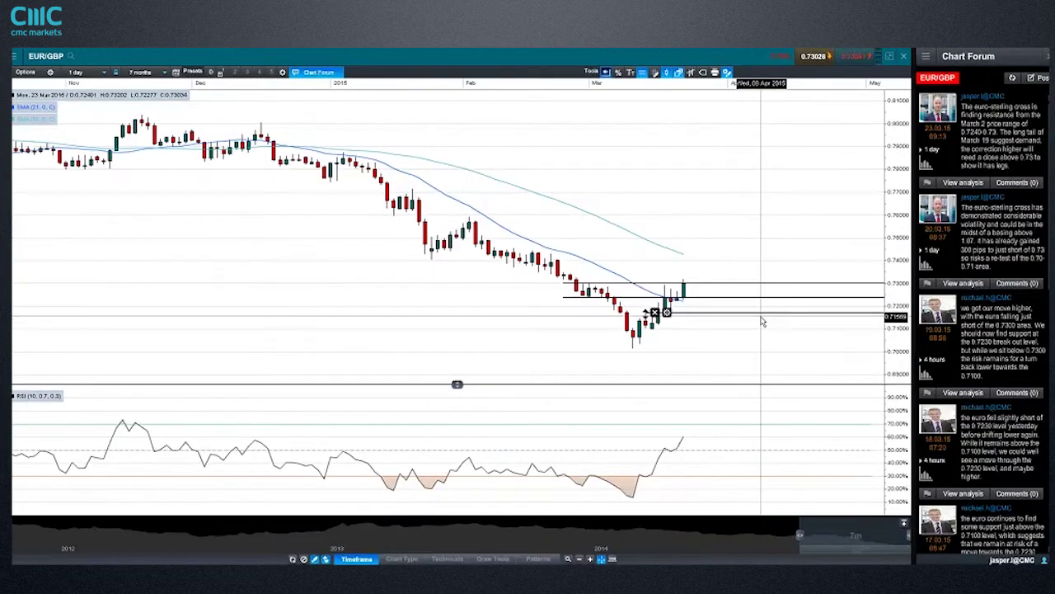
Step: Draw a support/resistance line at about 0.7100 on the EUR/GBP daily chart, starting near the 11 March 2015 low
scroll(745, 309, up, 1)
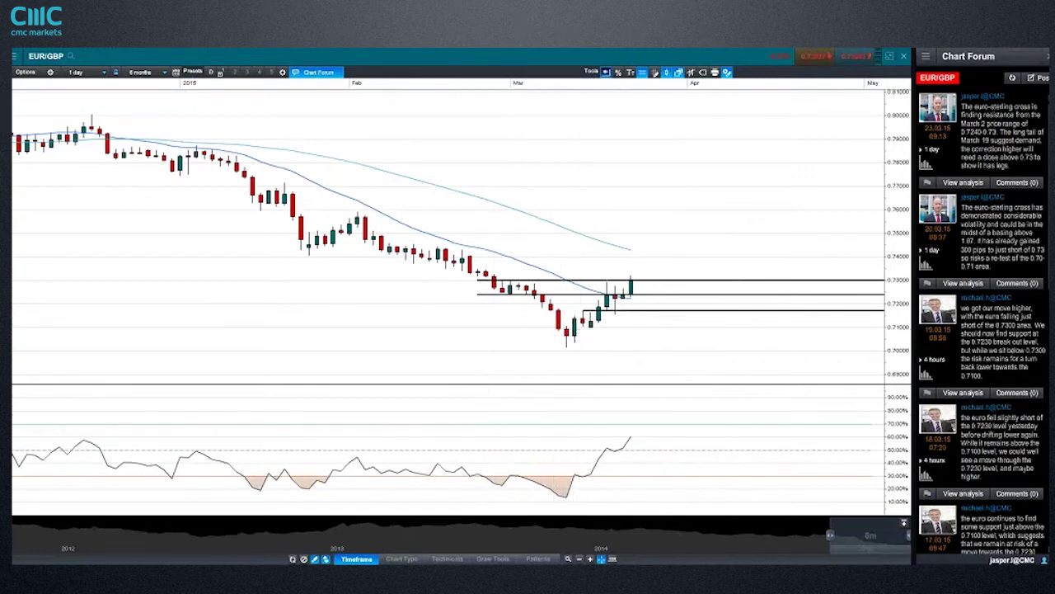
click(492, 559)
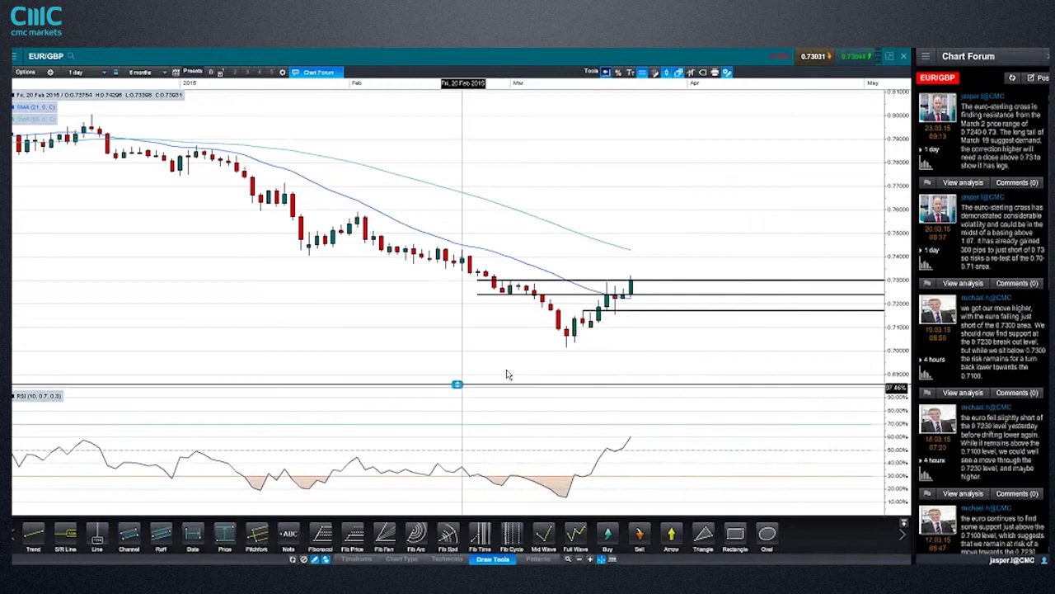
click(65, 536)
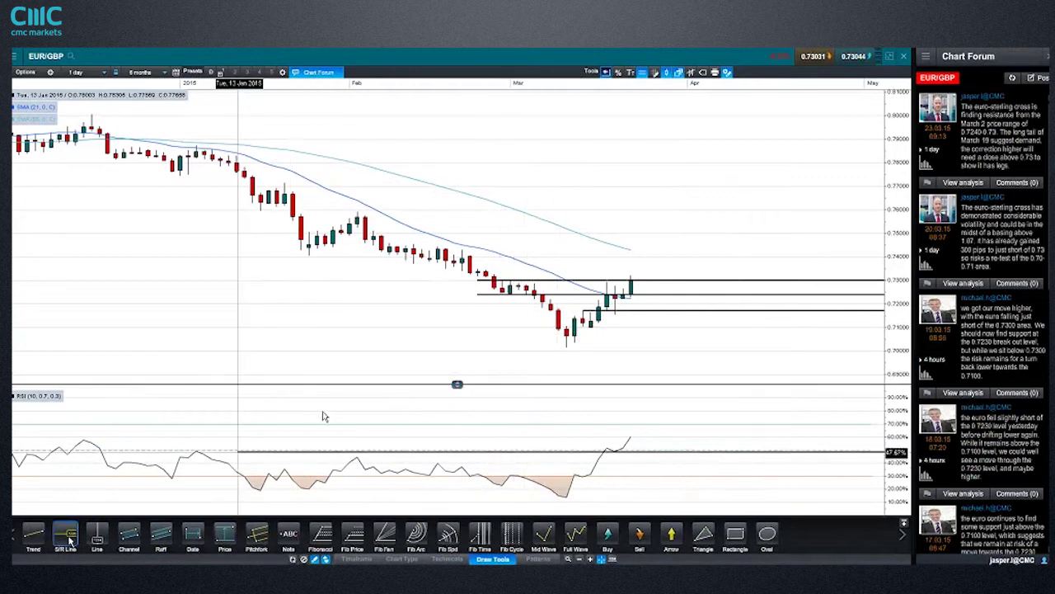
click(565, 326)
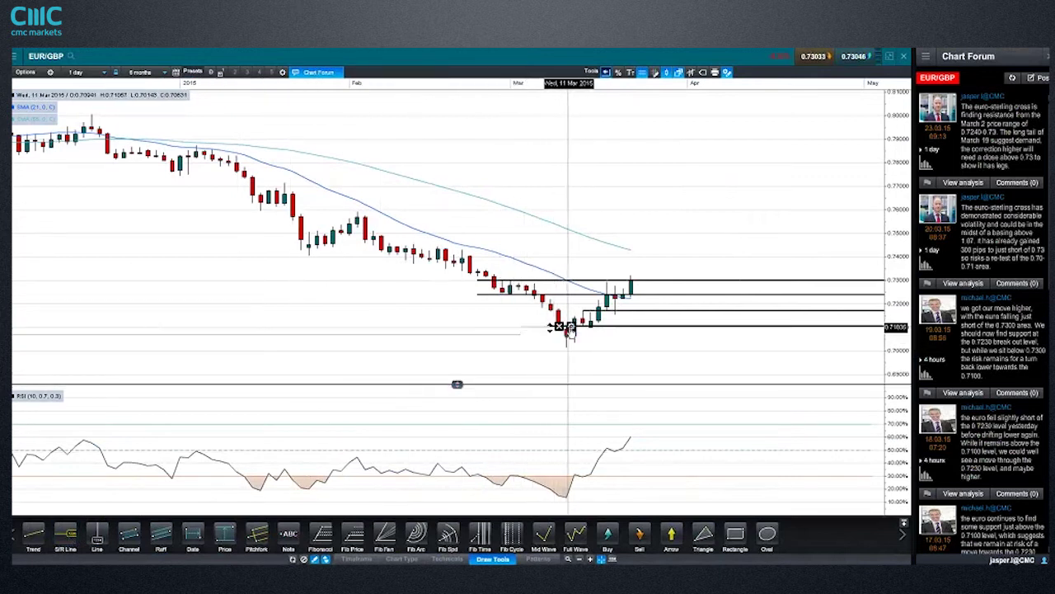
Step: Inspect the 2 March and 23 March 2015 EUR/GBP candles against the horizontal support and resistance lines
drag(585, 328, 601, 310)
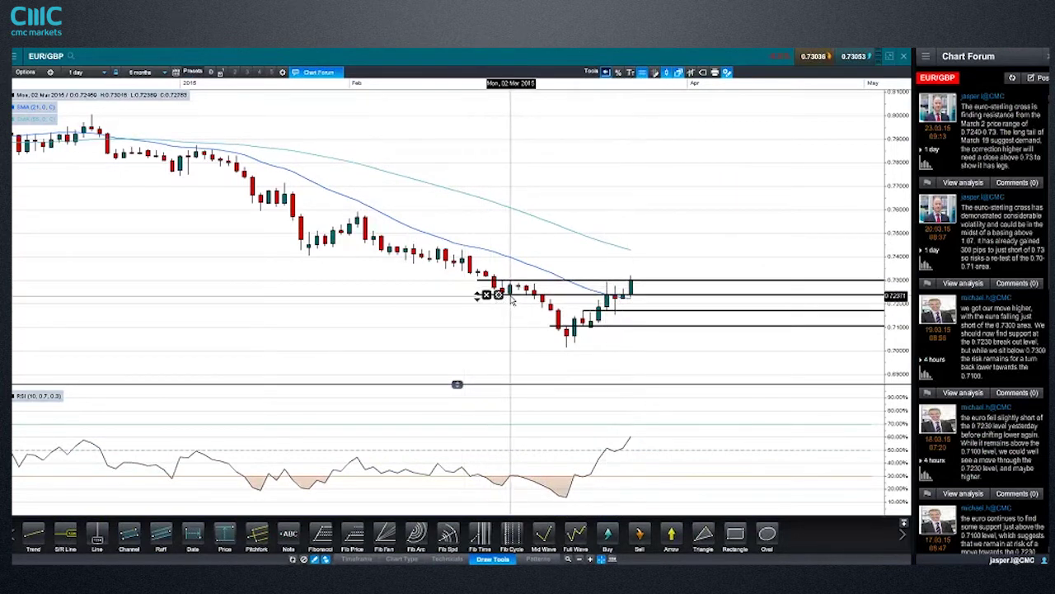
mouse_move(511, 301)
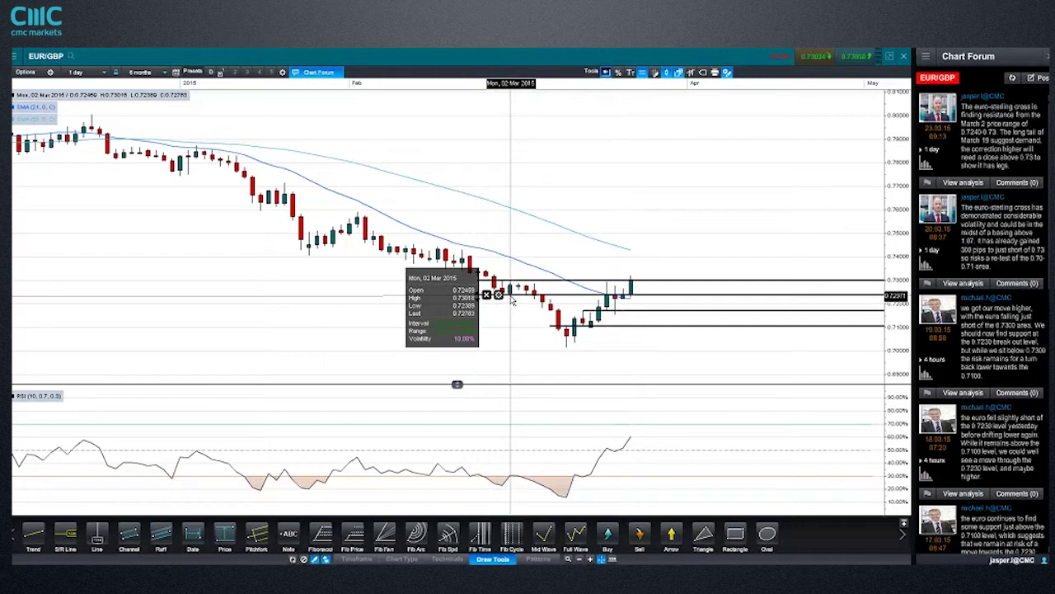
drag(631, 301, 635, 281)
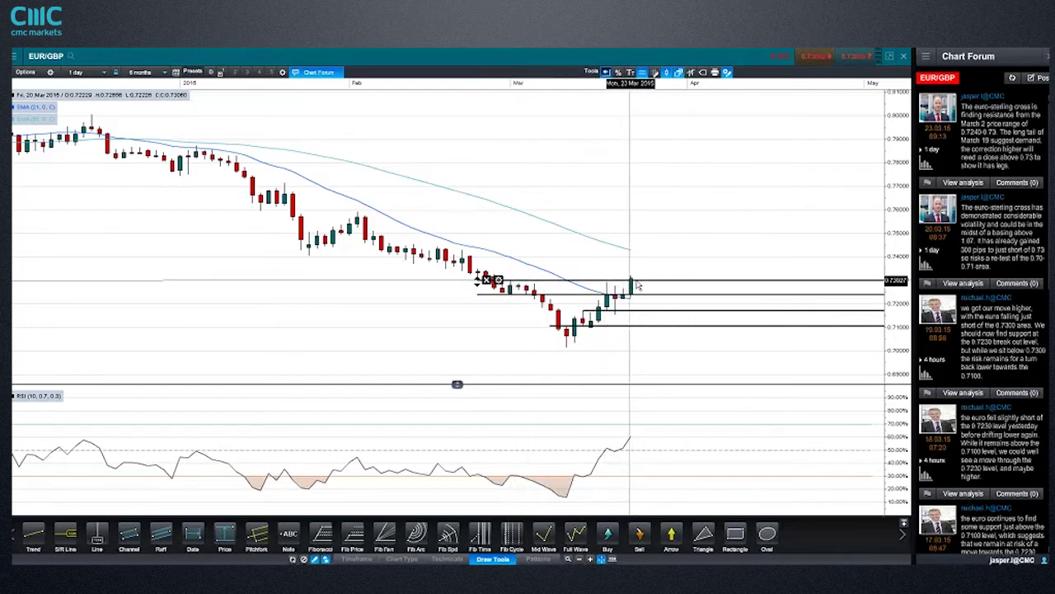
mouse_move(636, 284)
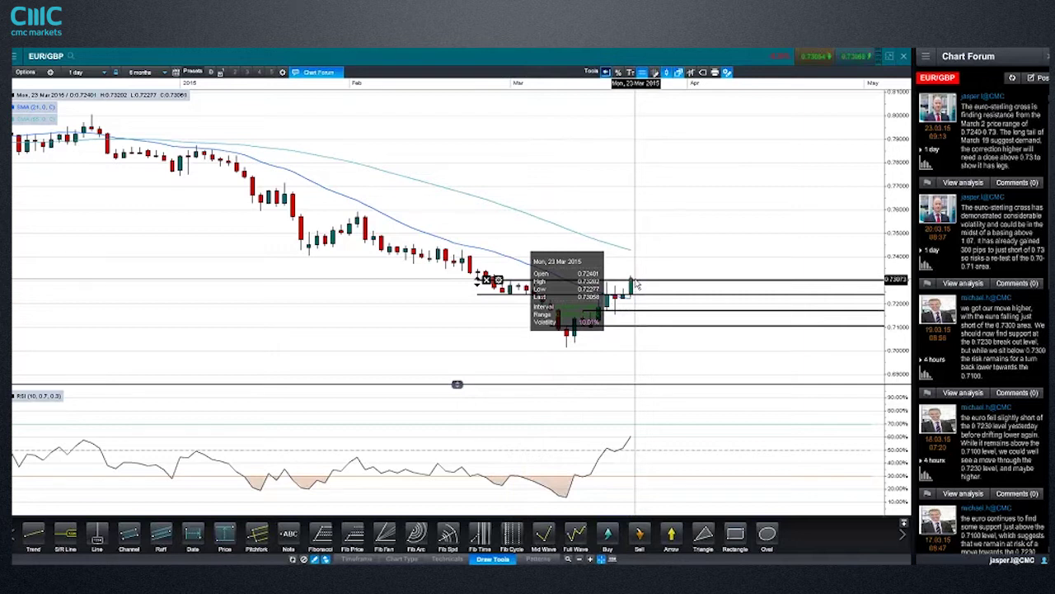
Step: Close the EUR/GBP chart and open the saved Germany 30 - Cash chart from the Indices watchlist in full size
click(906, 64)
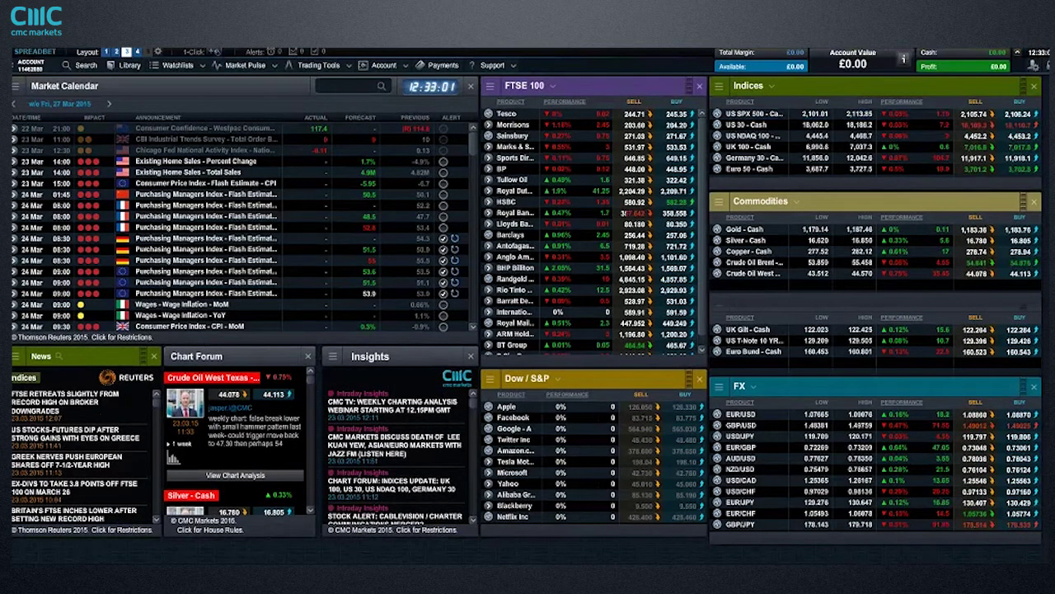
click(718, 240)
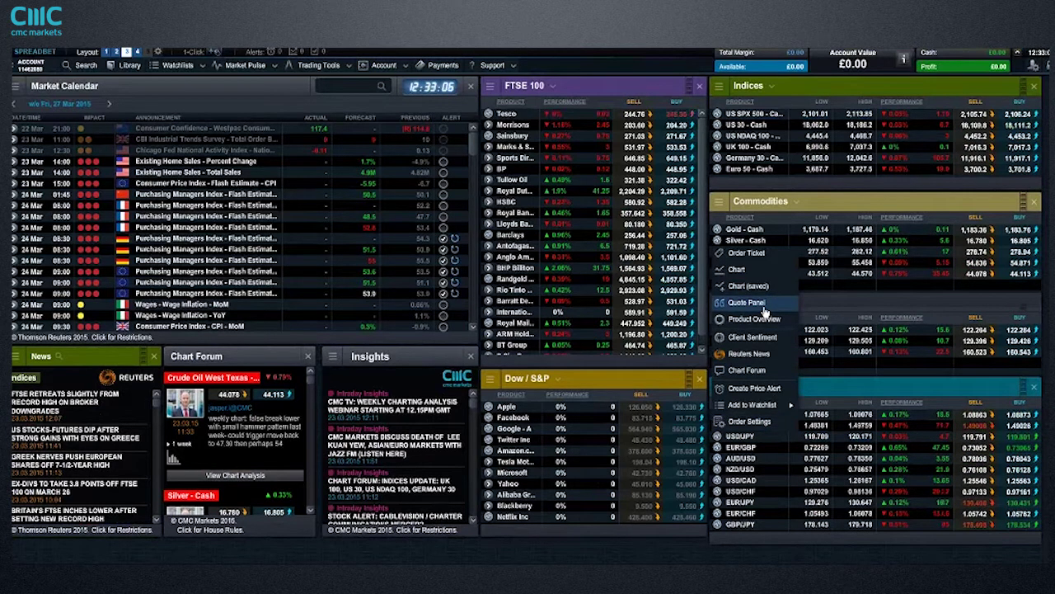
click(720, 159)
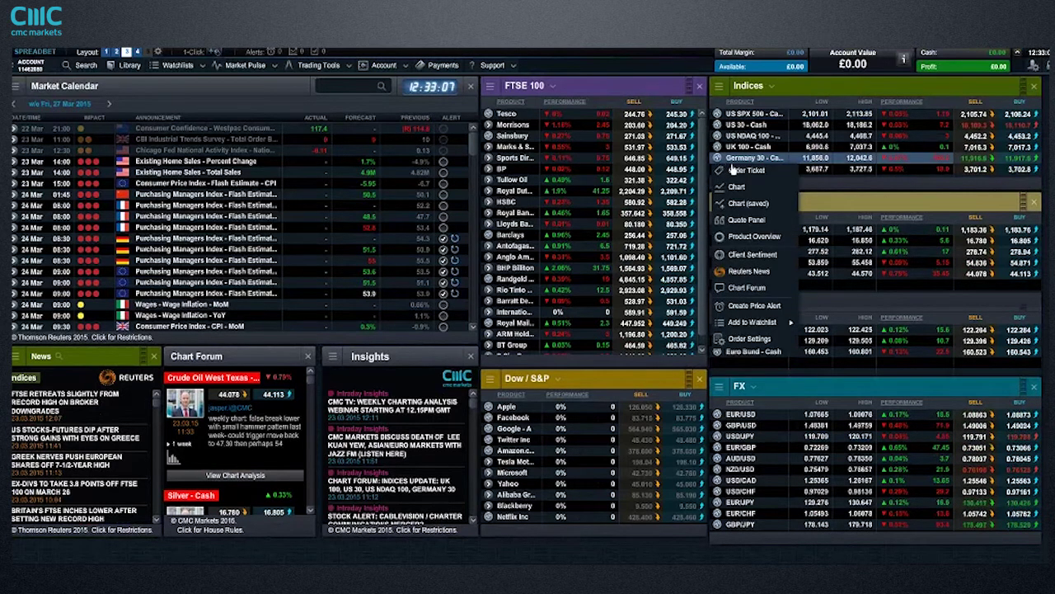
click(767, 205)
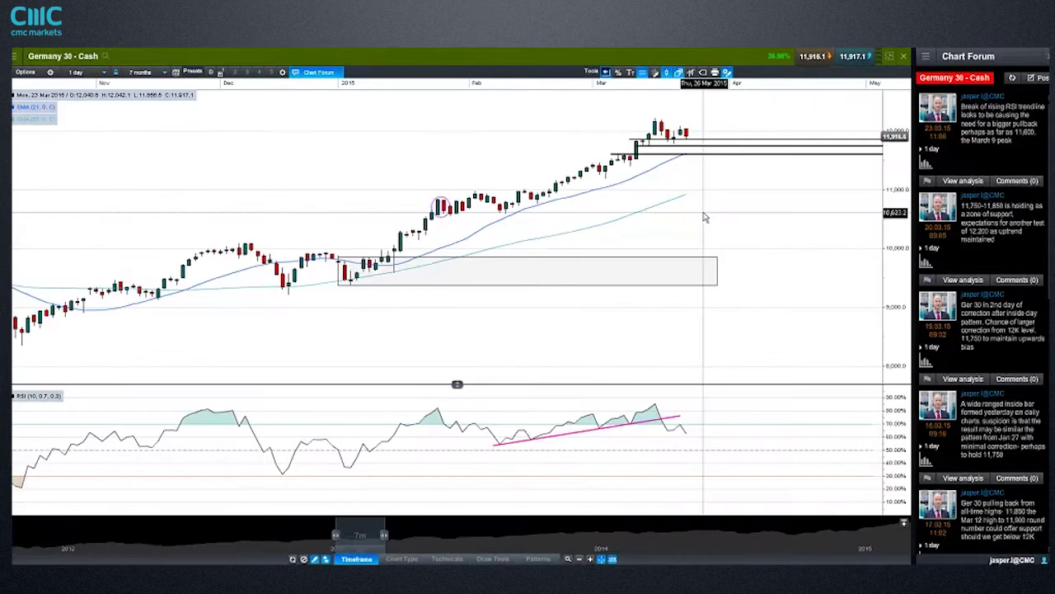
click(699, 209)
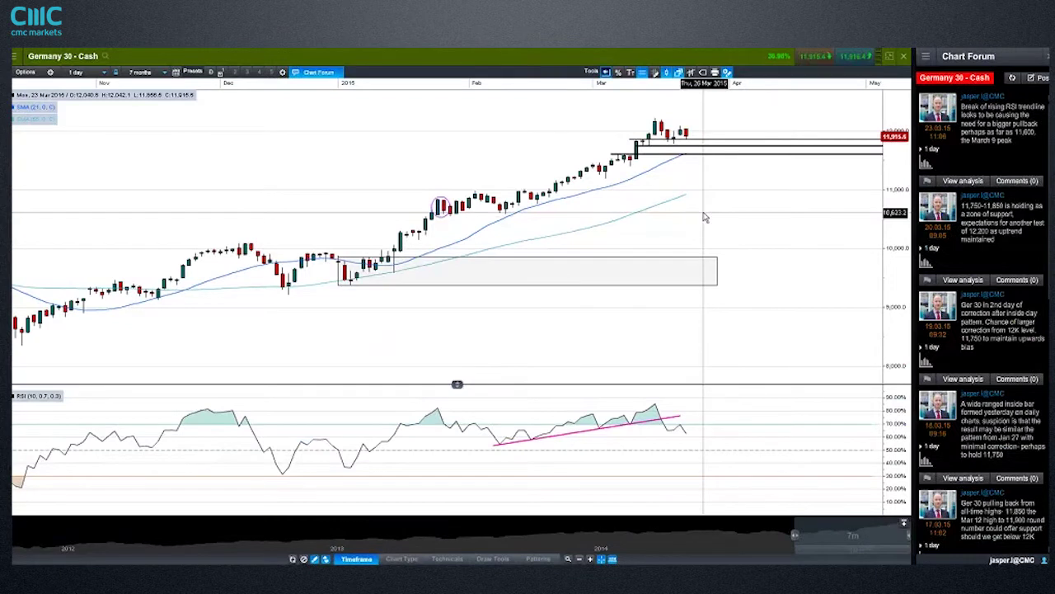
Step: Switch the Germany 30 chart to 1 week candles and draw a support/resistance line at about 10,000 from December 2013
click(86, 71)
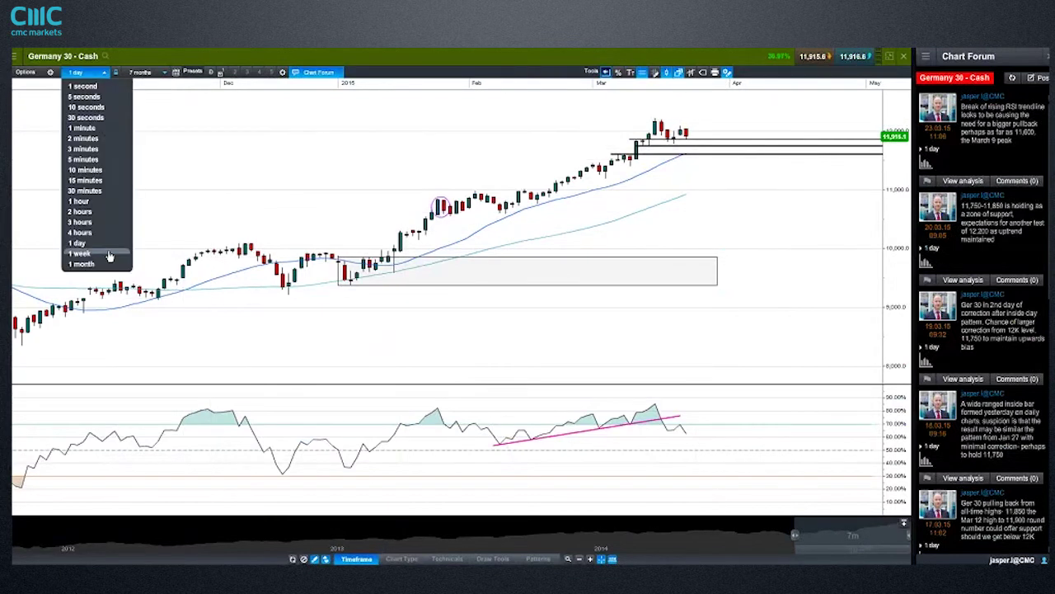
click(79, 253)
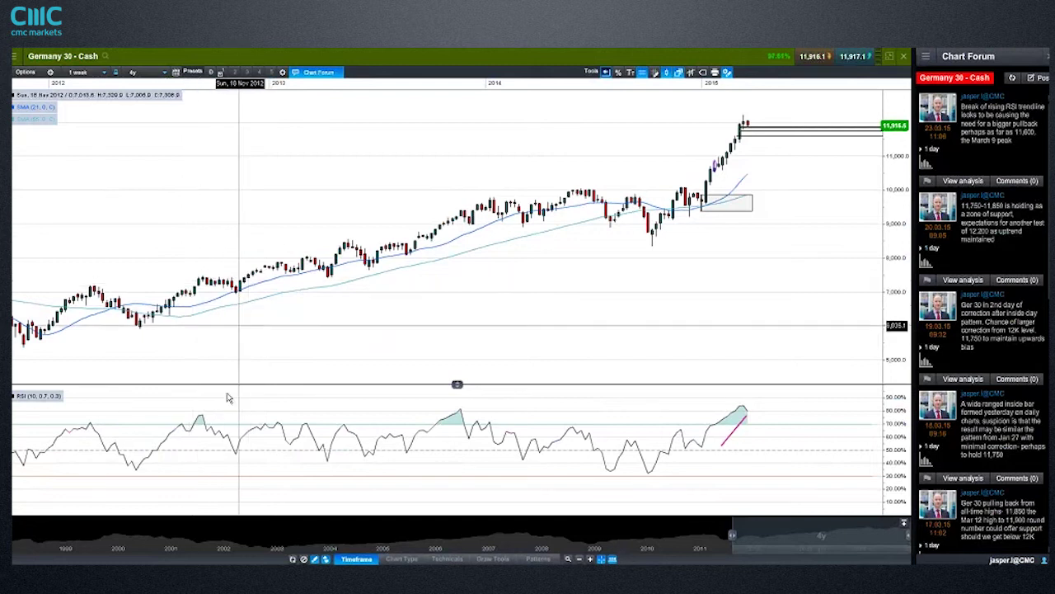
click(492, 559)
click(65, 536)
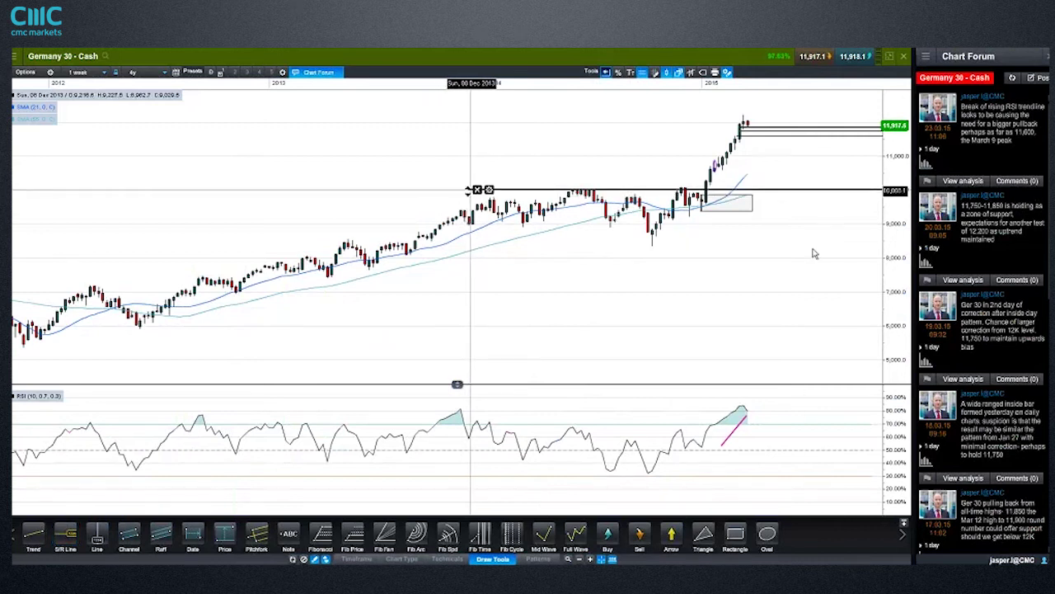
click(467, 191)
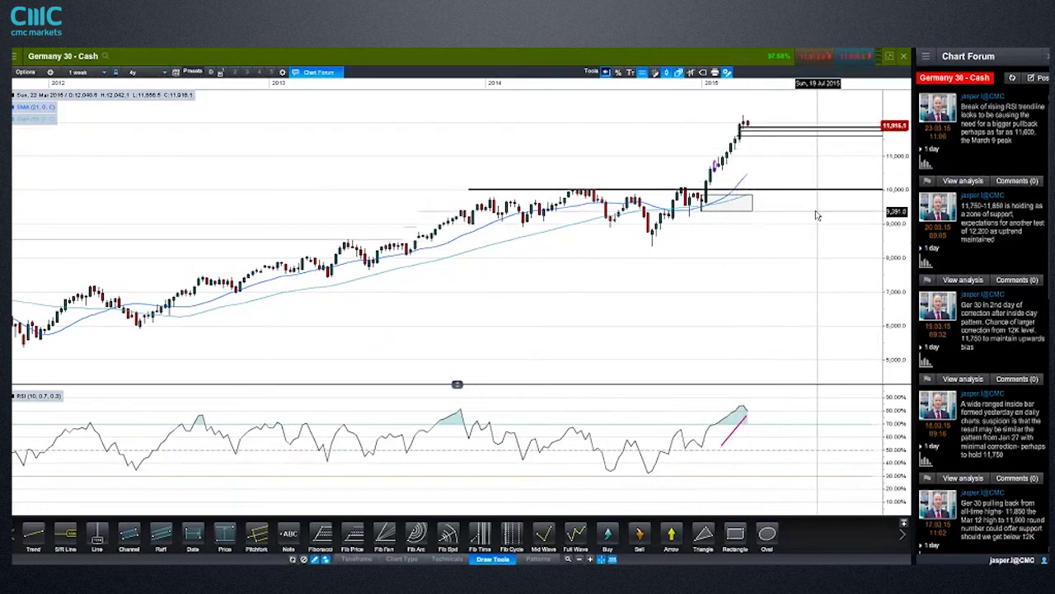
Step: Examine the 2015 rally on the Germany 30 weekly chart up close, including the 15 March 2015 candle near the highs
scroll(808, 243, up, 3)
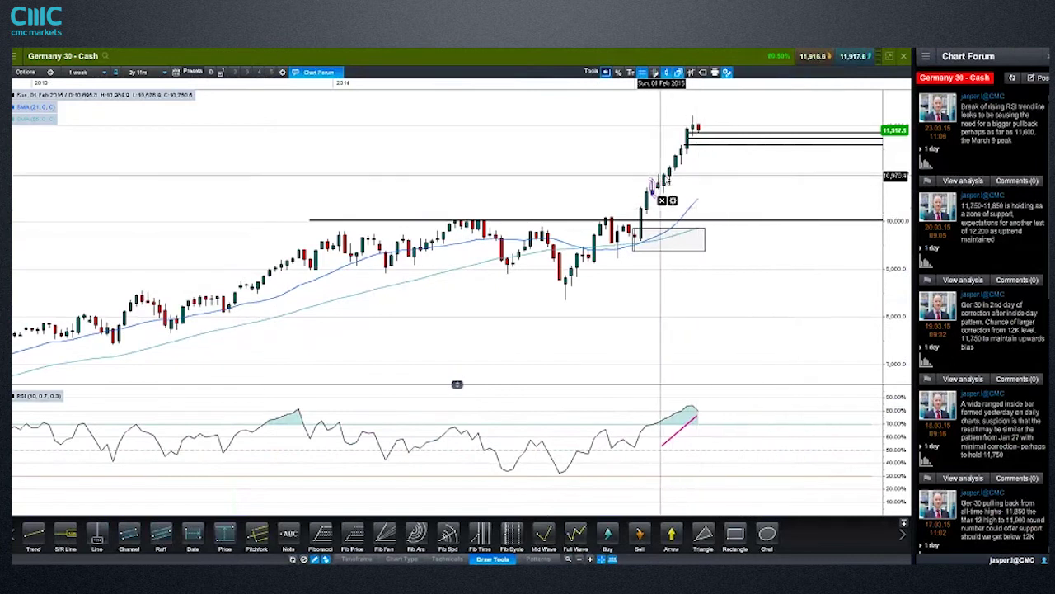
mouse_move(654, 216)
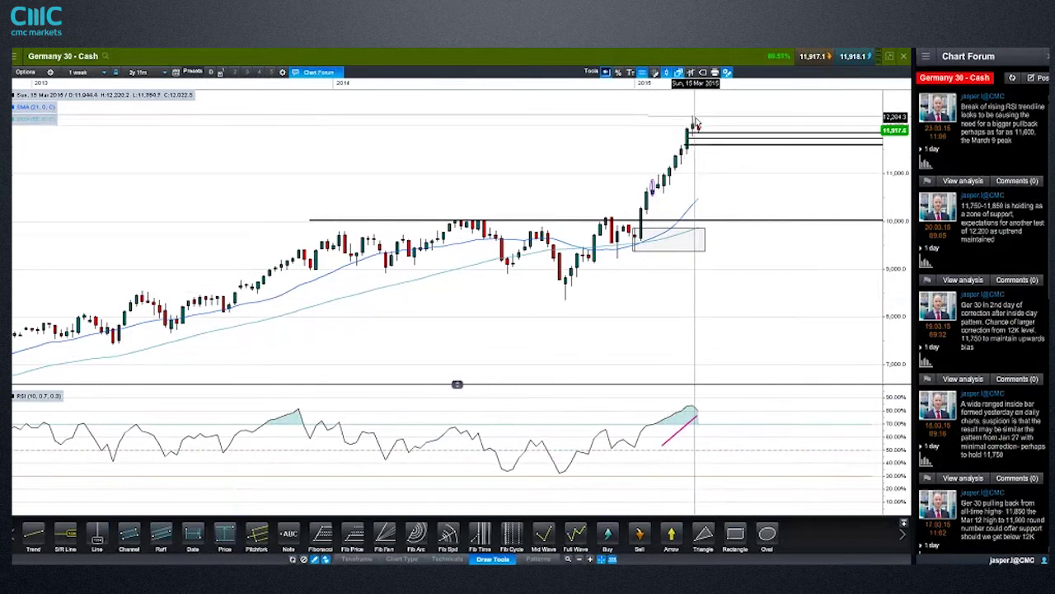
mouse_move(696, 125)
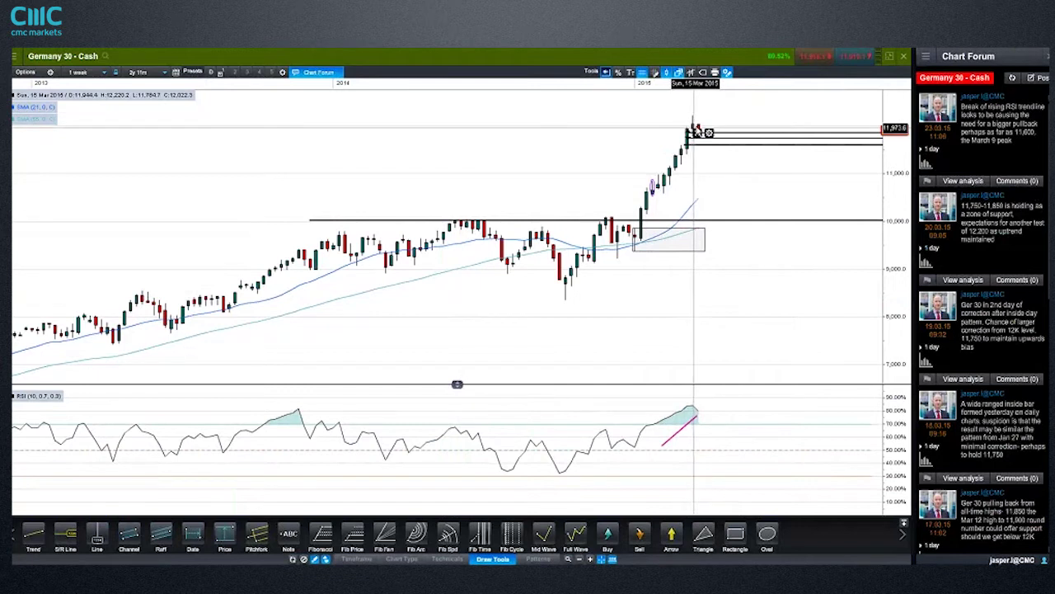
scroll(695, 125, up, 2)
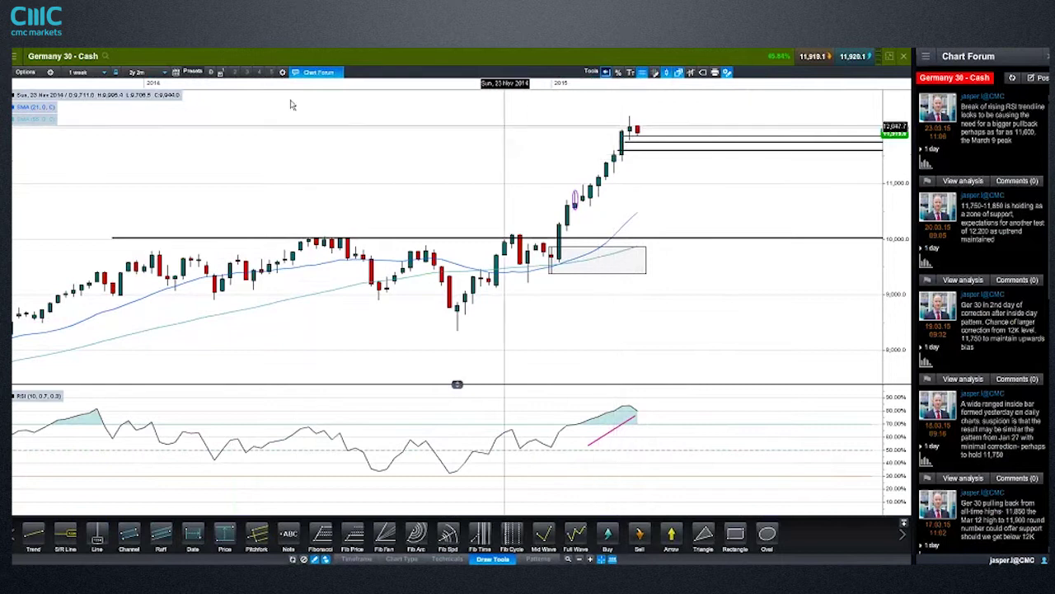
Step: Return the Germany 30 chart to 1 day candles and inspect the 20 and 23 March 2015 candles against the nearest support lines
click(85, 73)
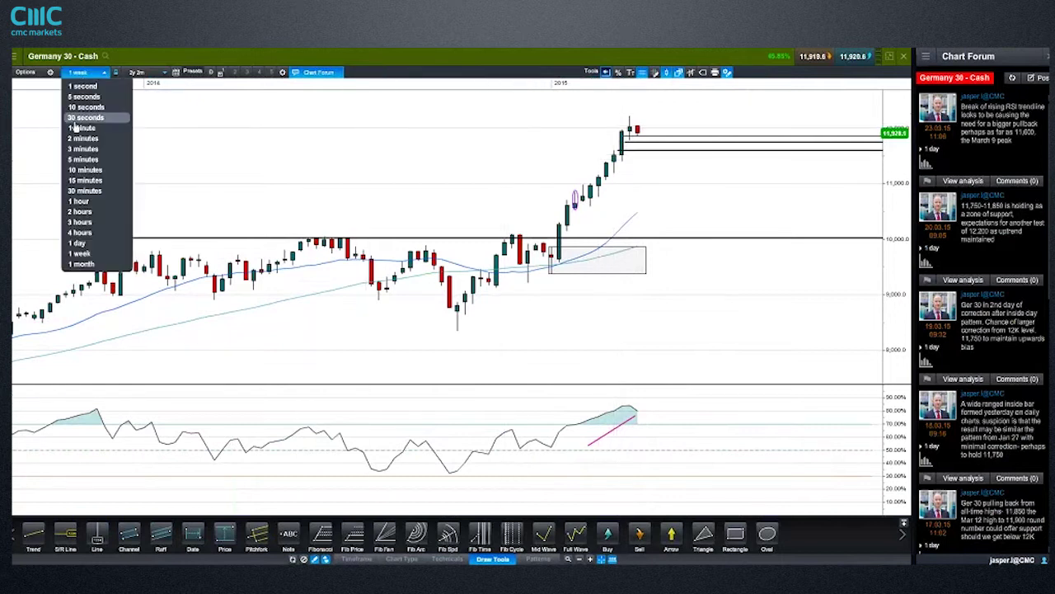
click(91, 244)
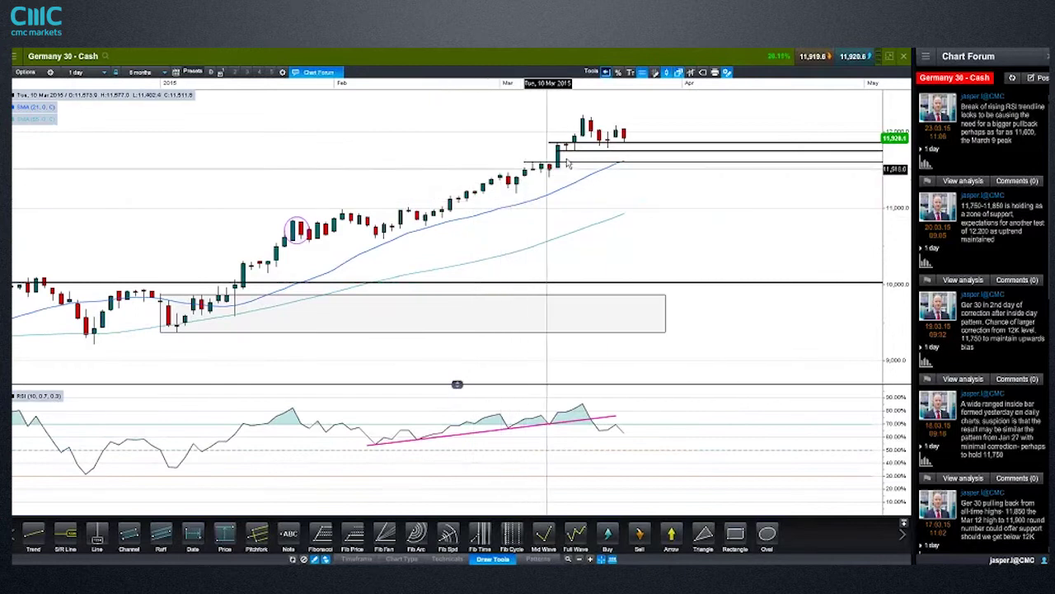
drag(566, 151, 615, 132)
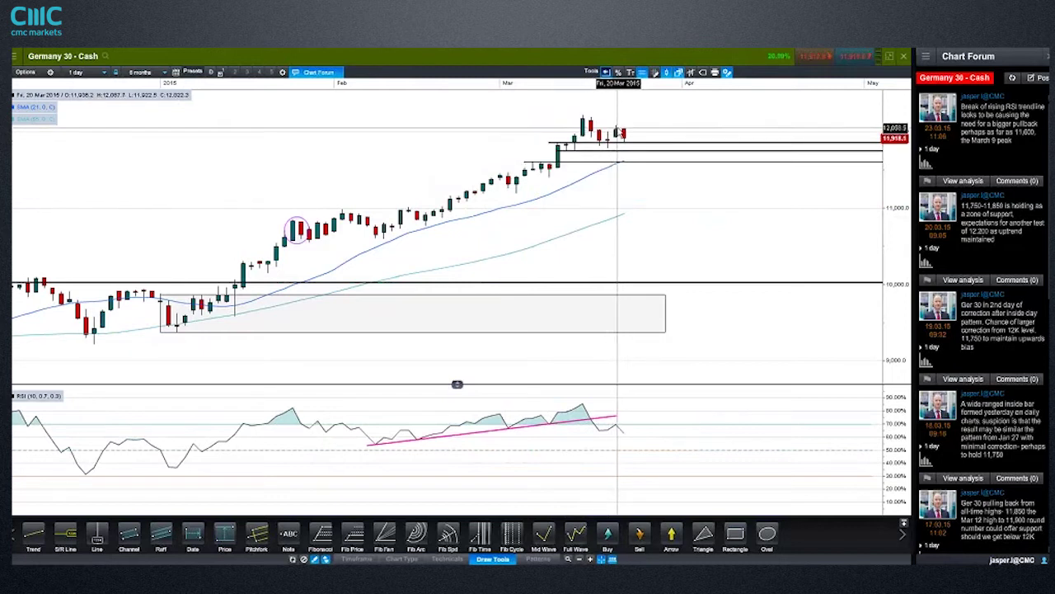
click(627, 144)
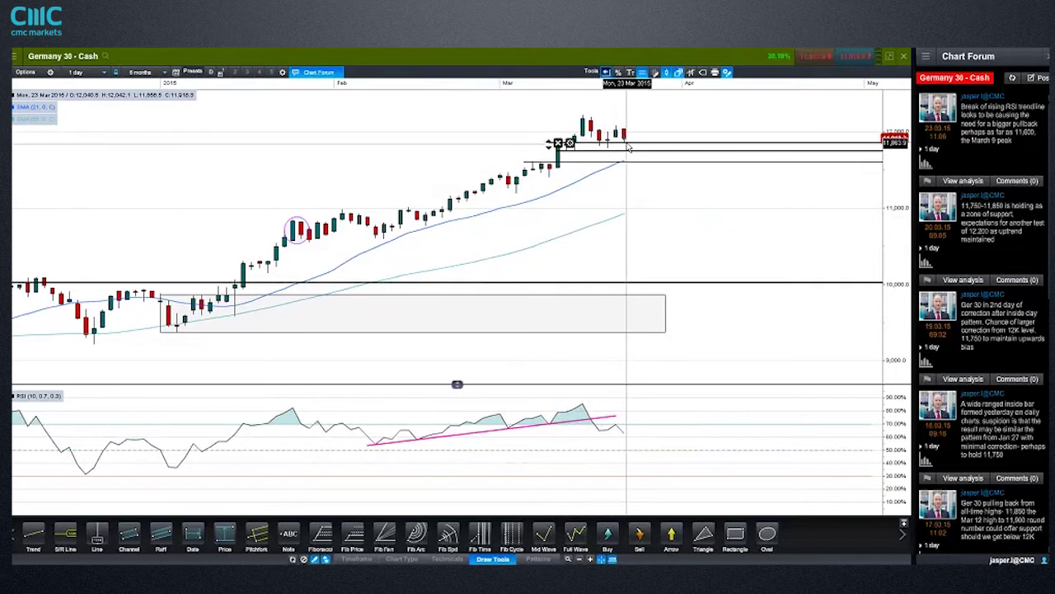
drag(627, 153, 549, 164)
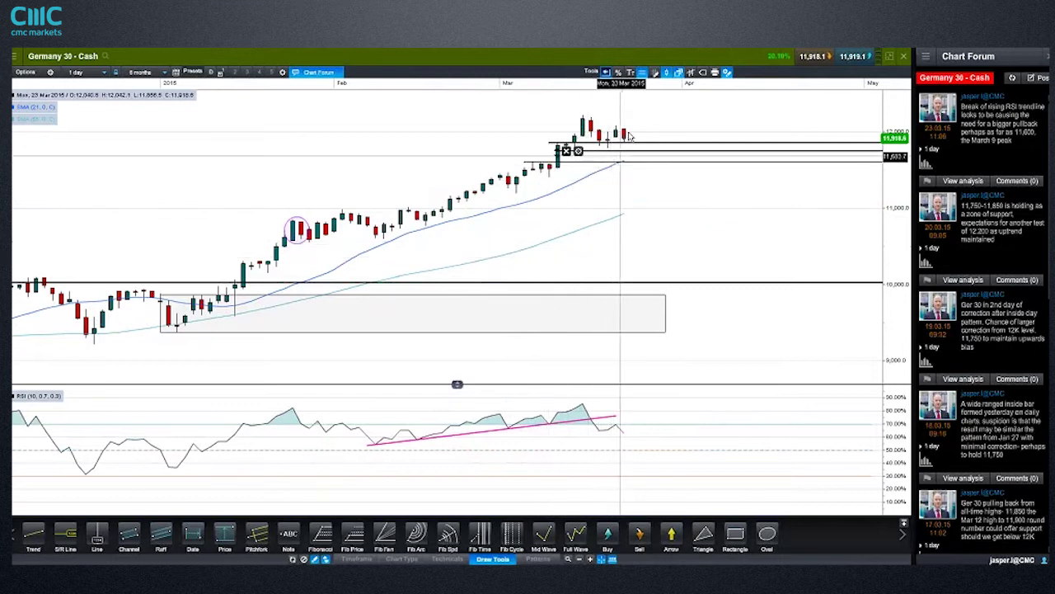
drag(627, 145, 627, 142)
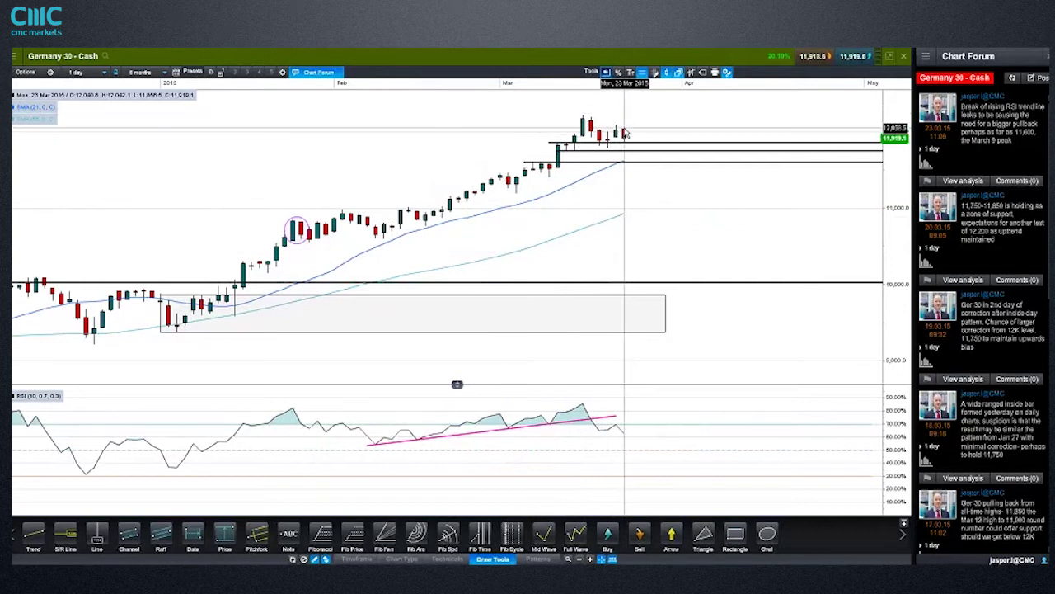
Step: Draw a trend line under the rising Germany 30 daily lows from early February 2015, extending it just past the latest candle
click(626, 142)
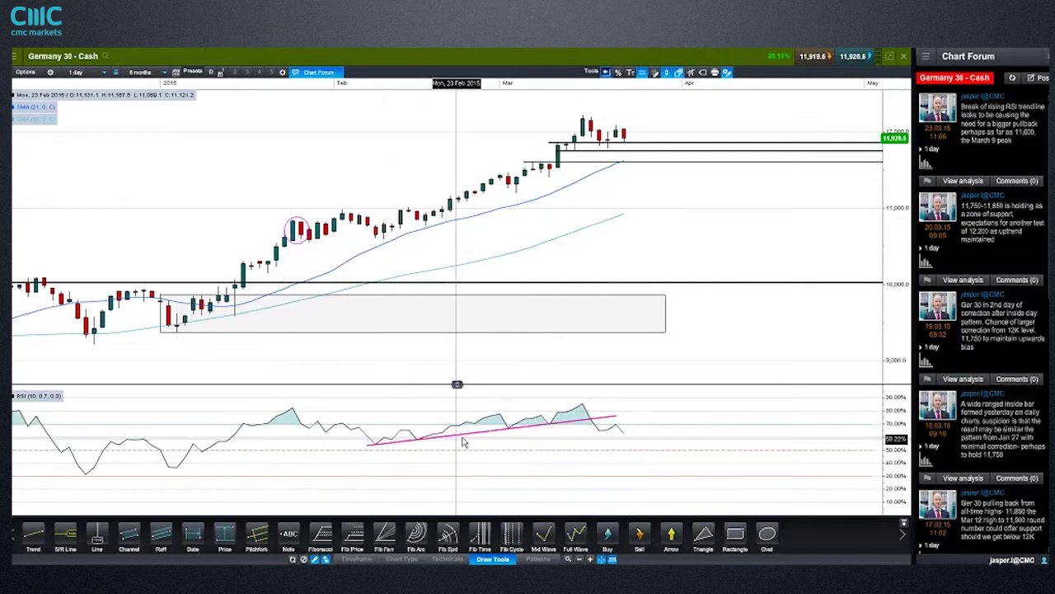
mouse_move(500, 436)
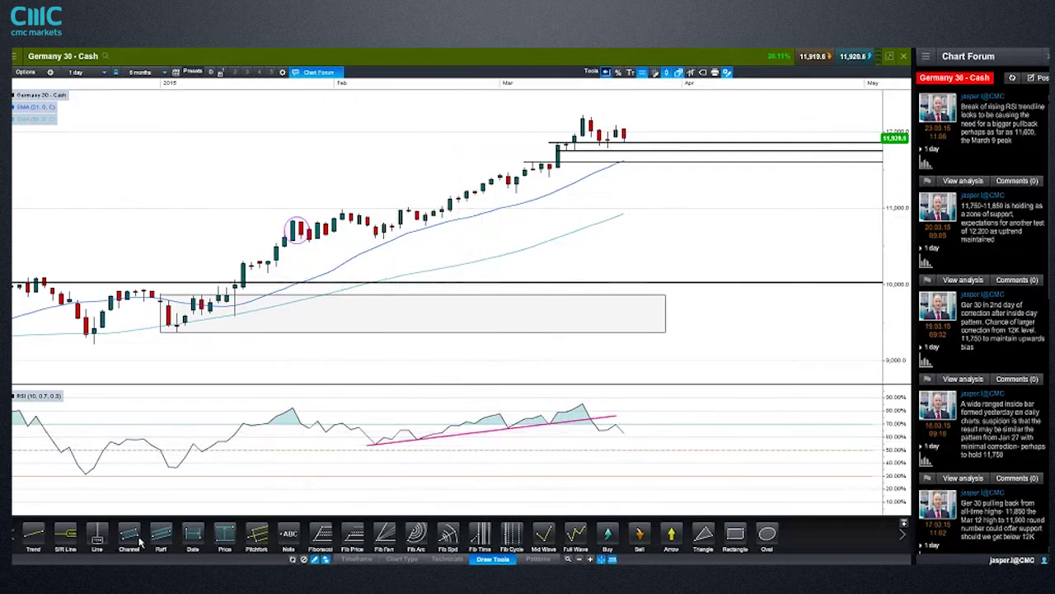
click(38, 537)
mouse_move(385, 237)
mouse_down()
mouse_move(608, 171)
mouse_move(707, 156)
mouse_move(672, 140)
mouse_up()
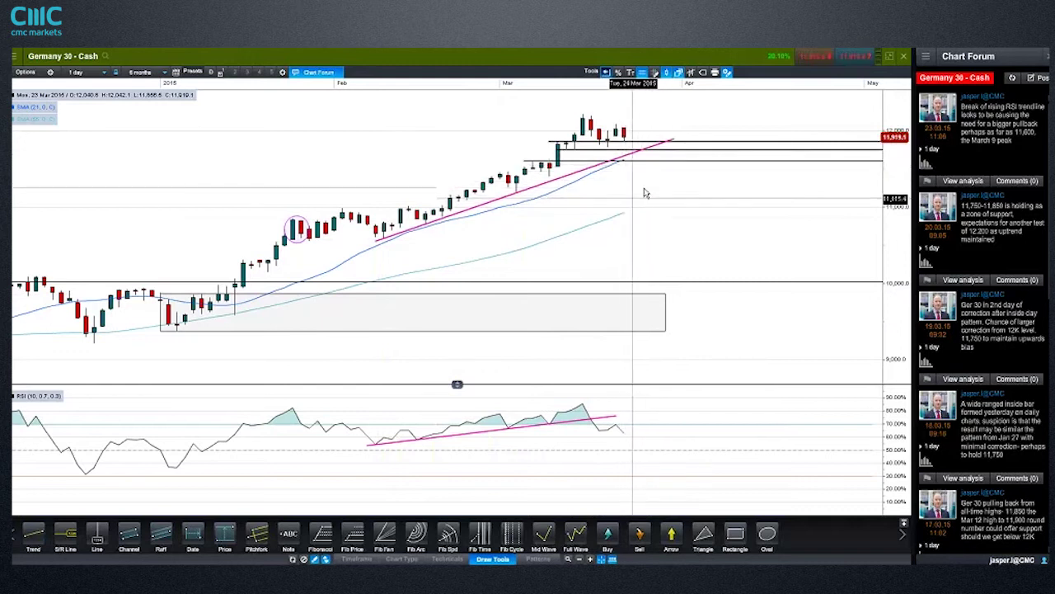
Step: Close the Germany 30 chart, search the product library for gbp/chf and open the GBP/CHF chart in full size
click(907, 56)
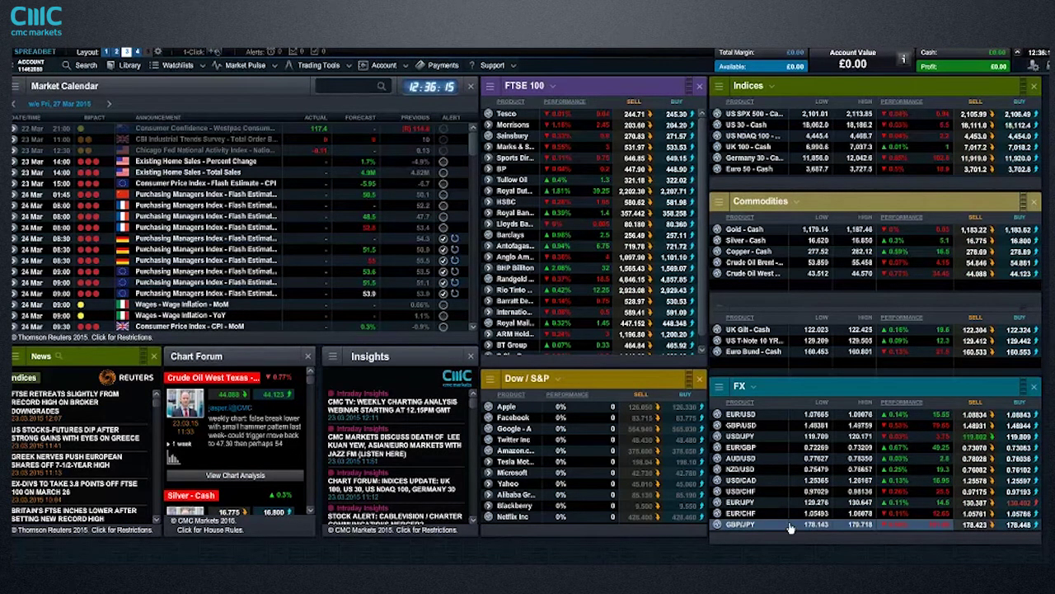
click(80, 68)
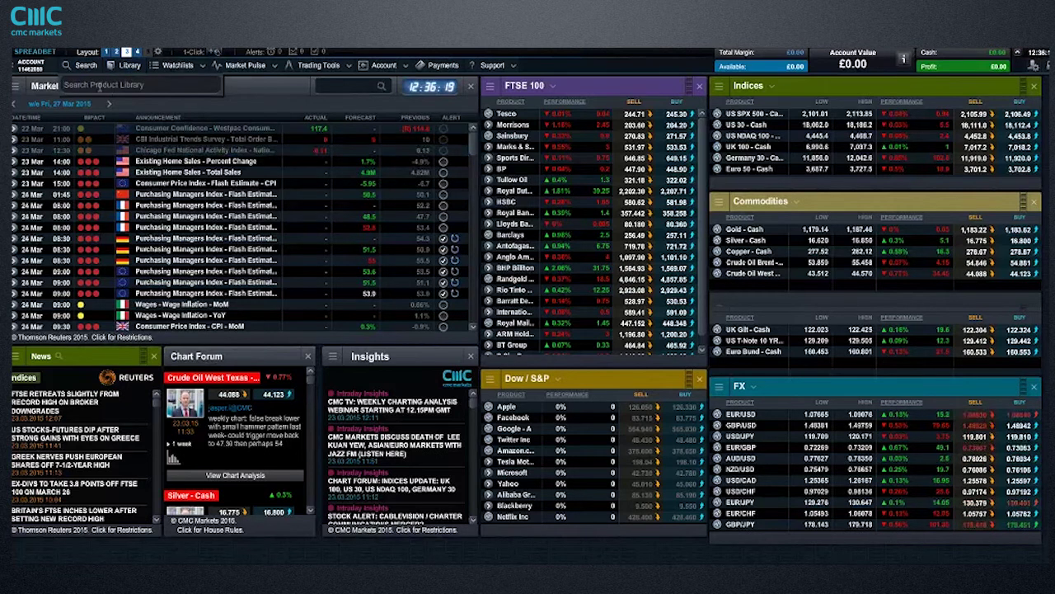
text(gbp/chf)
click(198, 112)
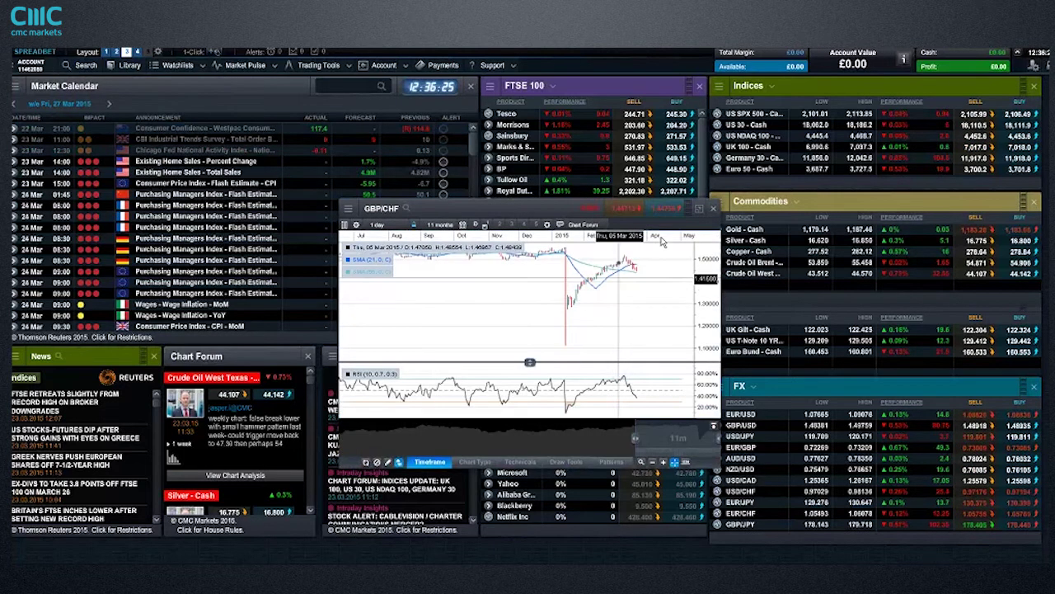
click(698, 210)
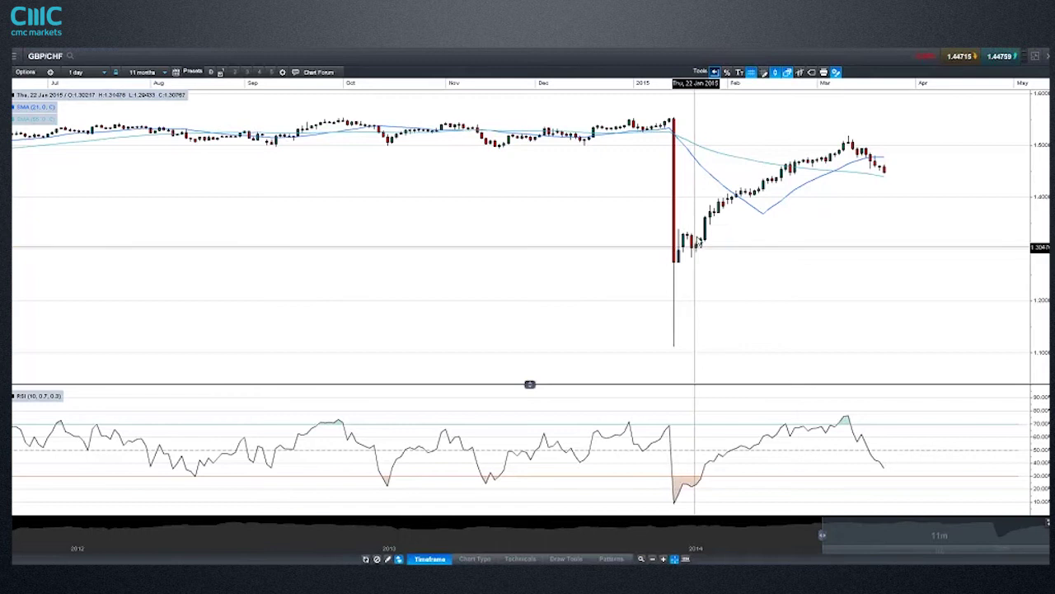
Step: Draw a support/resistance line at about 1.495 beneath the autumn 2014 lows on the GBP/CHF daily chart
scroll(635, 230, up, 3)
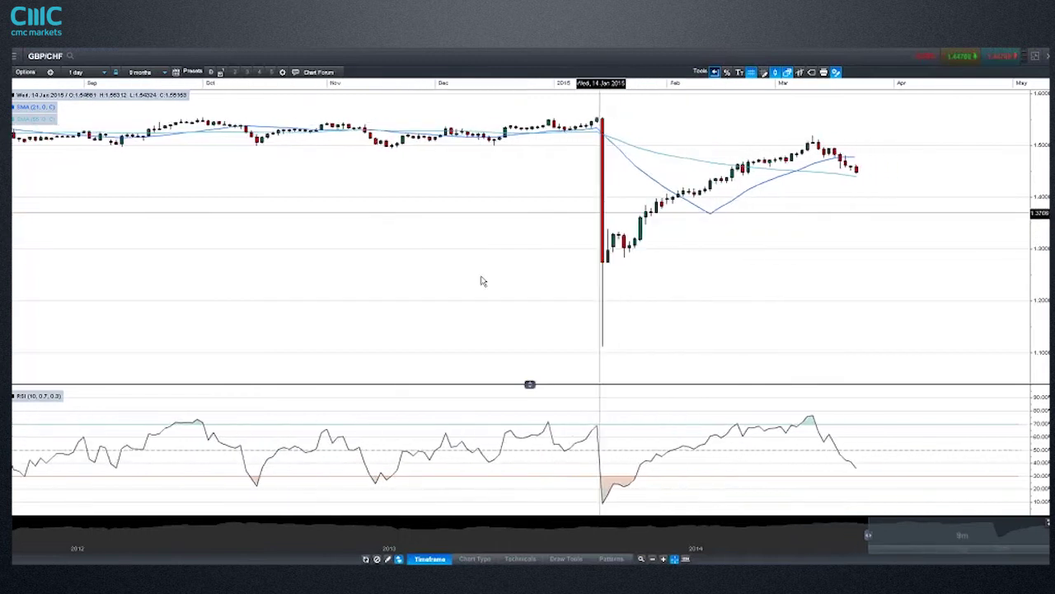
click(566, 559)
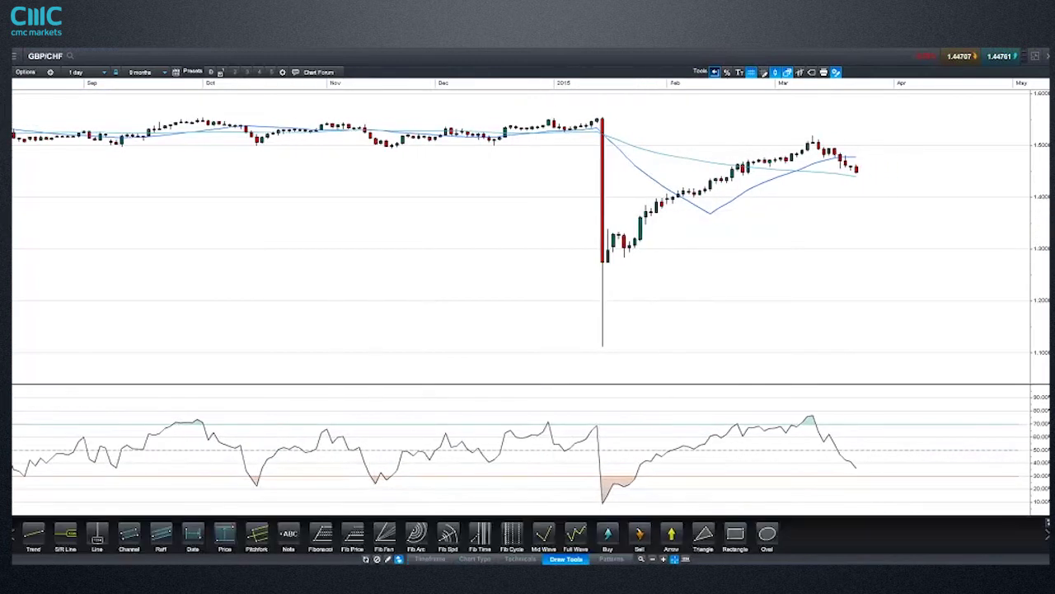
click(66, 536)
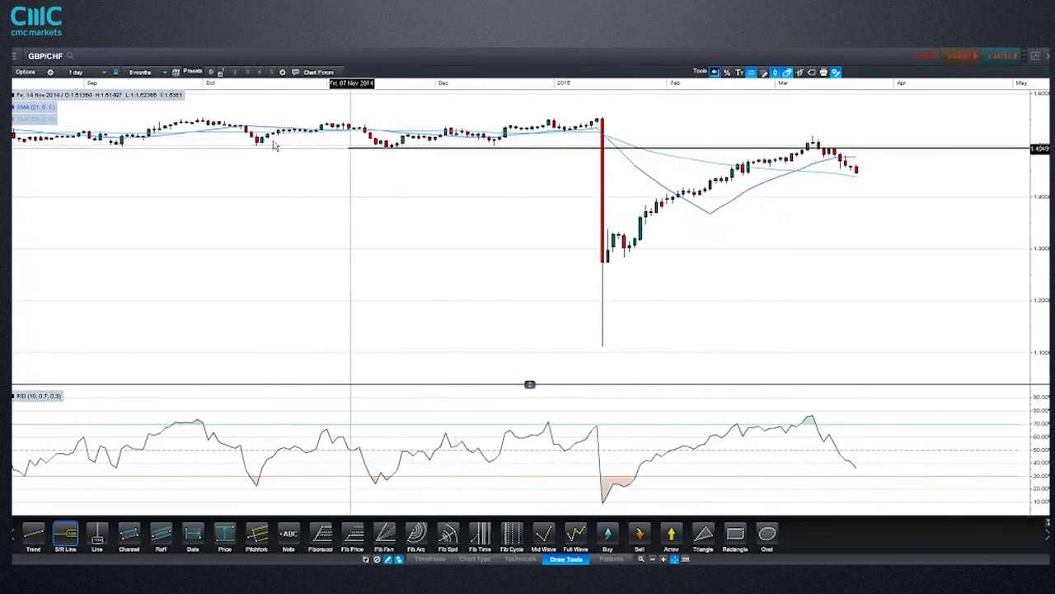
click(237, 146)
Step: Switch GBP/CHF to 1 week candles and move the start of the support/resistance line to 27 July 2014 at about 1.498
click(76, 73)
click(80, 253)
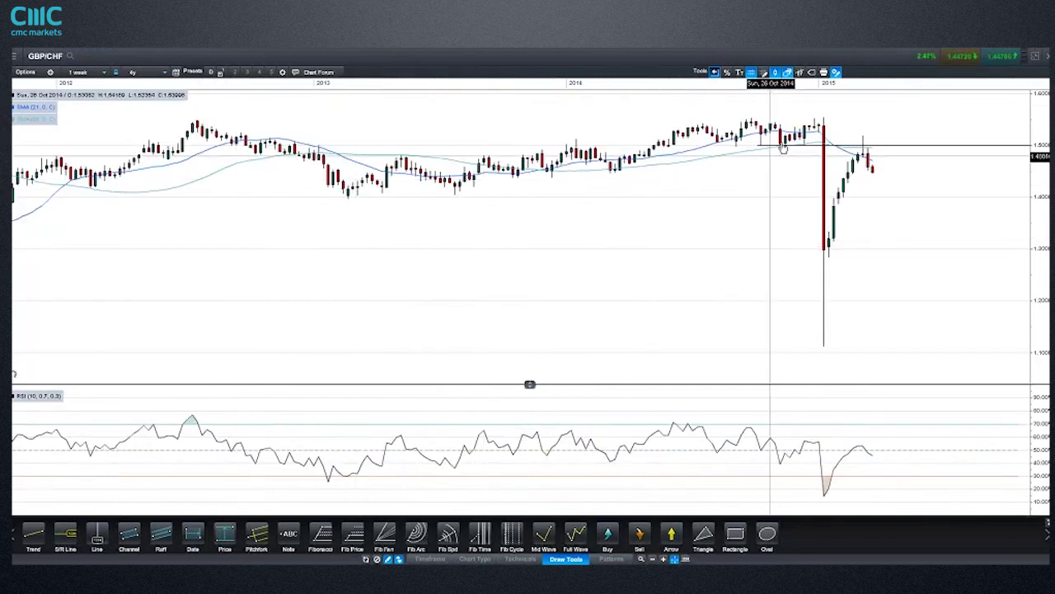
drag(758, 150, 707, 152)
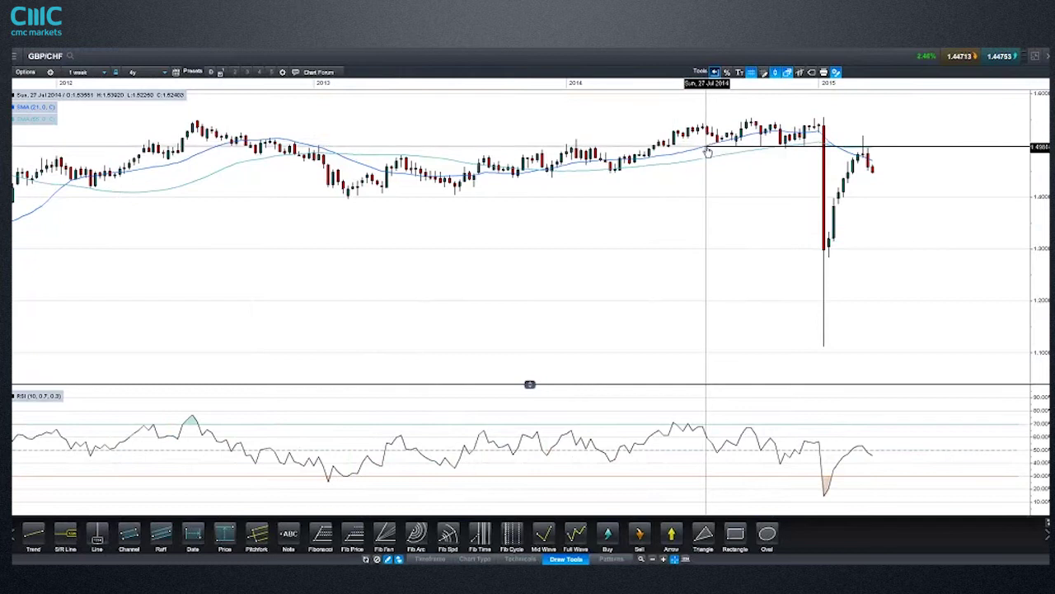
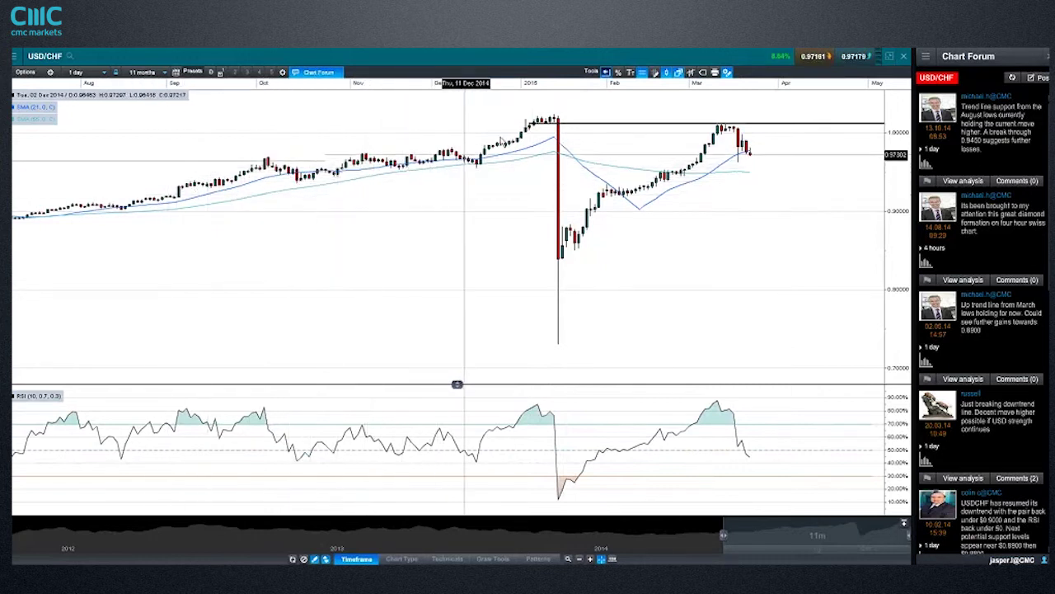
Step: Close the USD/CHF chart, search the product library for GBP/CHF and open its chart in full size
mouse_move(530, 113)
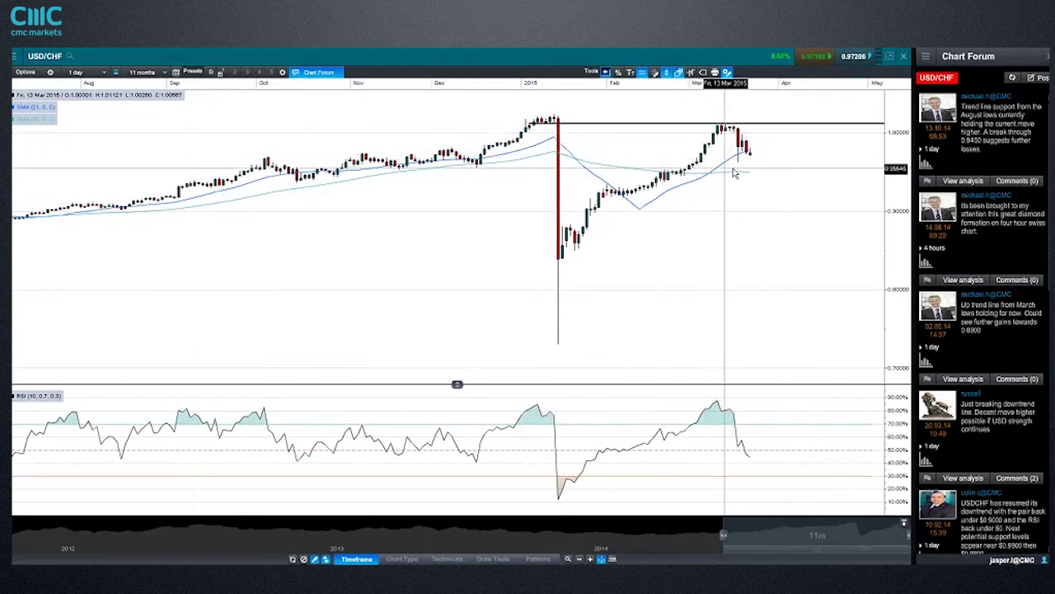
click(903, 61)
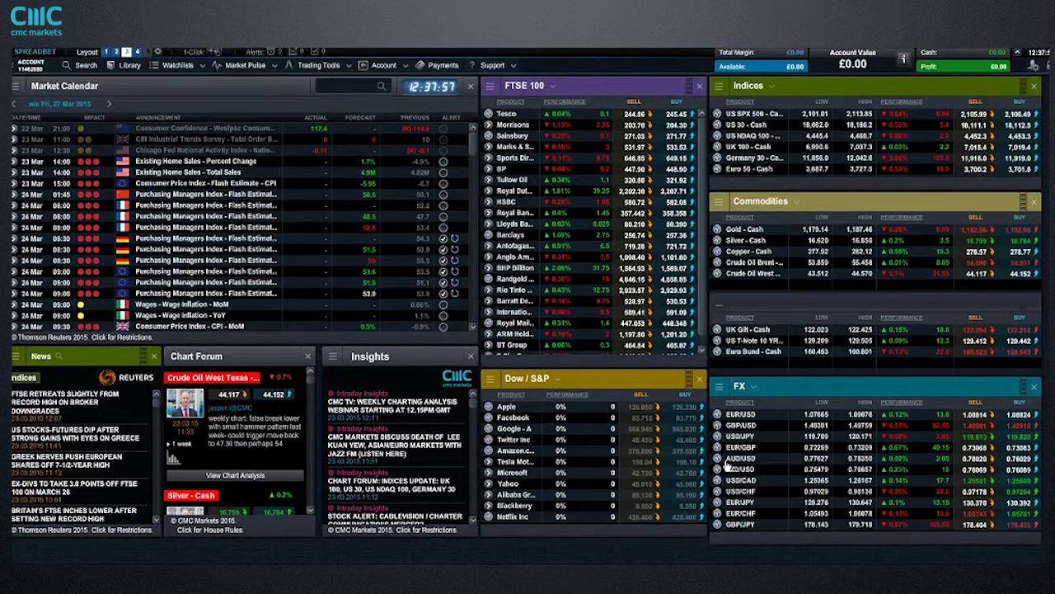
click(86, 67)
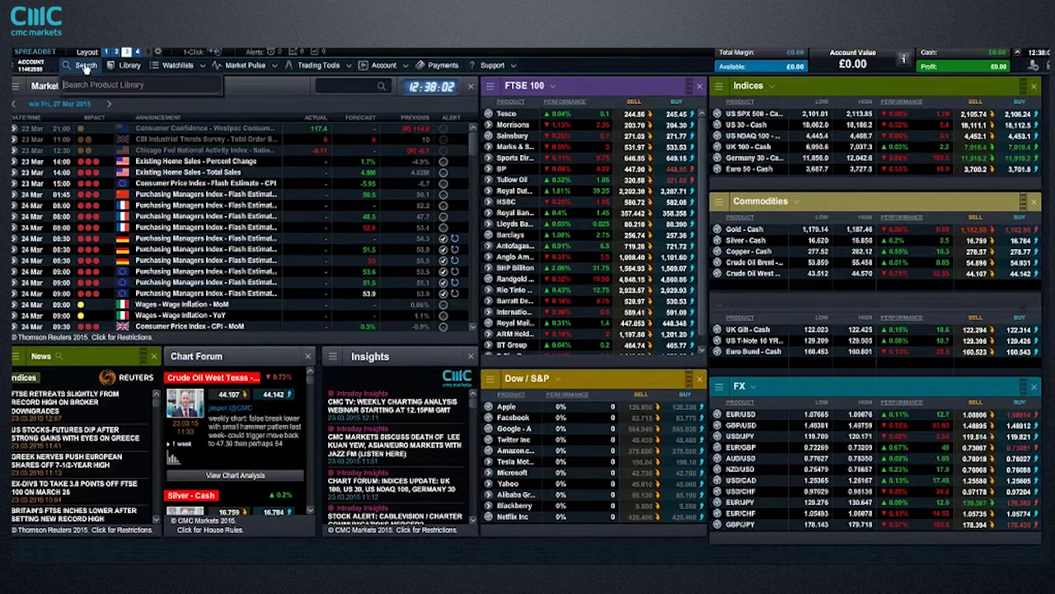
text(/chf)
click(105, 108)
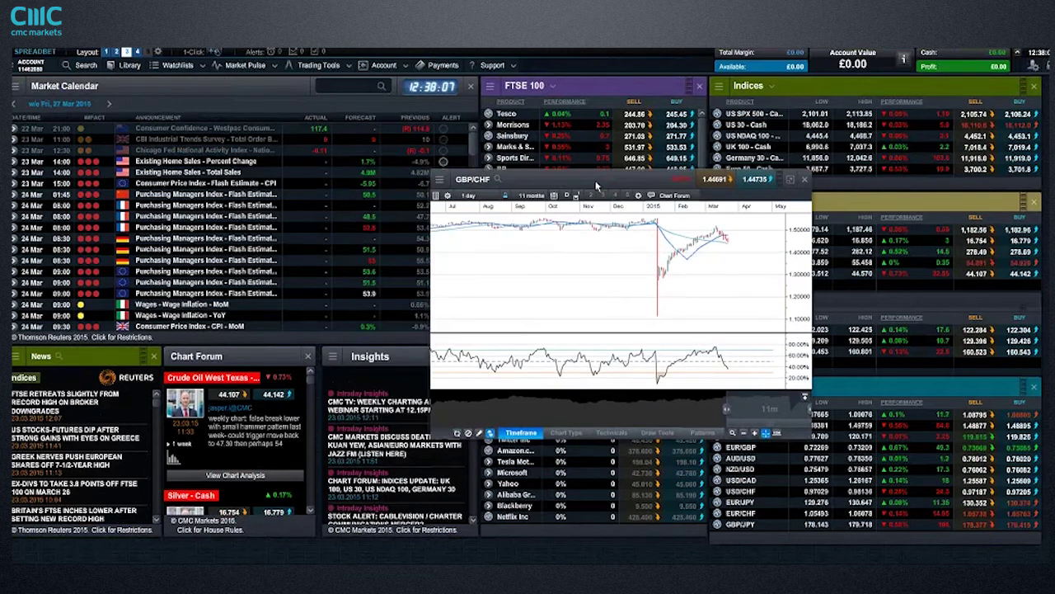
click(788, 172)
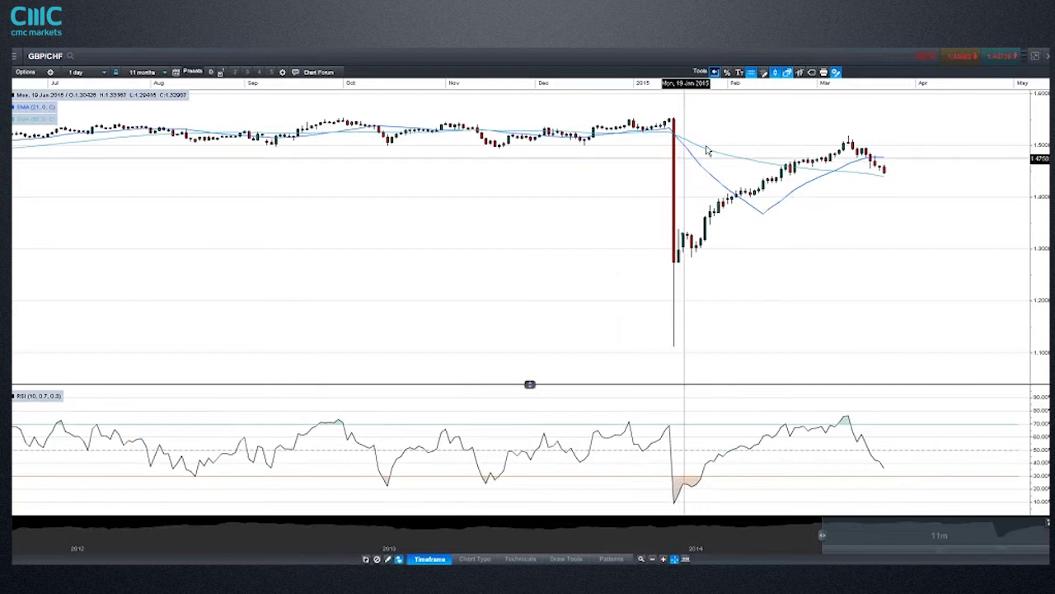
Step: Switch GBP/CHF to 1 week candles and draw a support/resistance line just below 1.50 starting from mid-2014
click(87, 73)
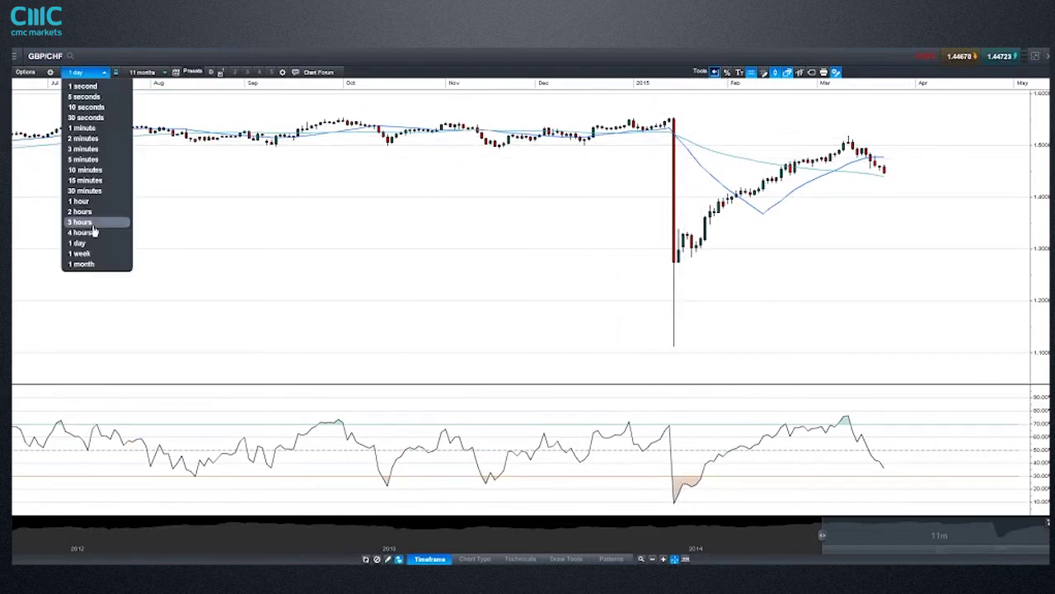
click(97, 253)
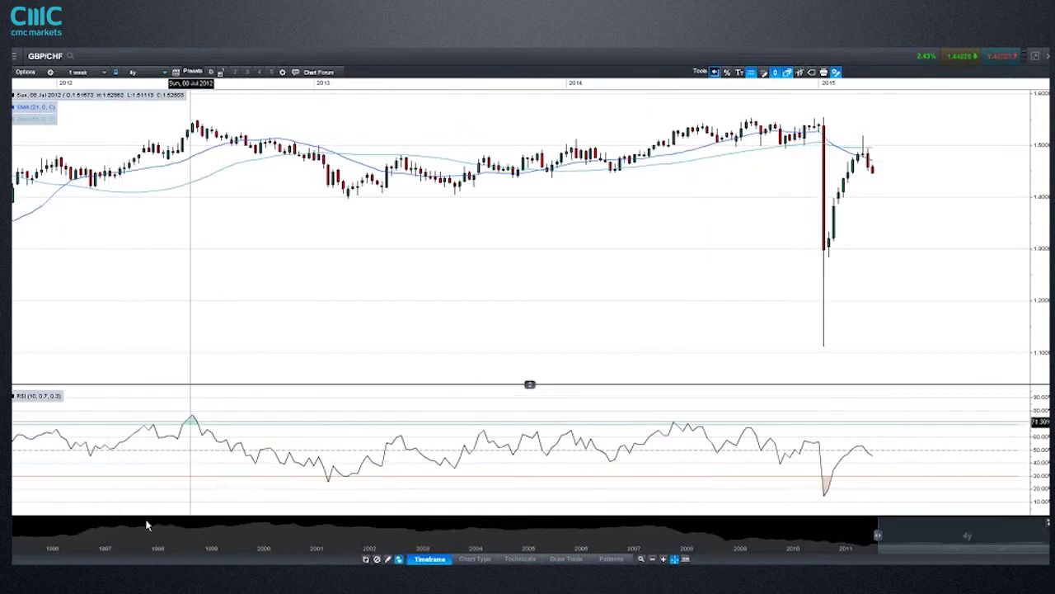
click(566, 559)
click(65, 536)
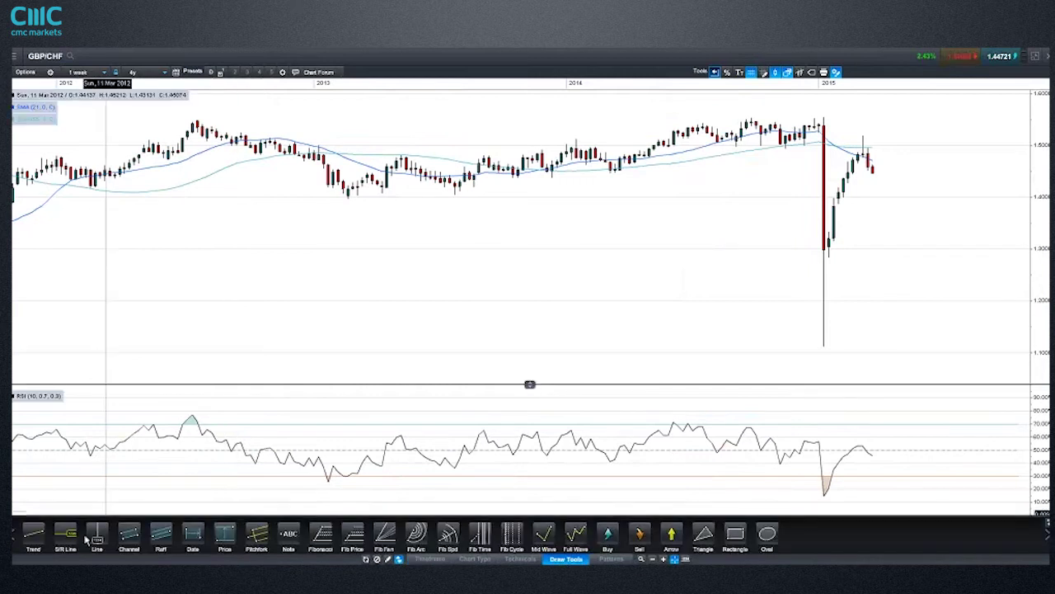
click(703, 150)
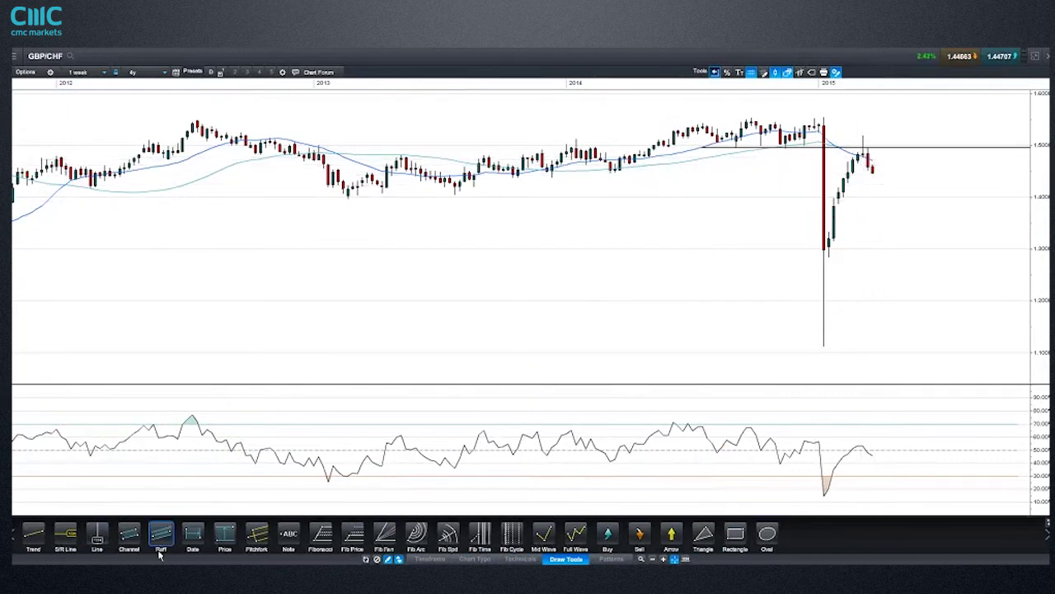
Step: Add a second support/resistance line at about 1.475 on the GBP/CHF weekly chart, starting from the early 2015 recovery
click(66, 536)
click(843, 158)
scroll(838, 169, up, 5)
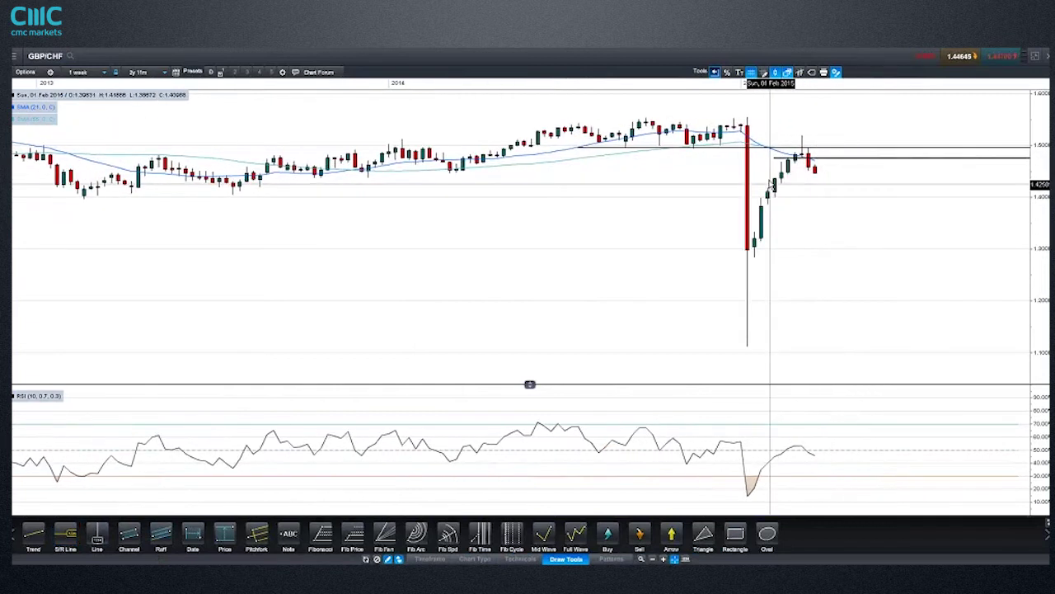
Step: Open the saved Copper - Cash chart from the Commodities watchlist in full size
mouse_move(788, 162)
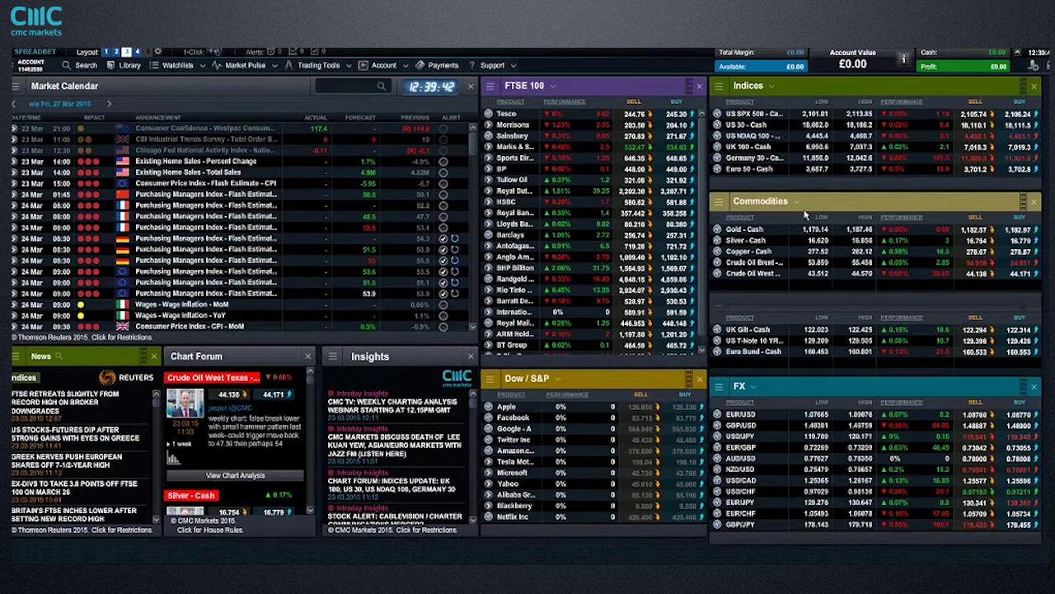
right_click(731, 251)
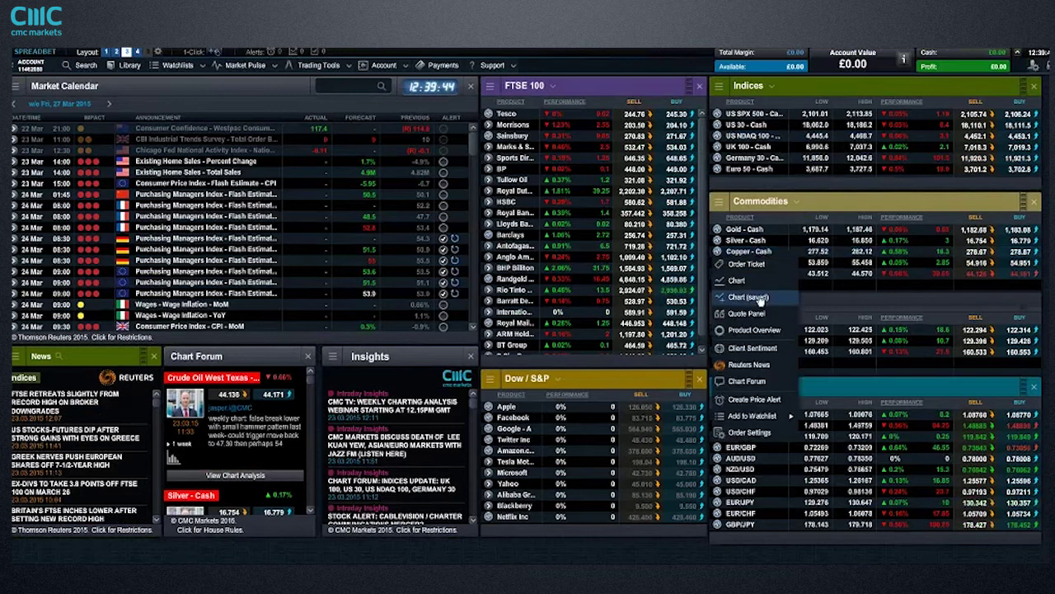
click(730, 298)
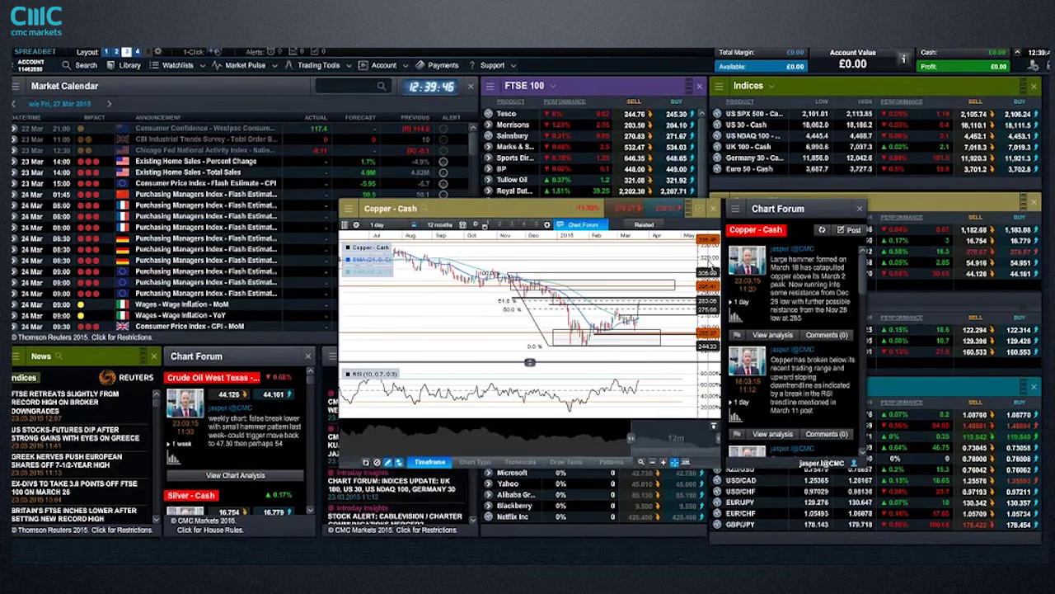
click(700, 209)
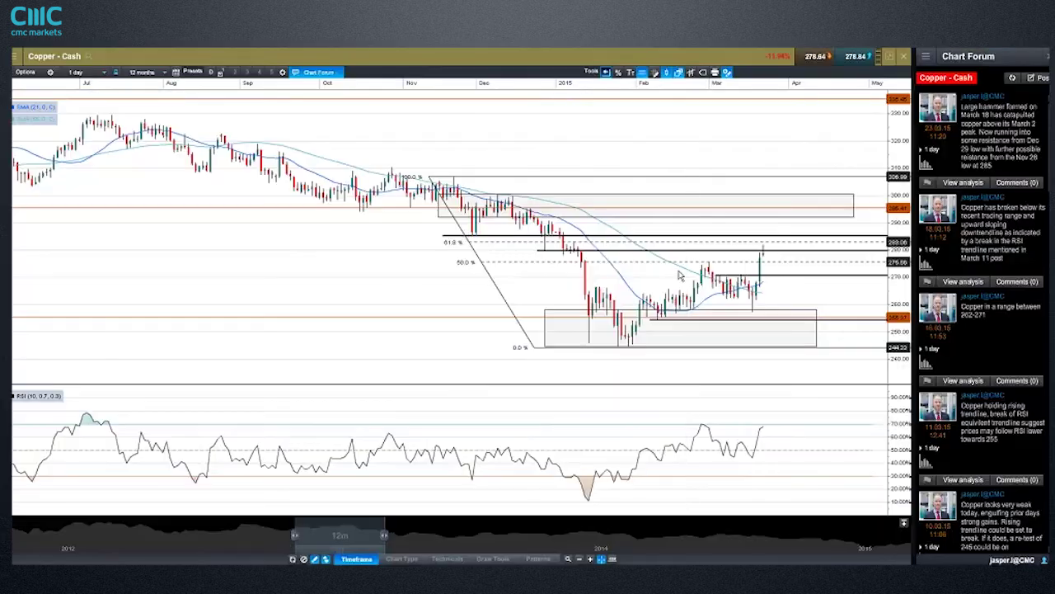
Step: Switch the Copper - Cash chart to 1 week candles
scroll(785, 359, up, 4)
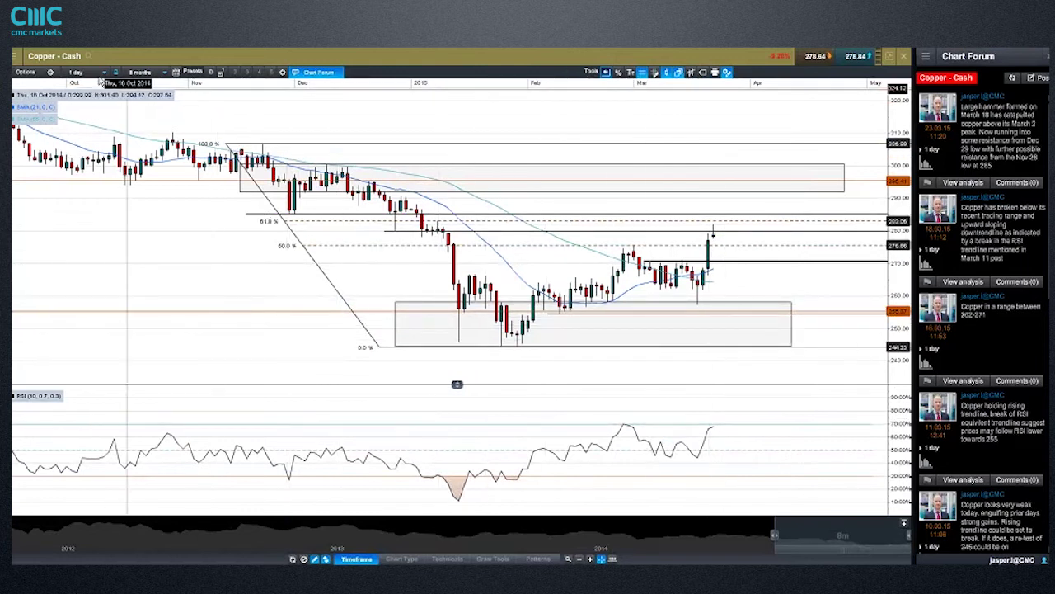
click(96, 74)
click(81, 253)
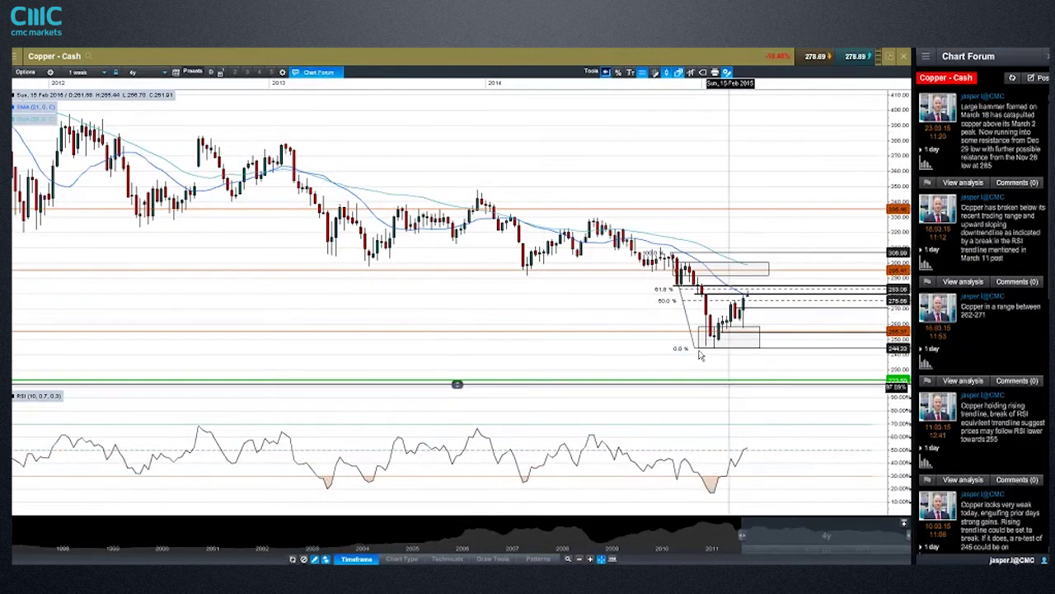
Step: Shift the upper anchor of the Fibonacci retracement on the weekly Copper - Cash chart slightly earlier, near the November 2014 swing high
mouse_move(711, 346)
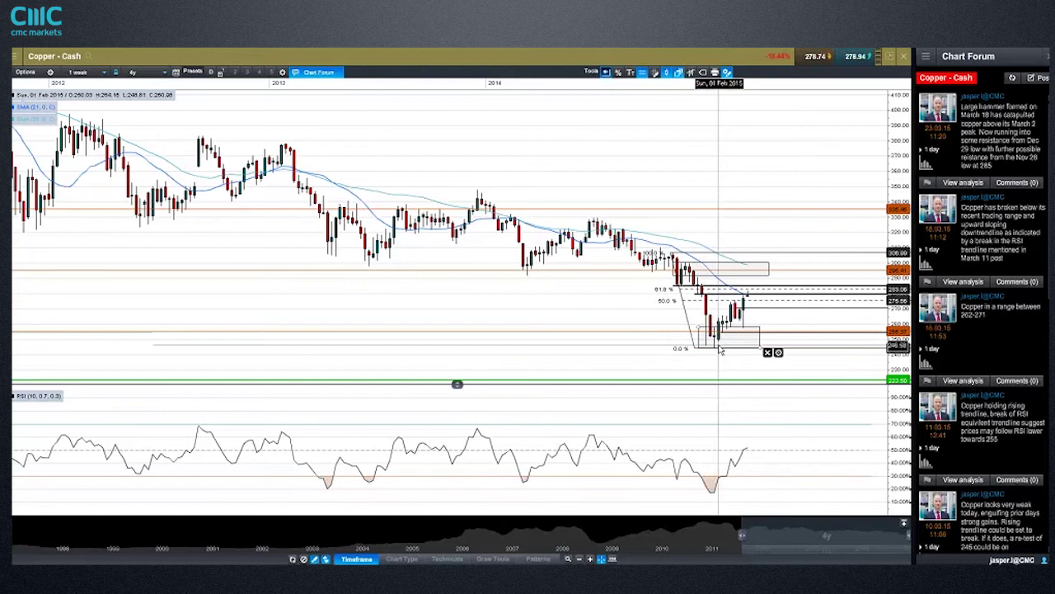
scroll(705, 352, up, 3)
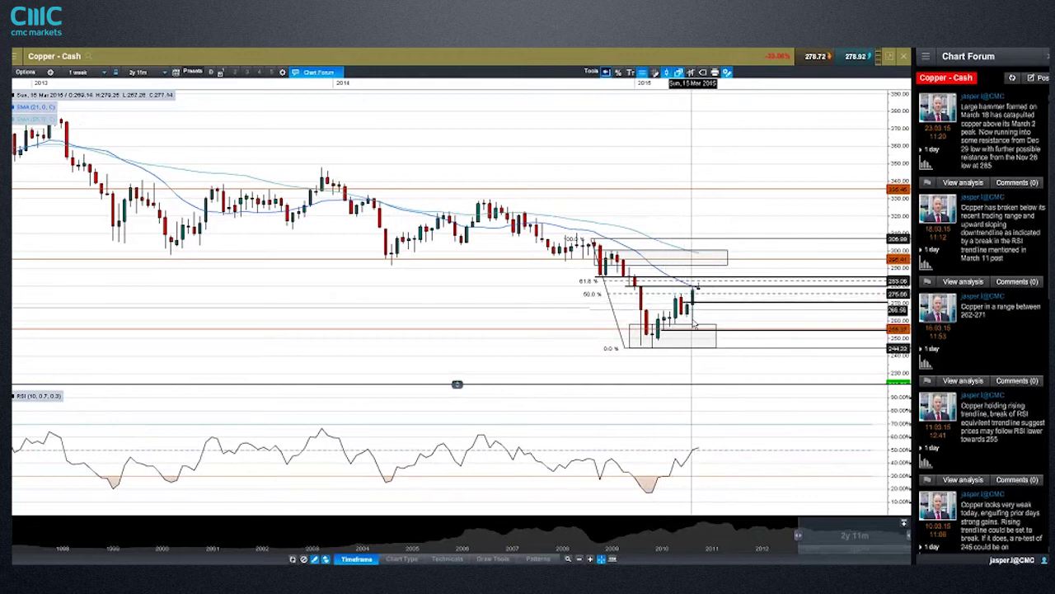
drag(695, 295, 696, 329)
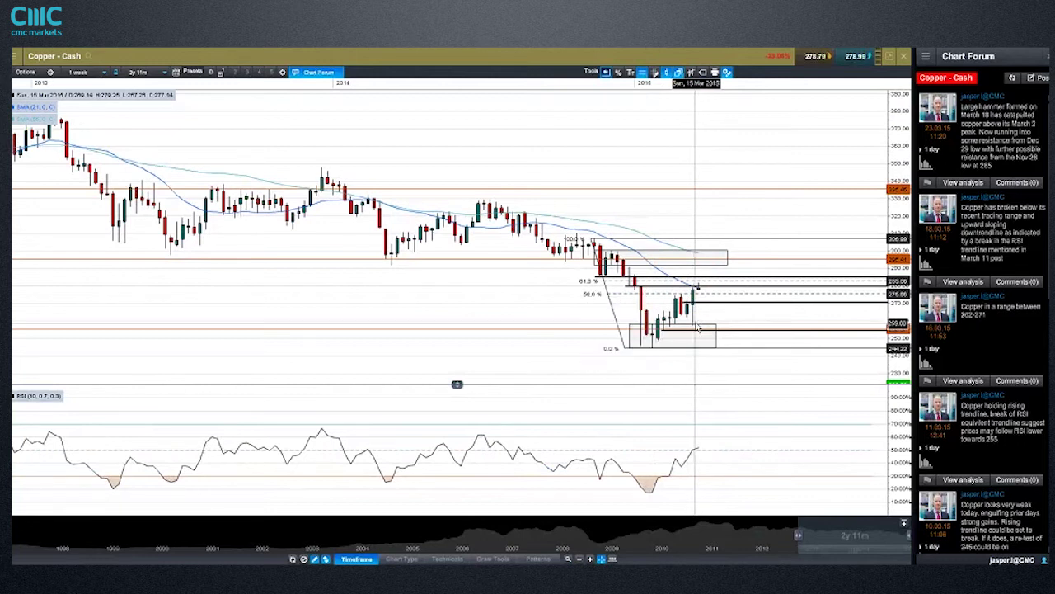
mouse_move(705, 329)
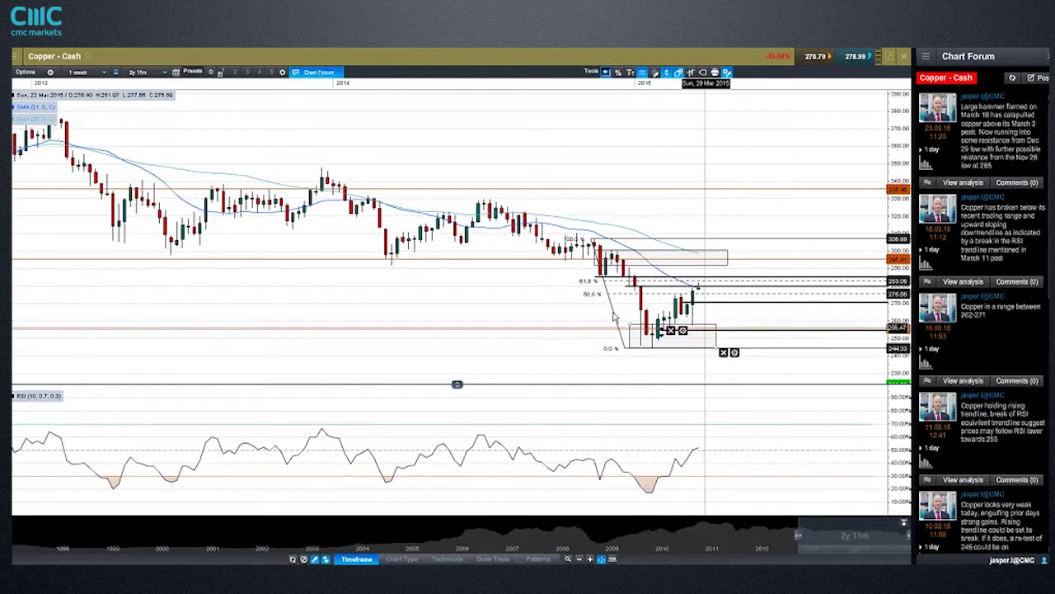
click(99, 72)
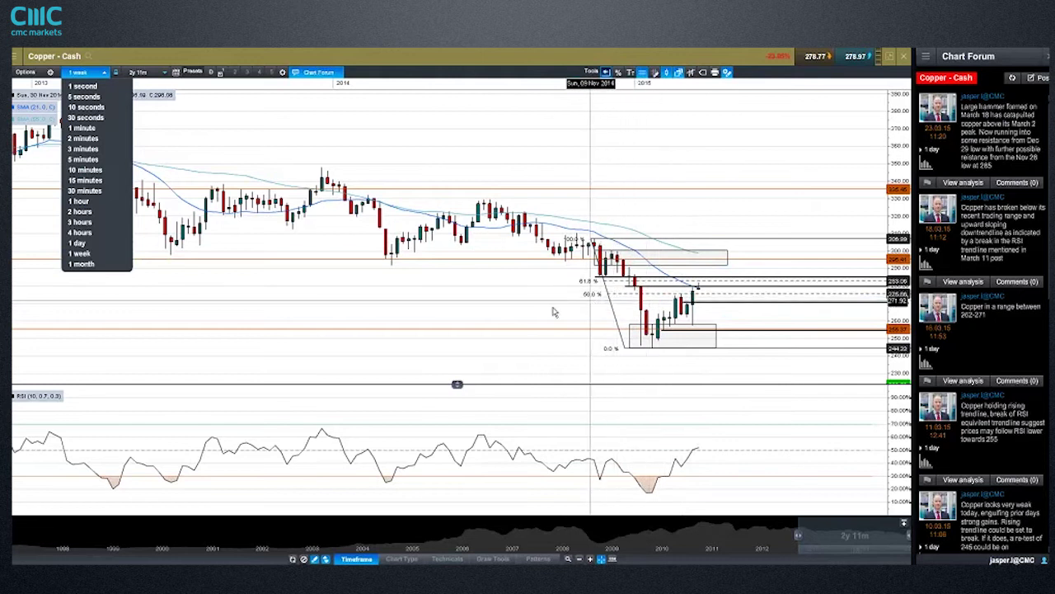
scroll(553, 306, up, 3)
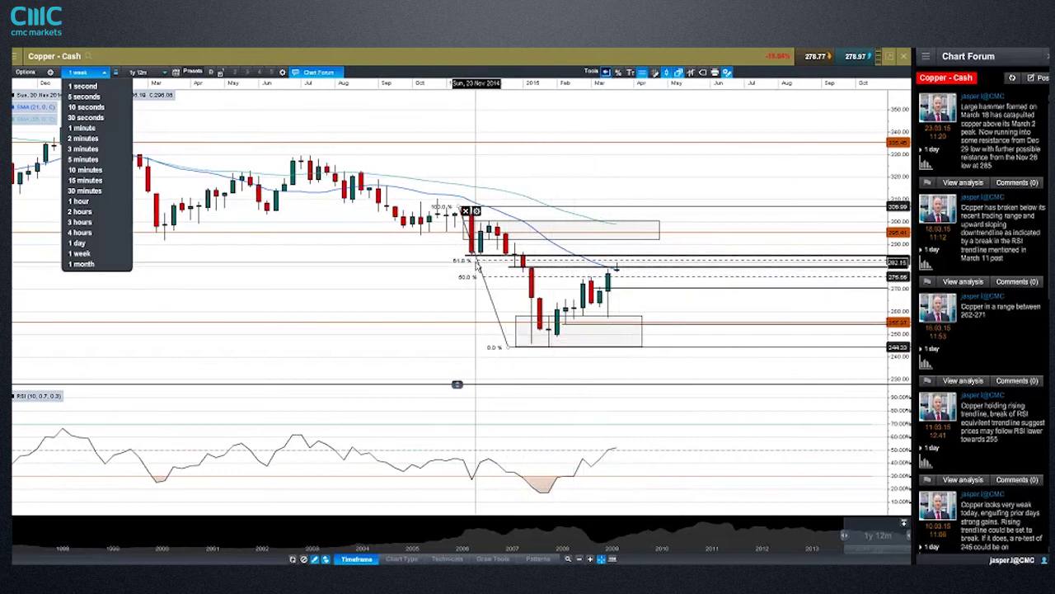
mouse_move(460, 208)
mouse_down()
mouse_move(408, 200)
mouse_move(454, 210)
mouse_up()
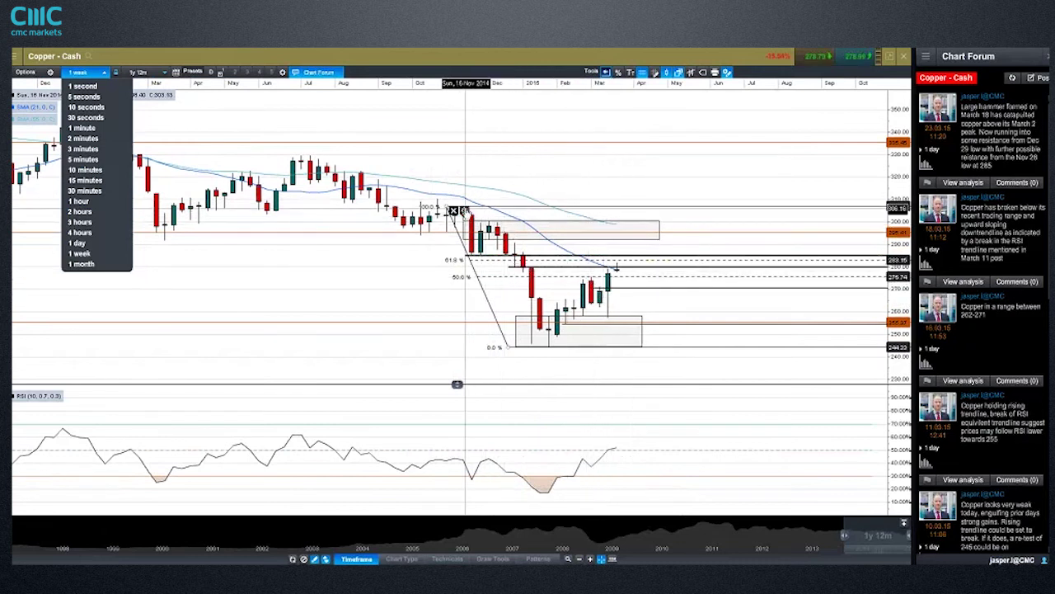
Step: Close the Copper - Cash chart and open the saved Silver - Cash chart from the Commodities watchlist in full size
click(907, 65)
click(907, 64)
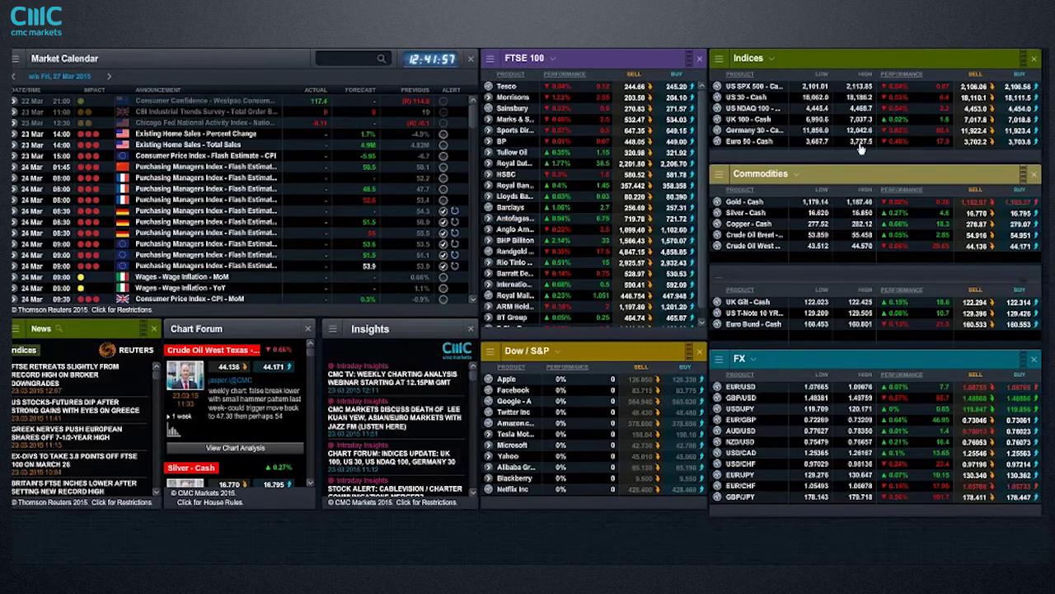
click(718, 240)
click(786, 287)
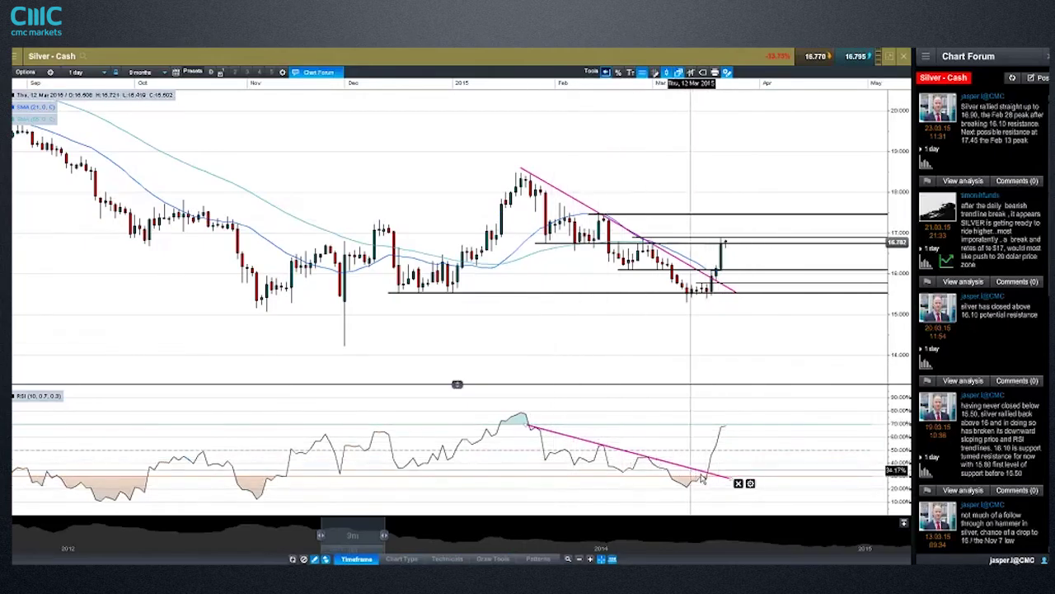
Step: Examine the breaks of the falling price and RSI trend lines and the mid-March lows around support on the daily Silver chart
mouse_move(660, 467)
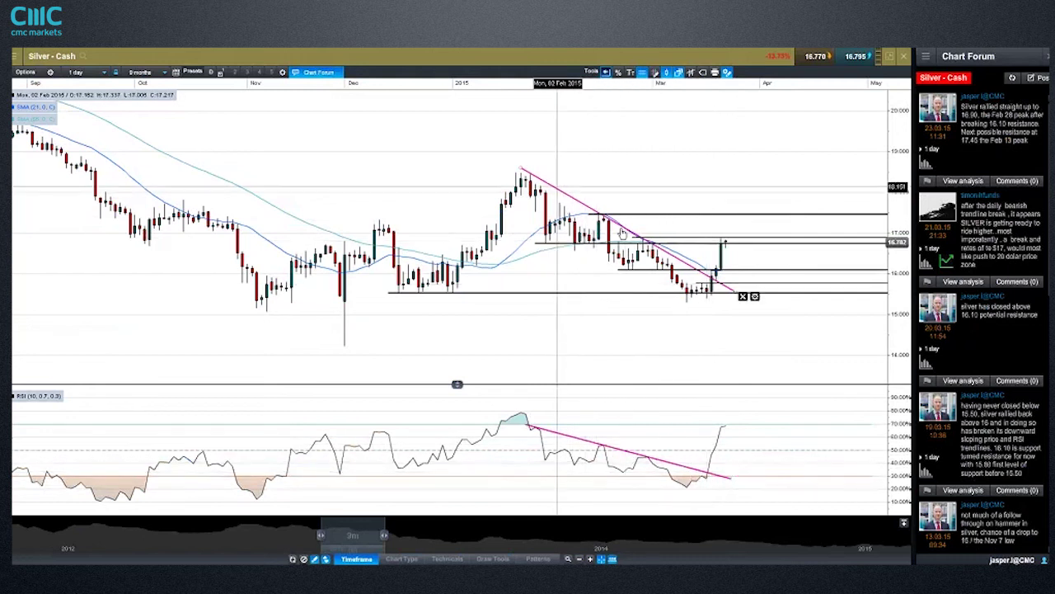
mouse_move(707, 284)
scroll(707, 296, up, 2)
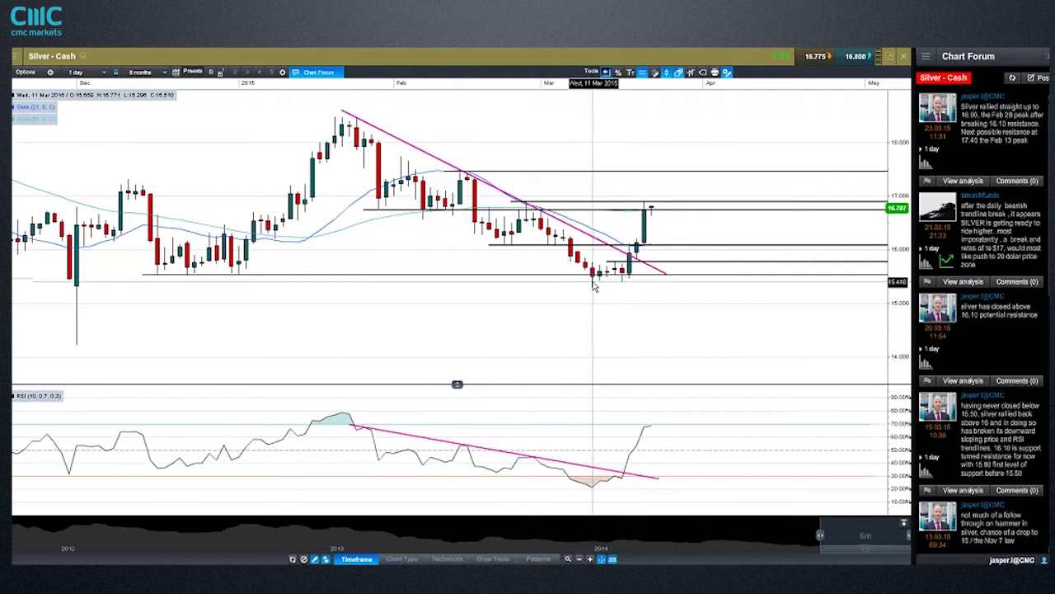
mouse_move(593, 283)
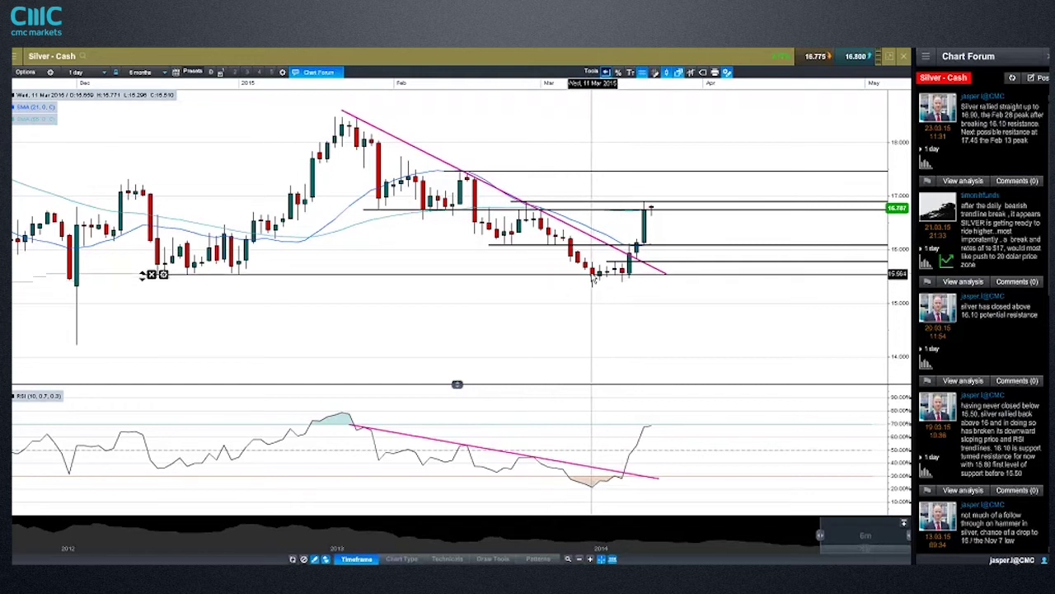
click(137, 276)
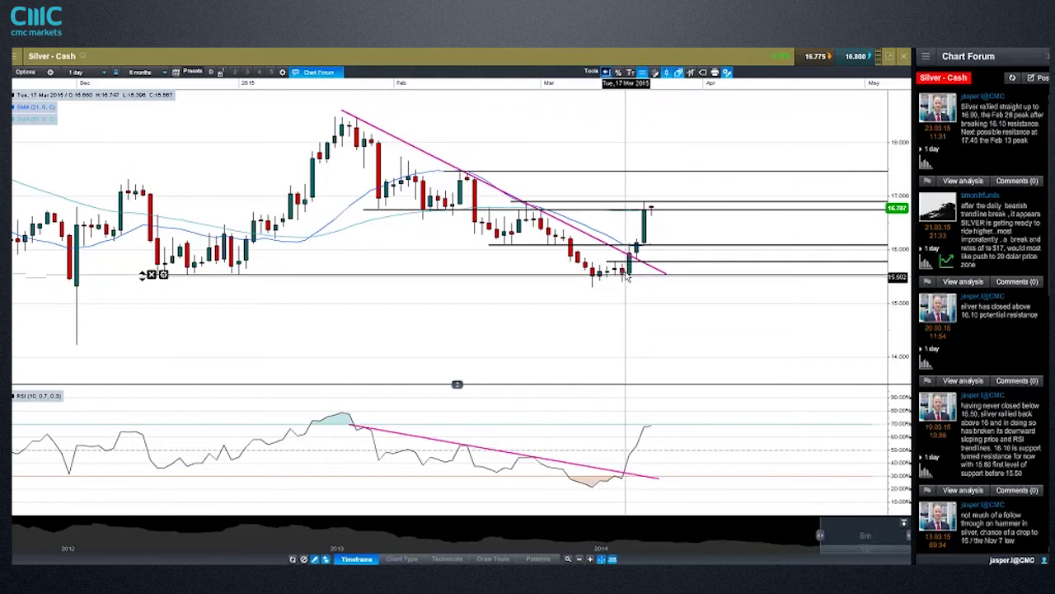
scroll(627, 279, up, 1)
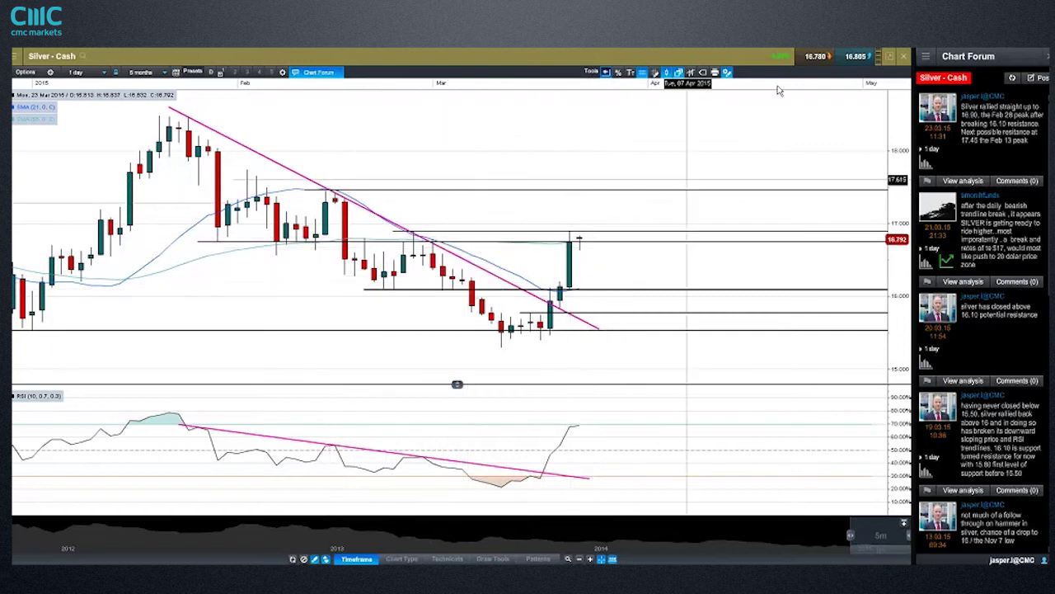
Step: Close the Silver - Cash chart and open the saved Crude Oil West Texas - Cash chart from the Commodities watchlist in full size
click(904, 56)
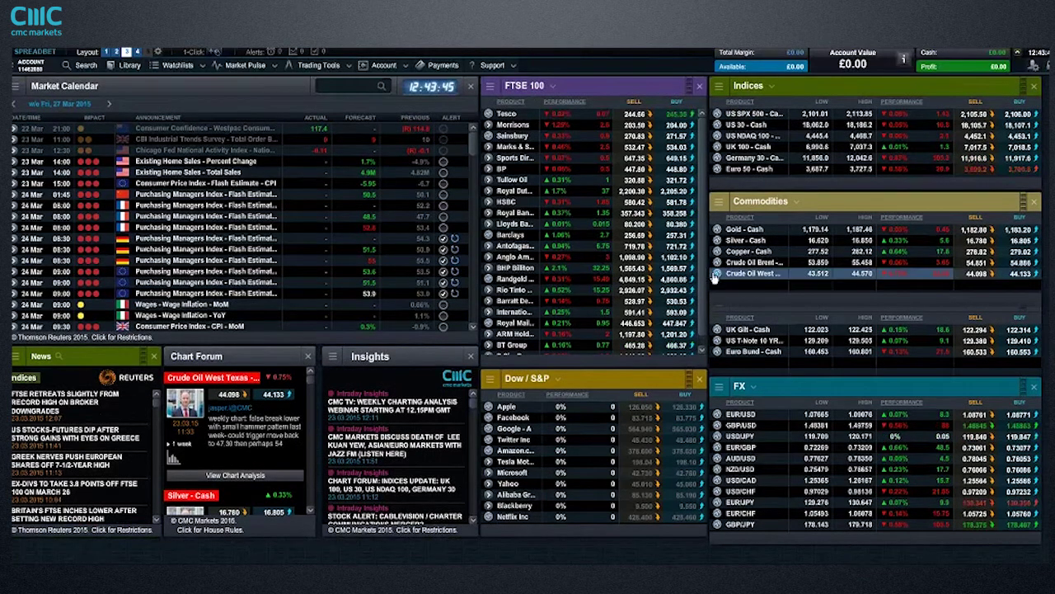
click(715, 278)
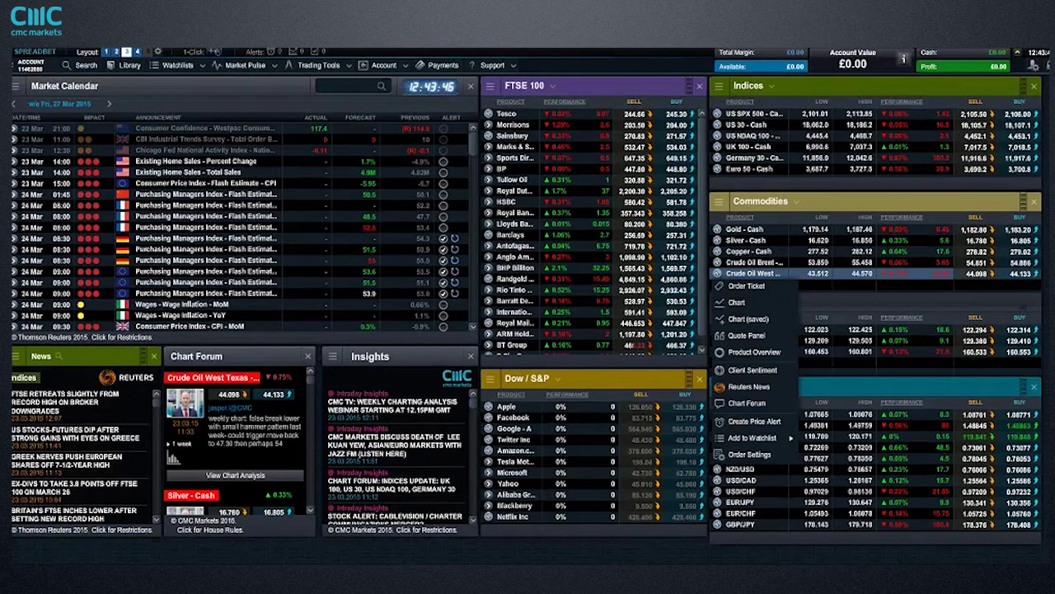
click(772, 320)
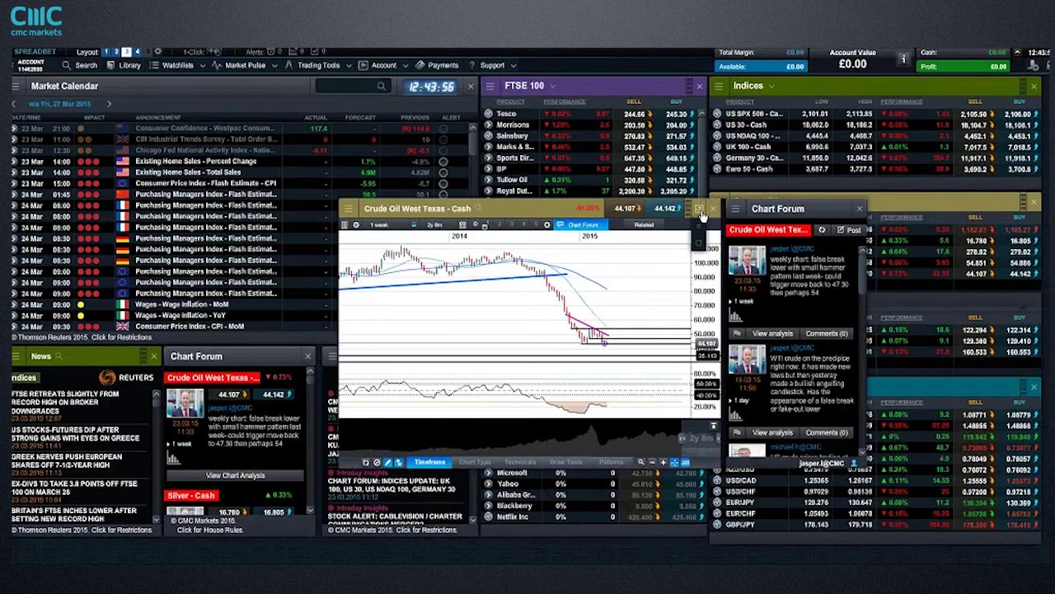
click(700, 211)
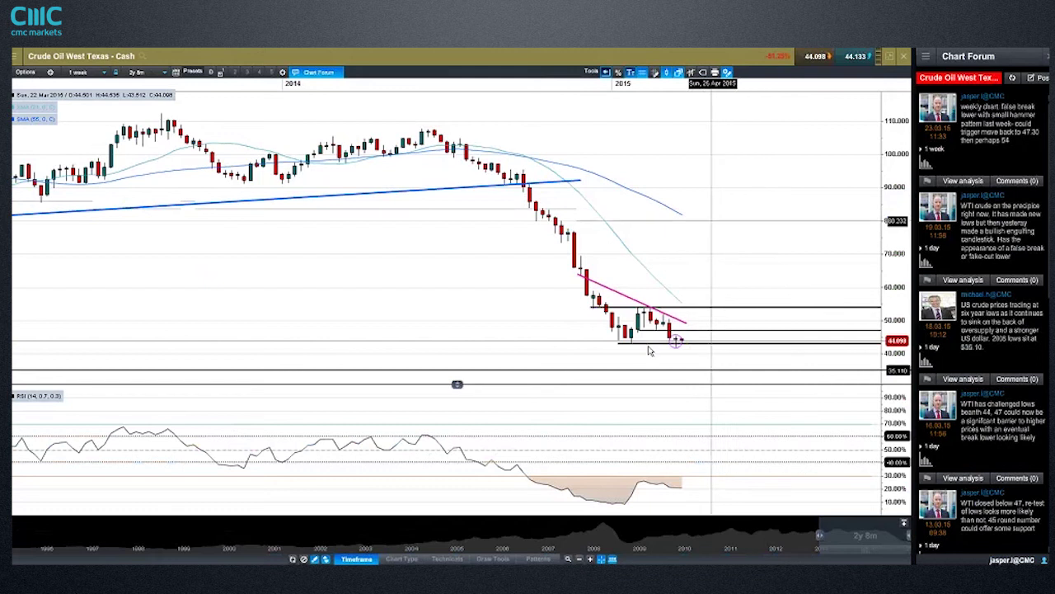
Step: Examine the circled March 2015 candles against the nearby support line on the weekly Crude Oil West Texas chart
scroll(652, 346, up, 2)
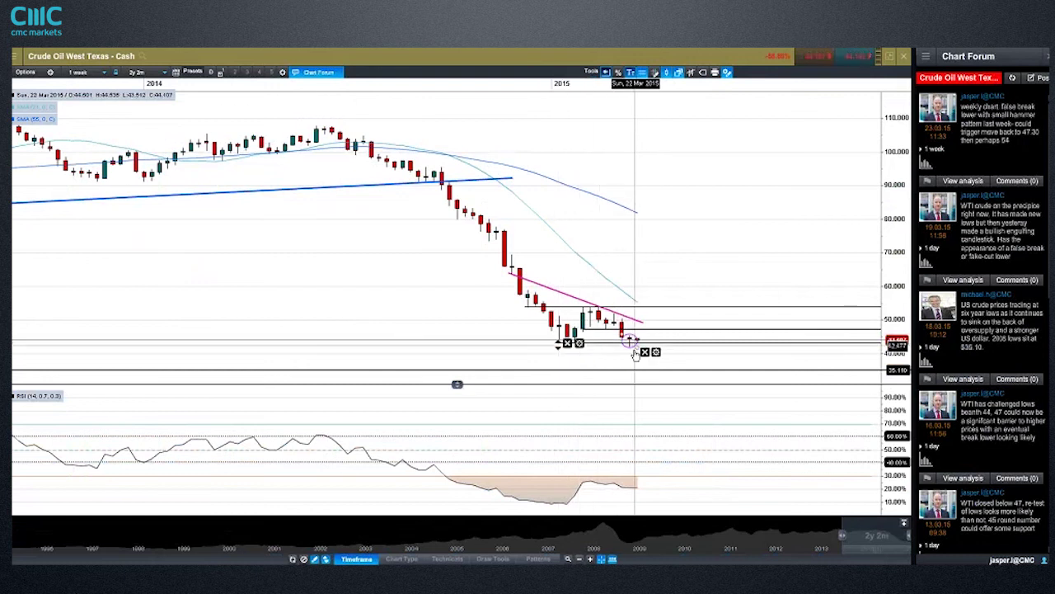
scroll(635, 346, up, 2)
click(573, 344)
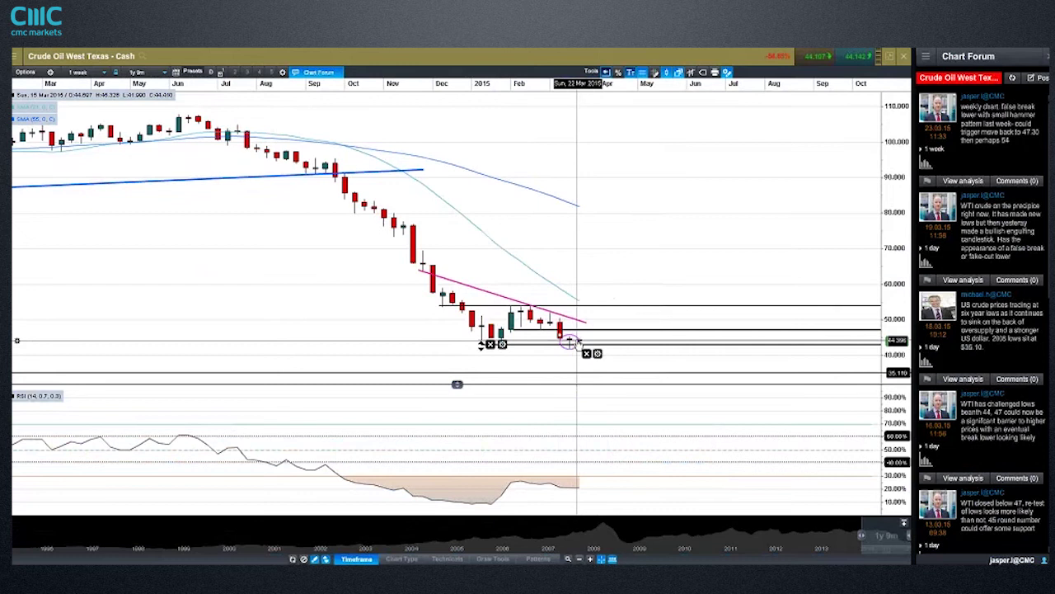
click(740, 374)
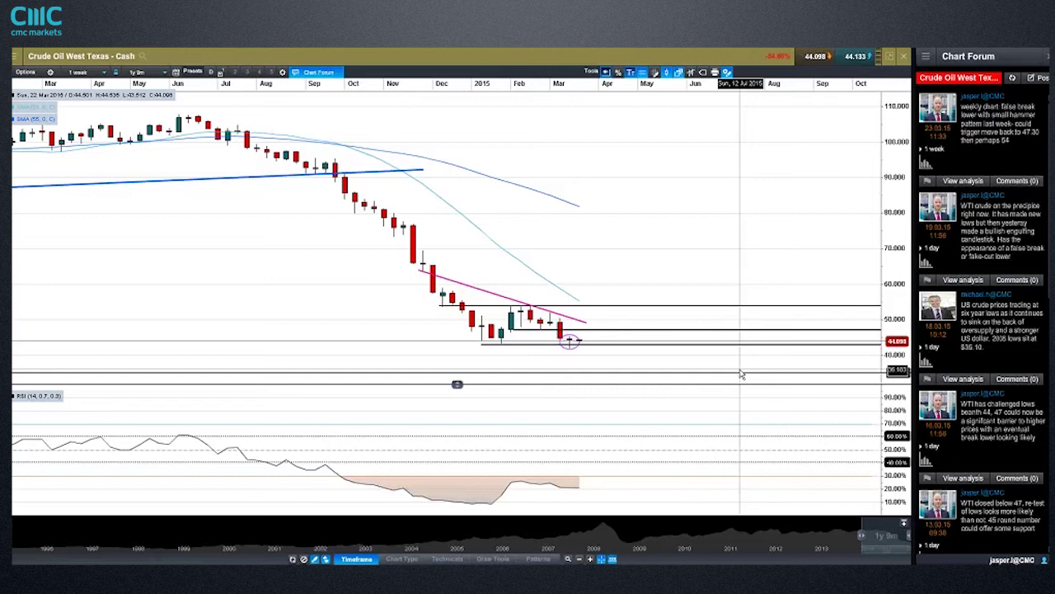
mouse_move(583, 343)
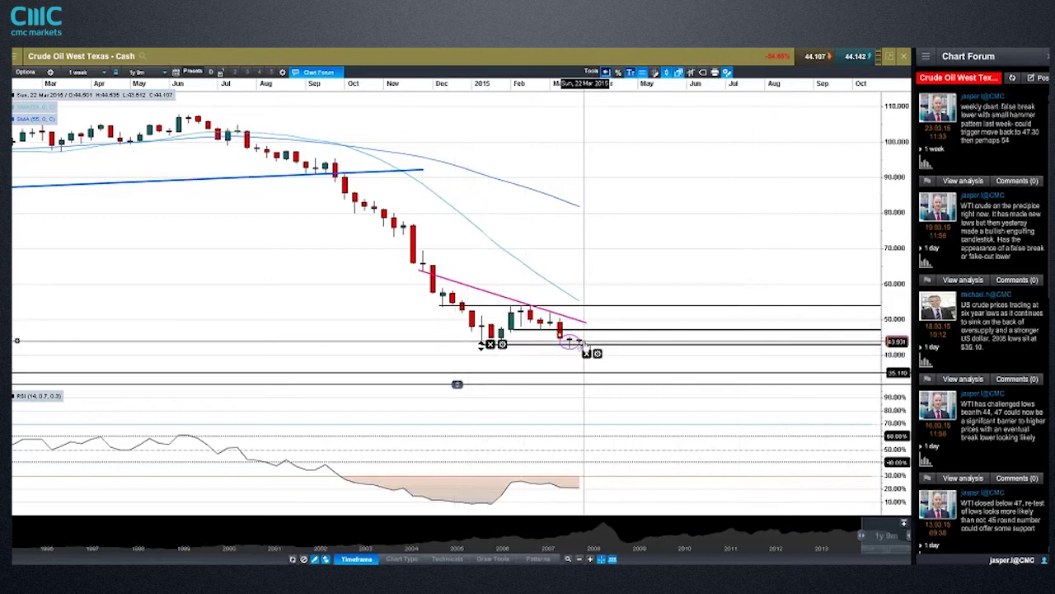
drag(580, 340, 545, 336)
Step: Switch Crude Oil West Texas to 1 day candles and move the start of the support line at about 43 slightly later
click(78, 72)
click(93, 248)
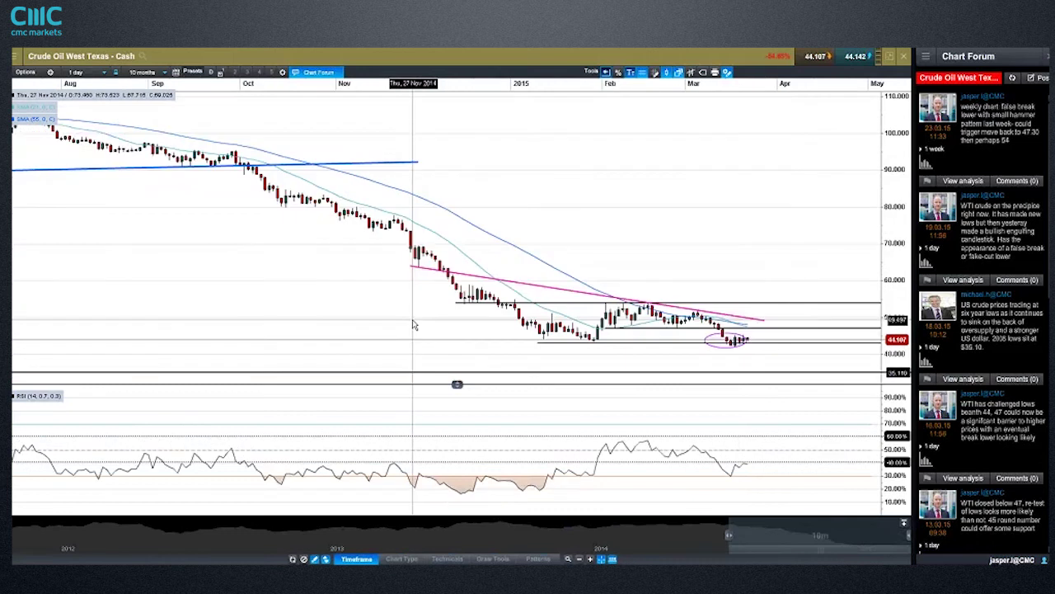
scroll(480, 334, up, 2)
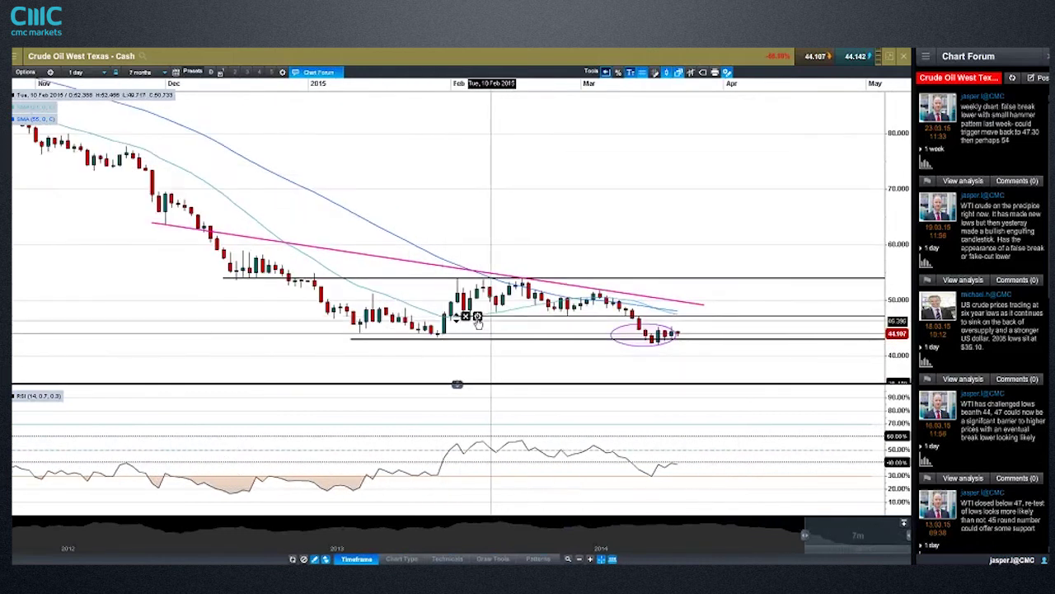
drag(568, 323, 677, 323)
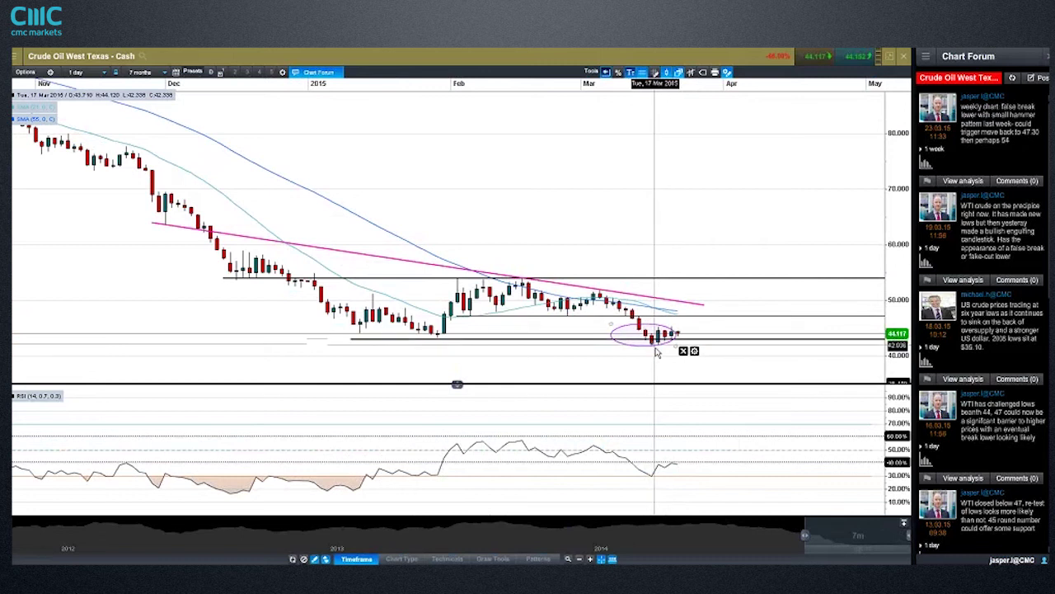
drag(353, 346, 355, 339)
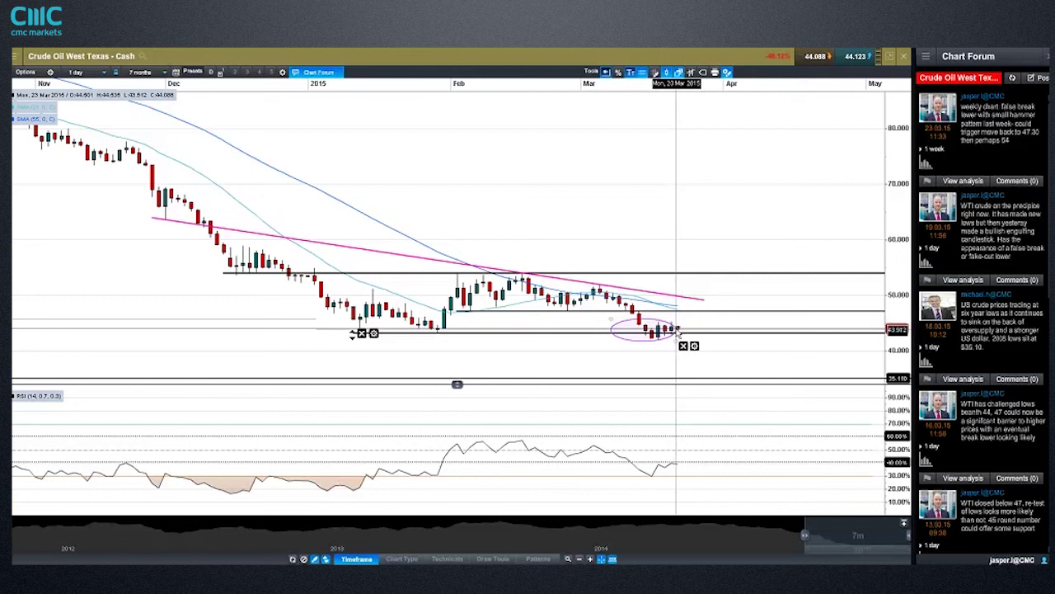
Step: Review the Crude Oil West Texas chart on 1 week candles and return it to 1 day candles
click(80, 73)
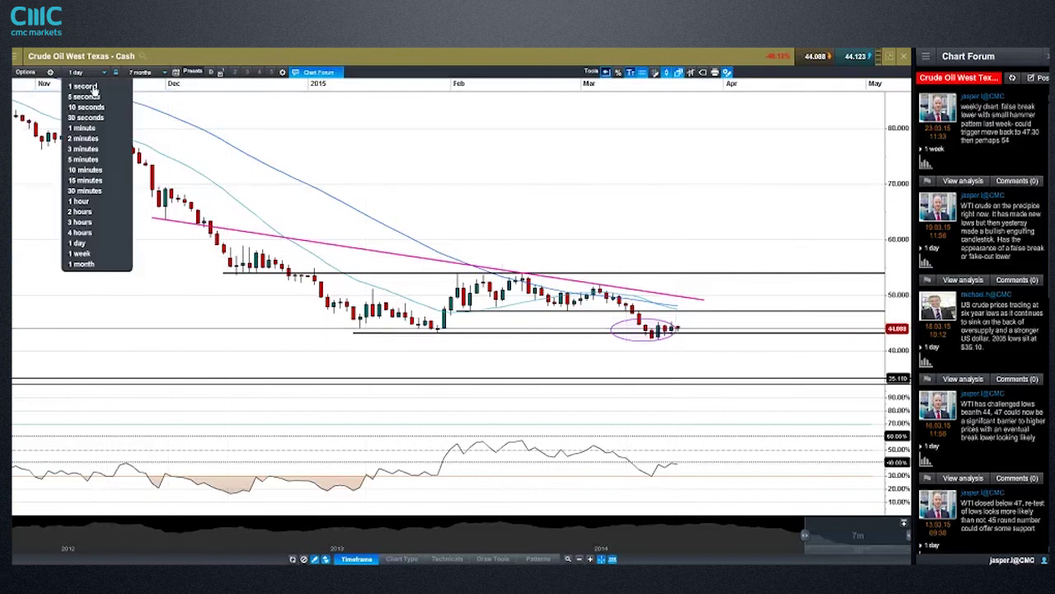
click(118, 254)
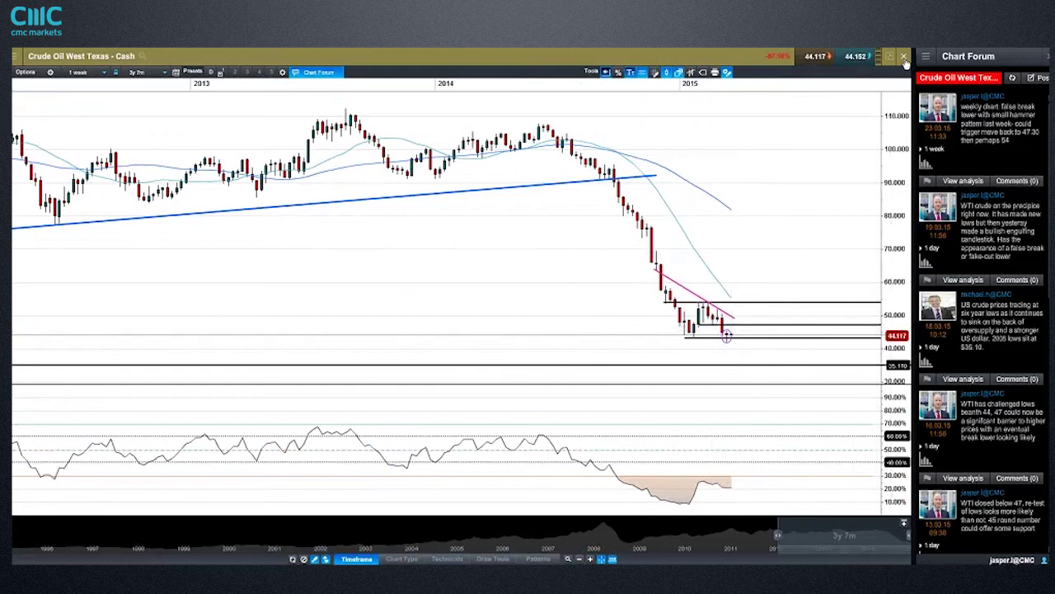
click(82, 73)
click(77, 242)
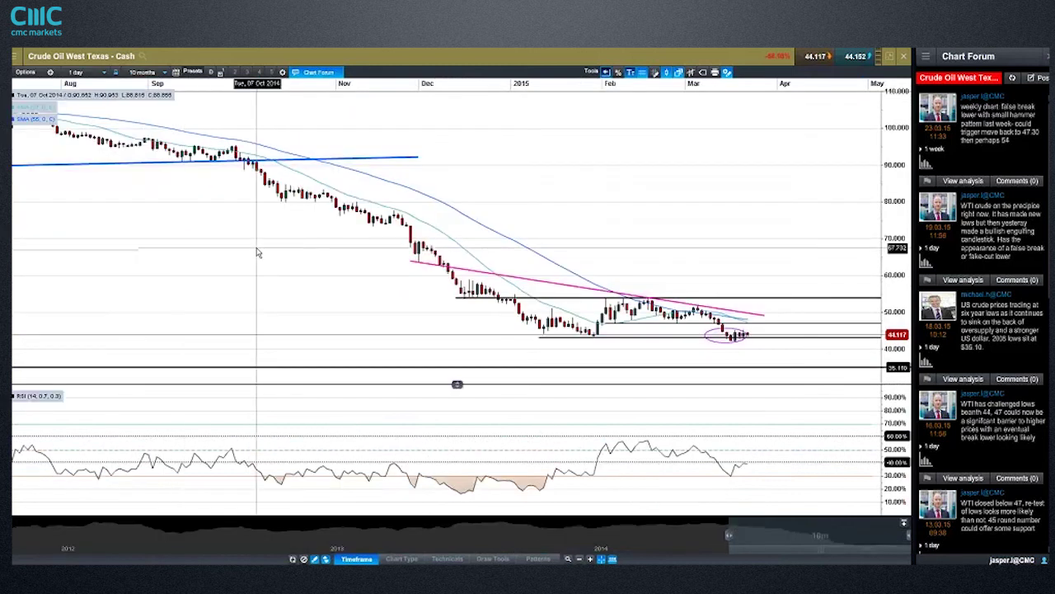
mouse_move(258, 253)
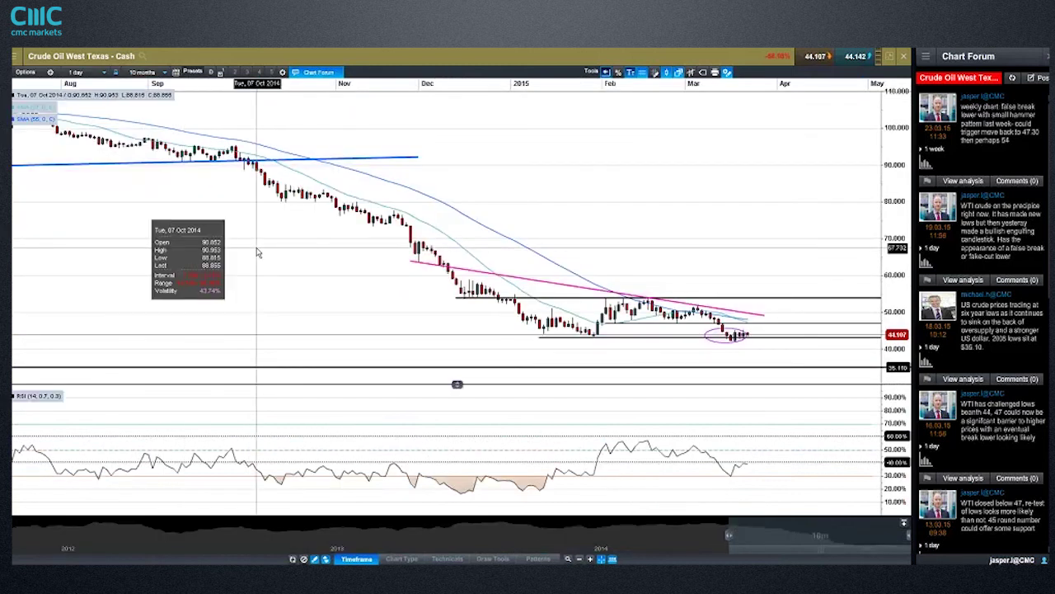